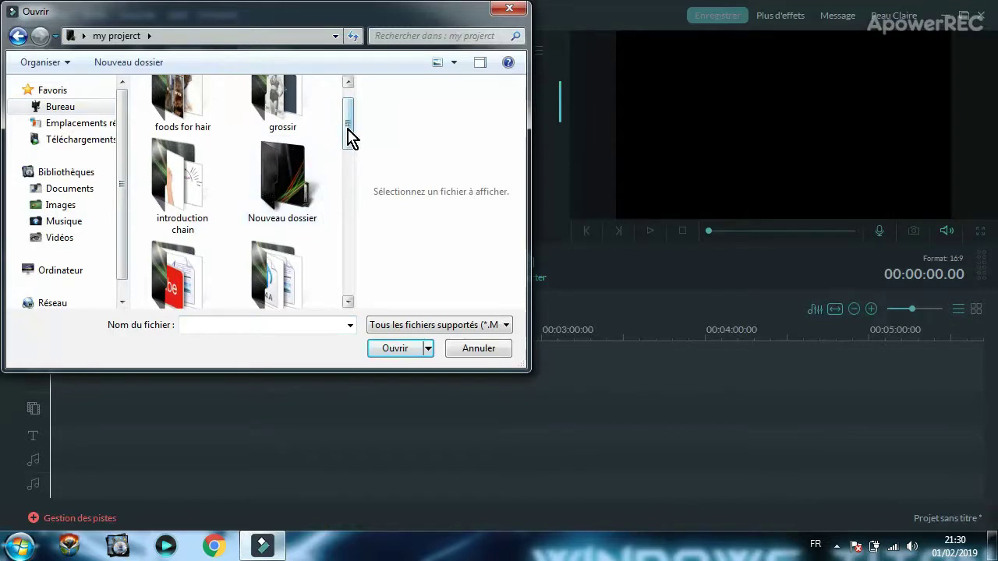
- Import the video SVID_20190127_150704_1 from the "introduction chain" folder into the media album
double_click(192, 185)
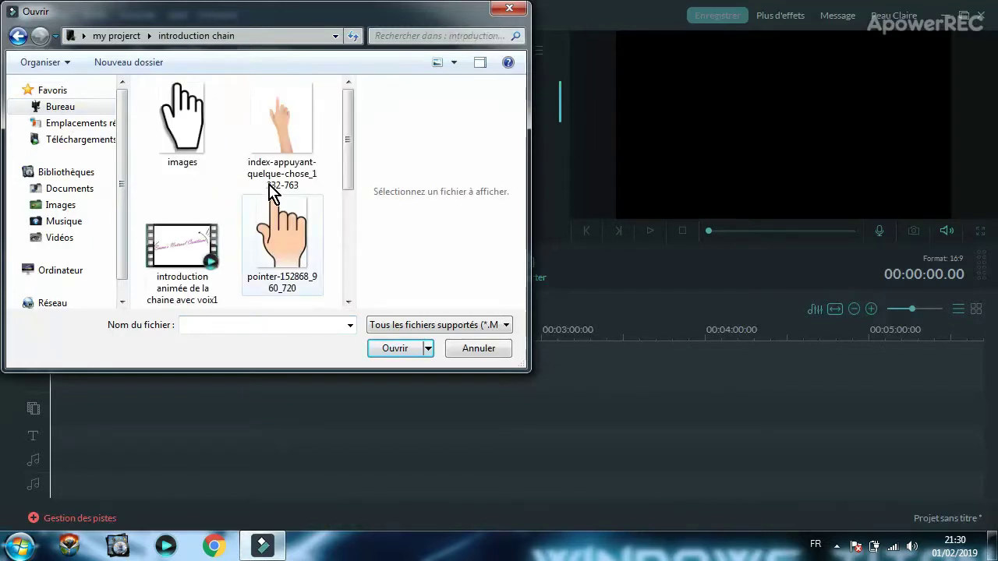
drag(349, 182, 345, 263)
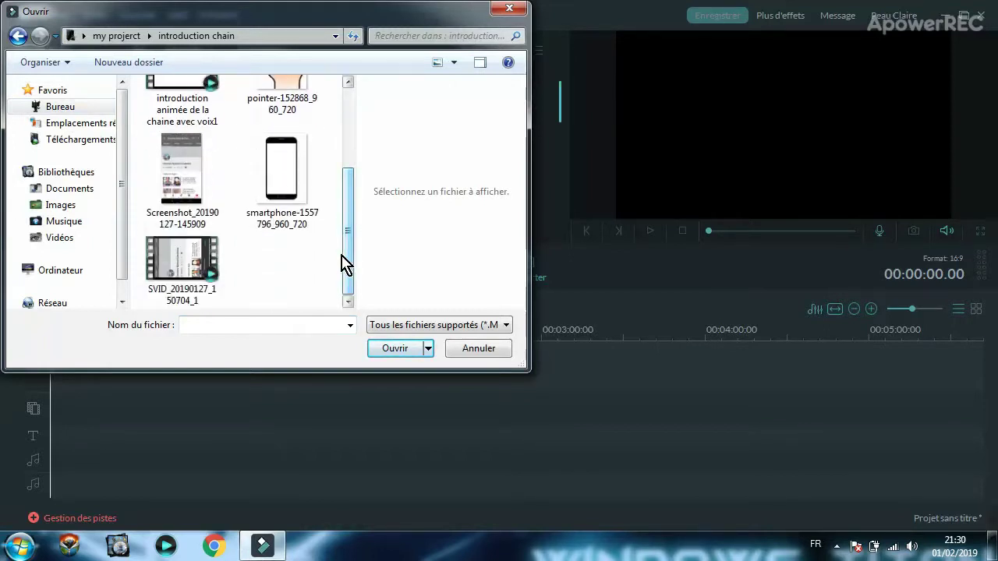
double_click(206, 265)
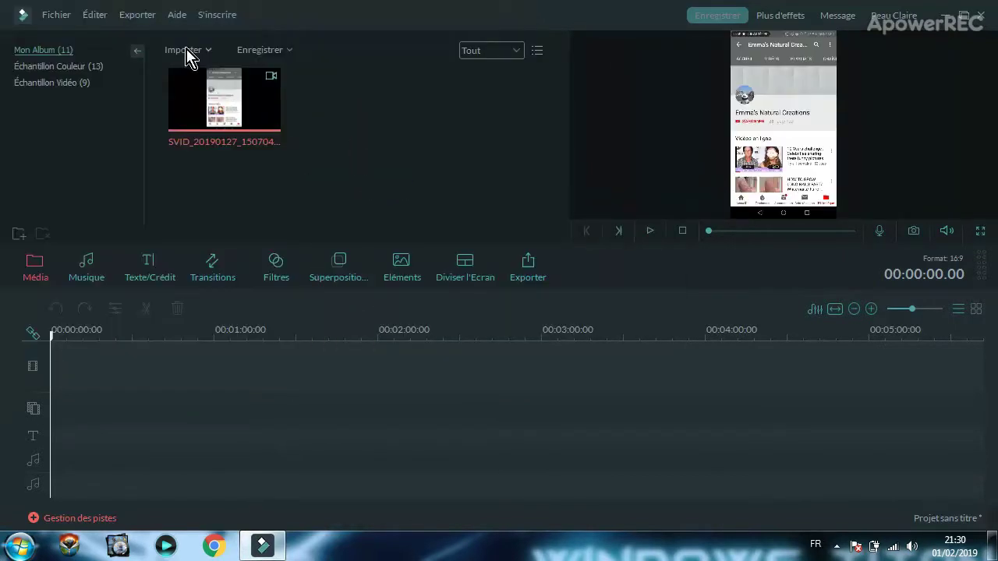
- Import the pointing-hand image pointer-152868_960_720 from the "introduction chain" folder into the media album
click(186, 52)
click(231, 84)
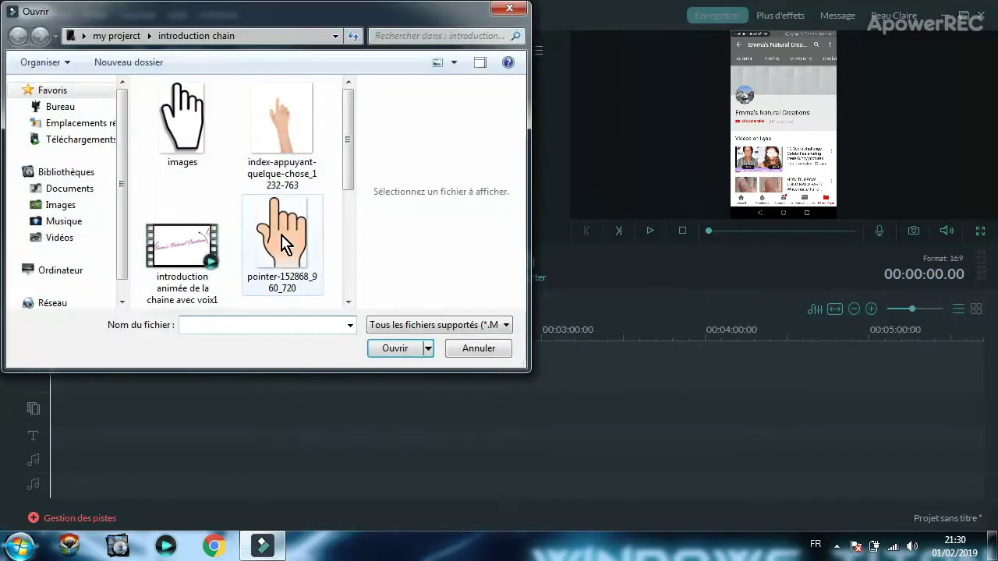
click(304, 248)
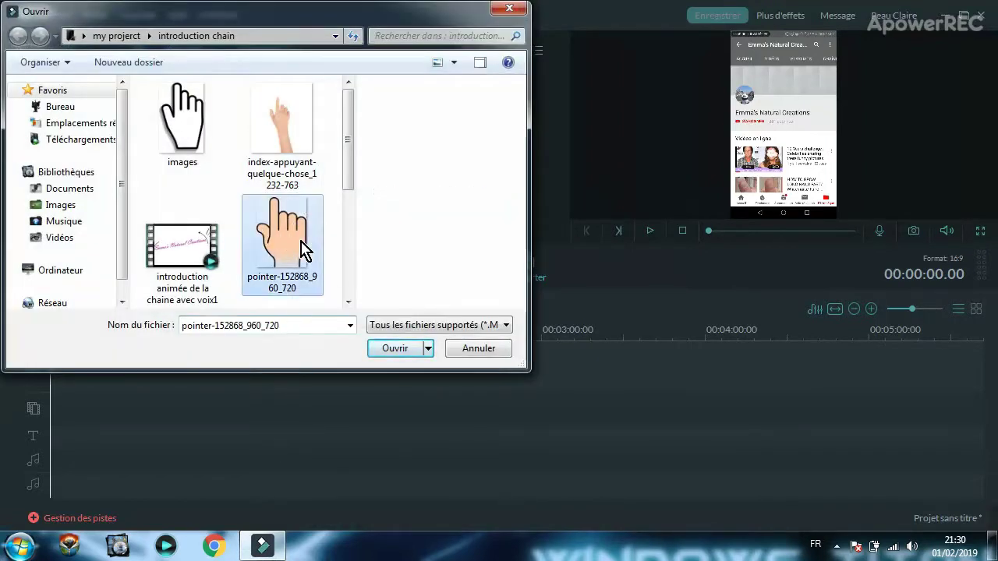
click(379, 351)
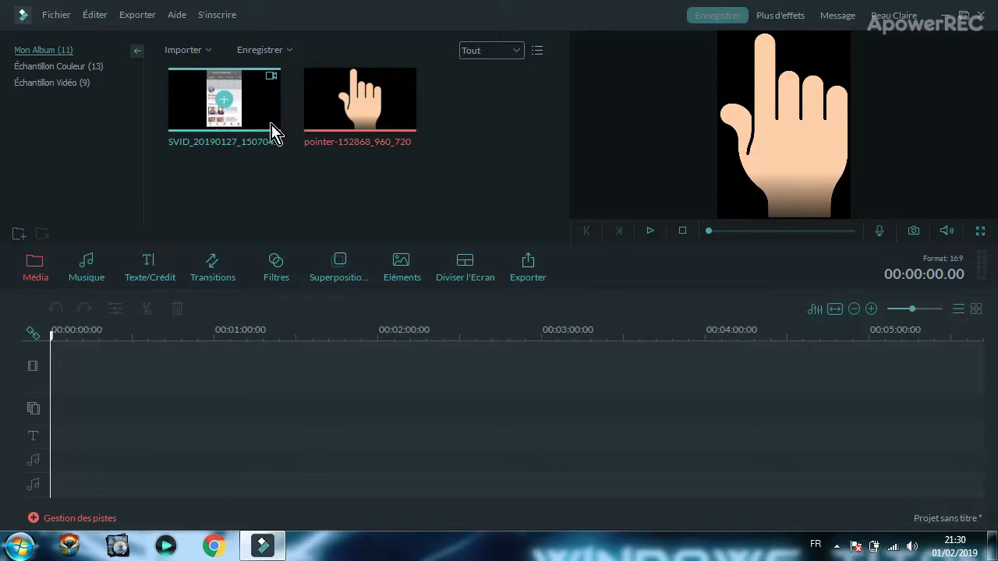
- Import the image smartphone-1557796_960_720 from the "introduction chain" folder into the media album
click(201, 51)
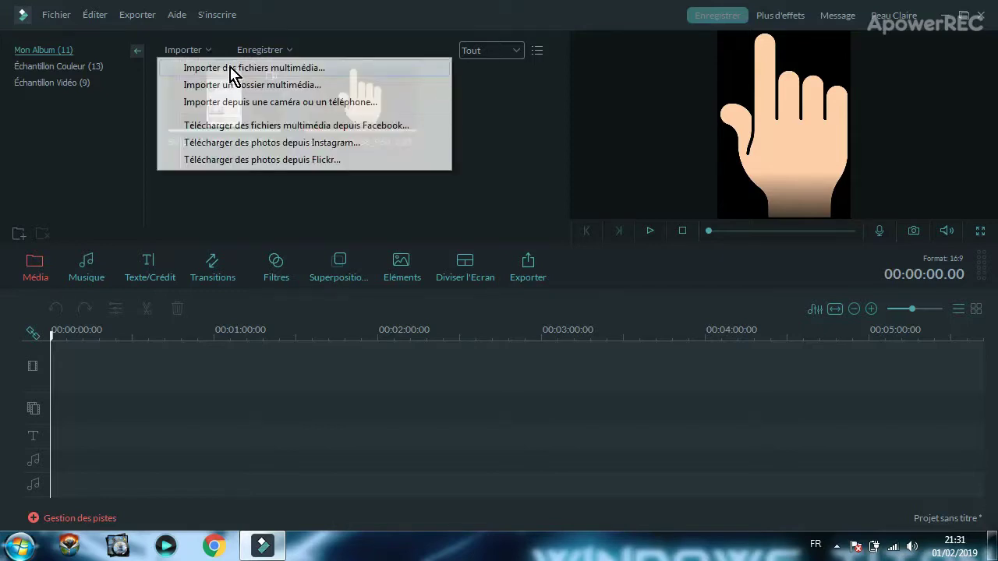
click(230, 68)
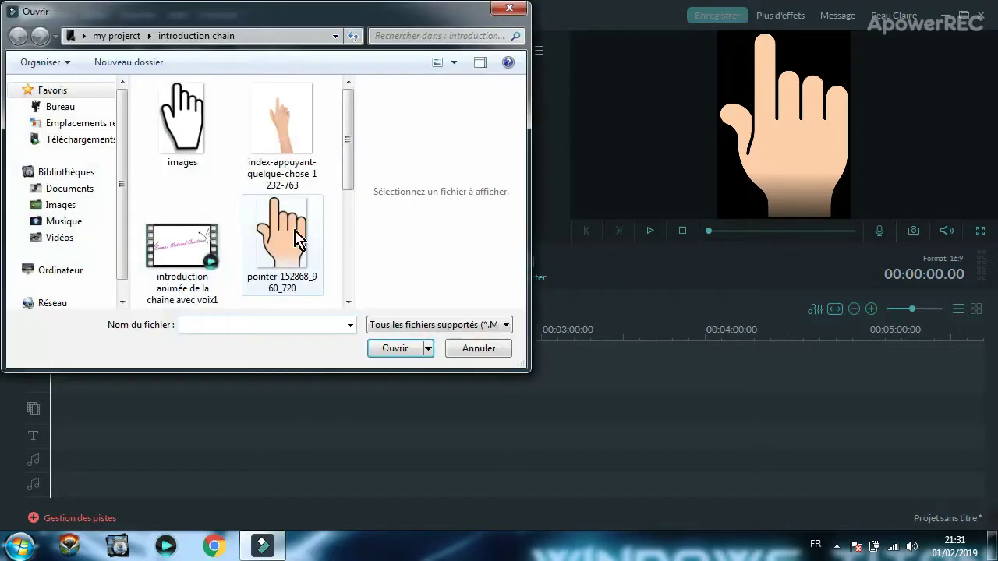
drag(351, 184, 352, 270)
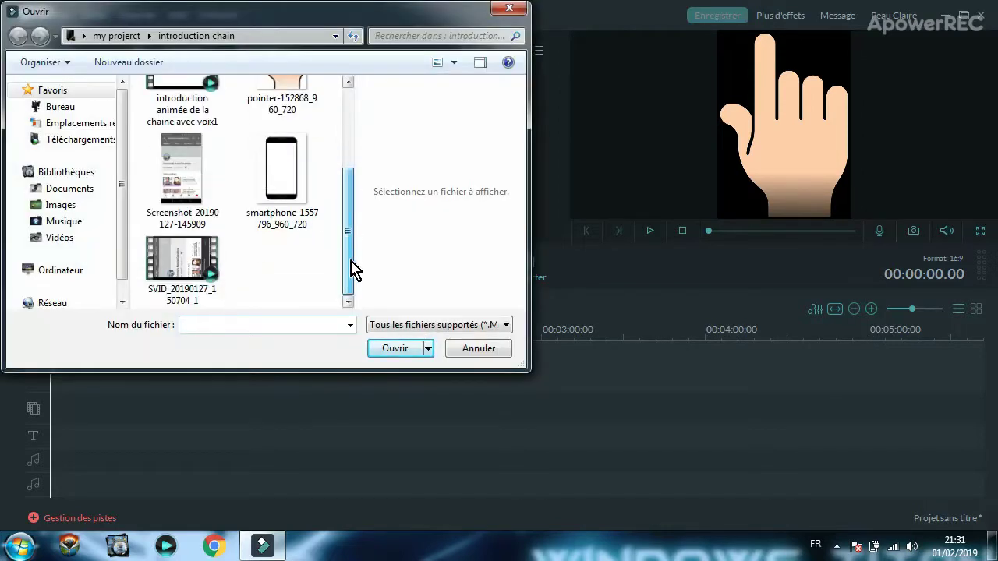
click(299, 212)
double_click(298, 212)
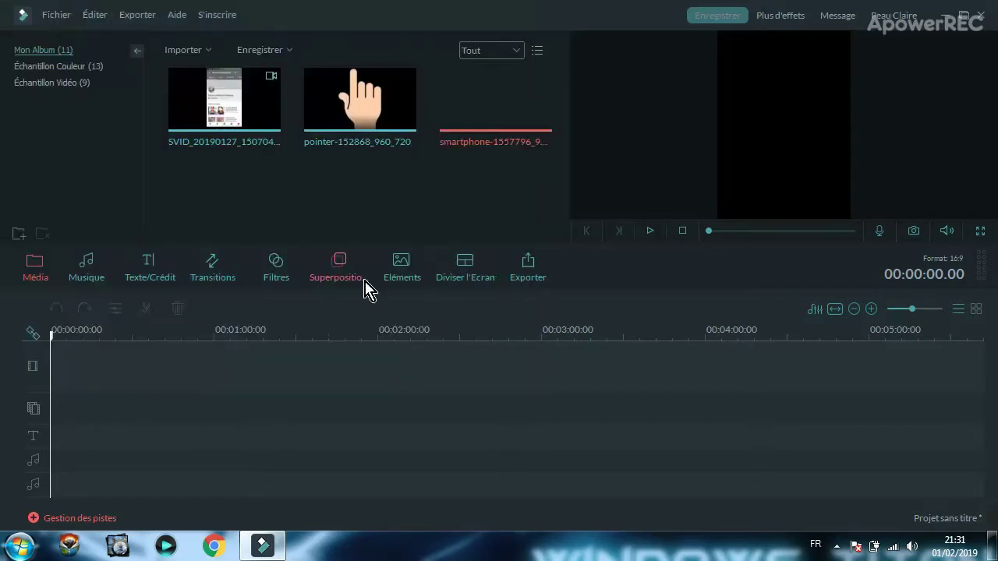
- Import the bell image 60977 from the "my projerct" folder on the desktop into the media album
click(193, 51)
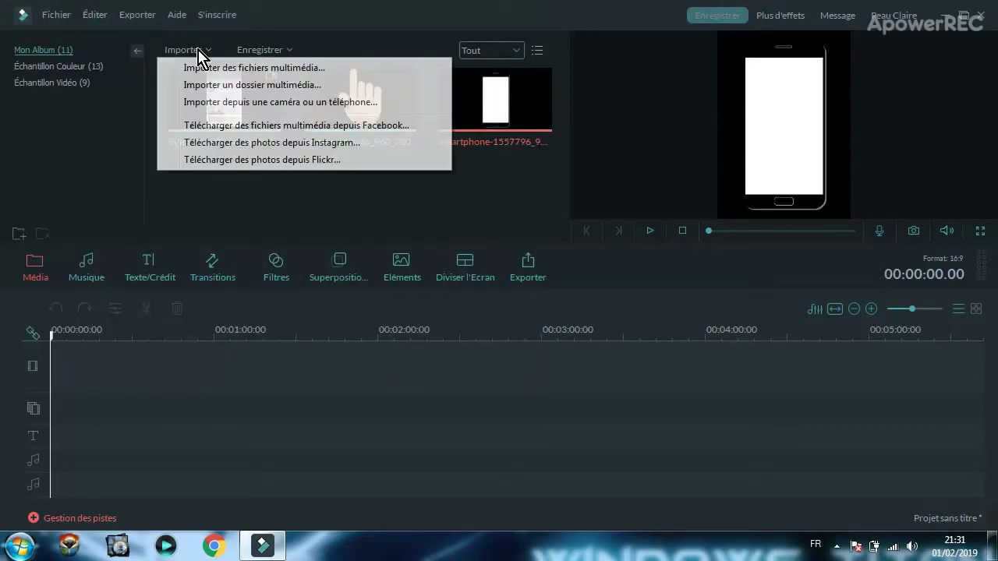
click(229, 68)
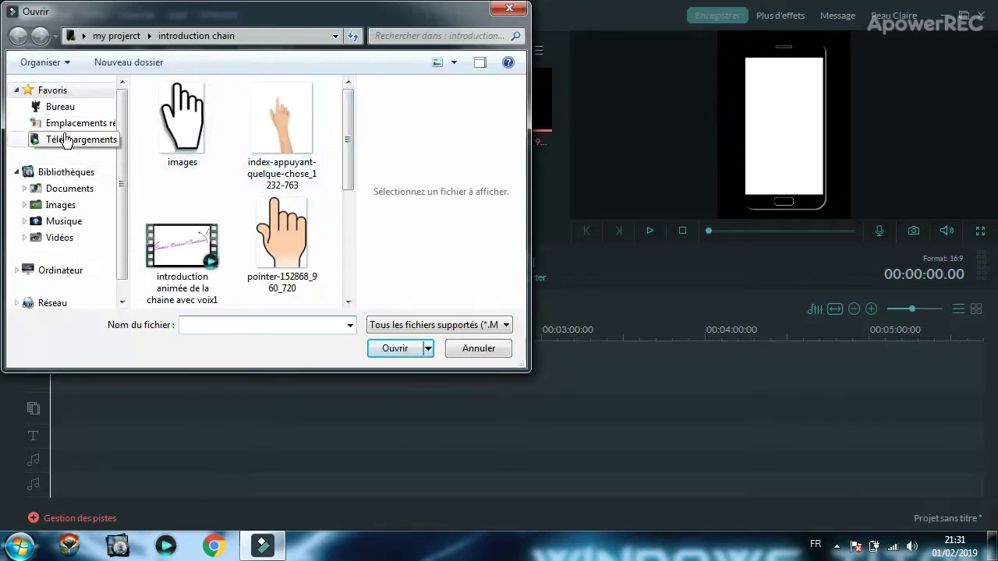
click(55, 106)
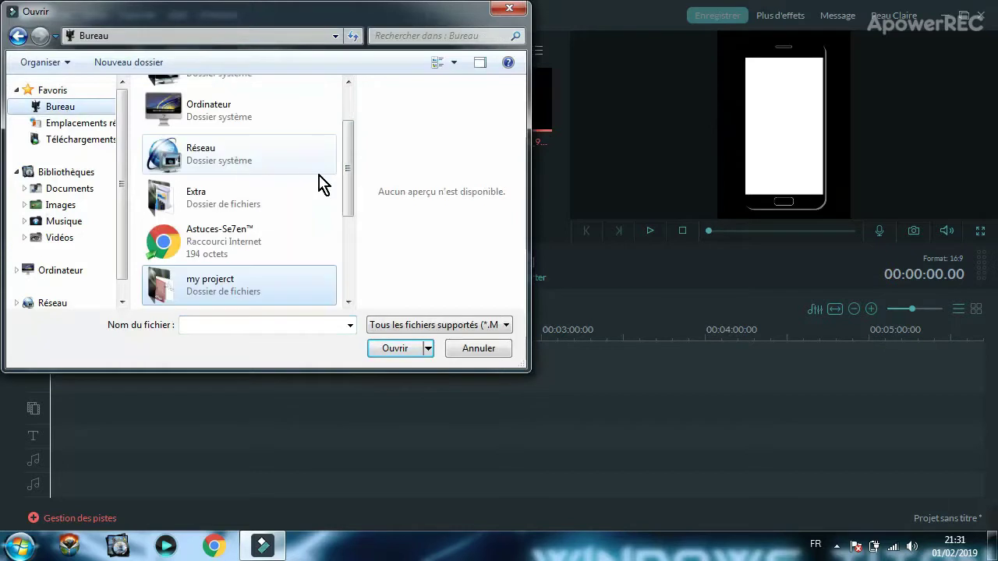
mouse_move(346, 205)
mouse_down()
mouse_move(350, 286)
mouse_move(350, 136)
mouse_move(354, 190)
mouse_up()
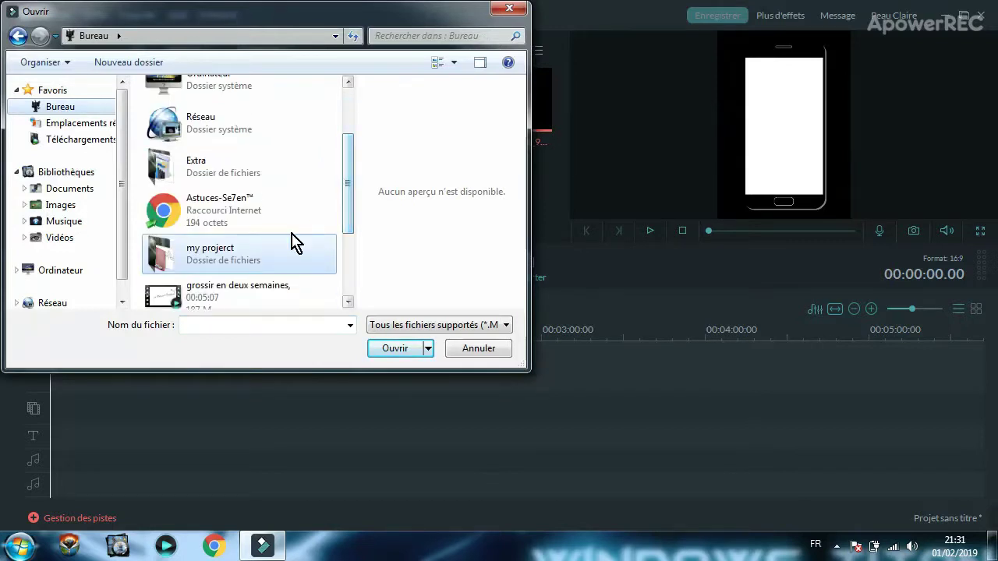
double_click(286, 261)
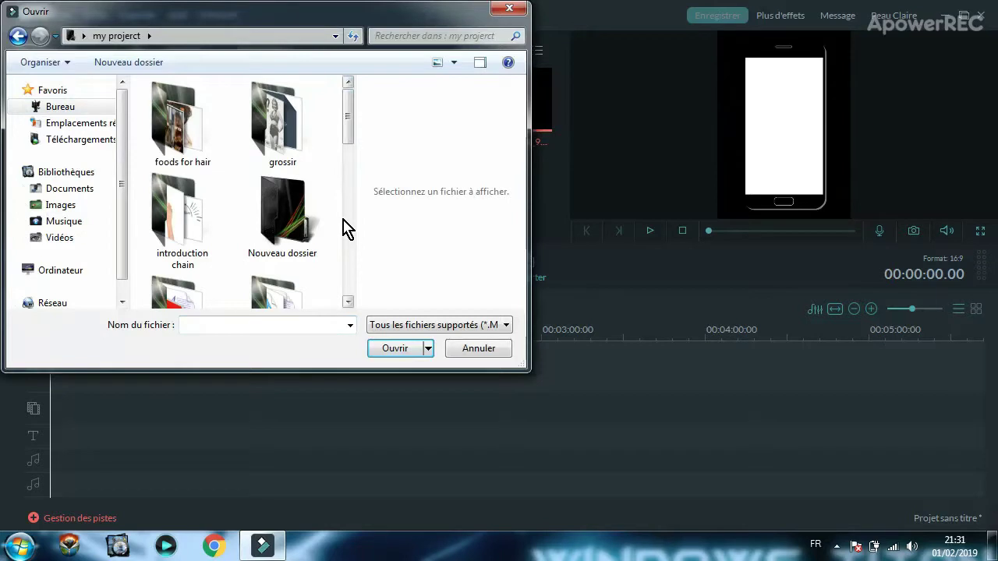
click(345, 245)
click(344, 236)
click(344, 161)
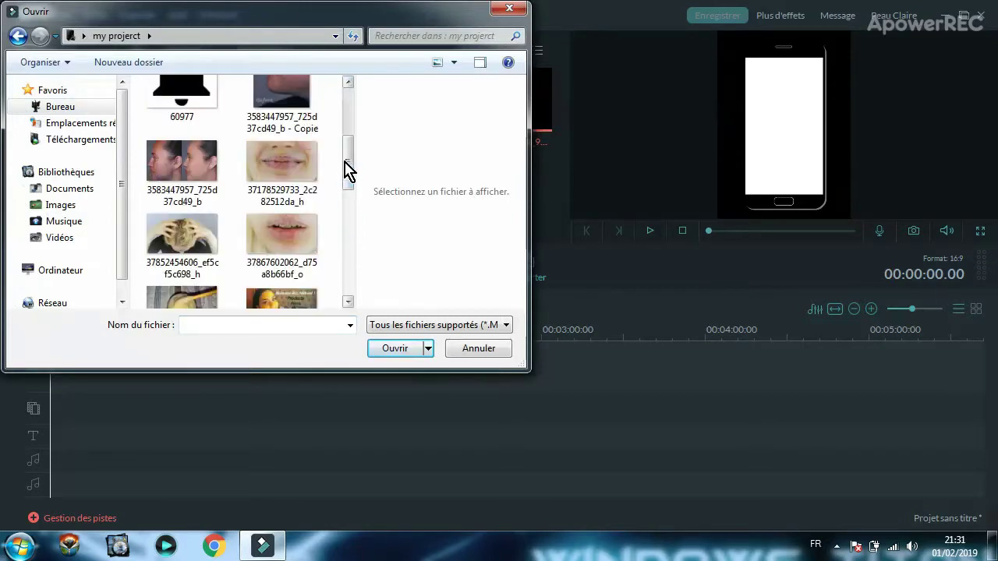
click(181, 232)
click(376, 349)
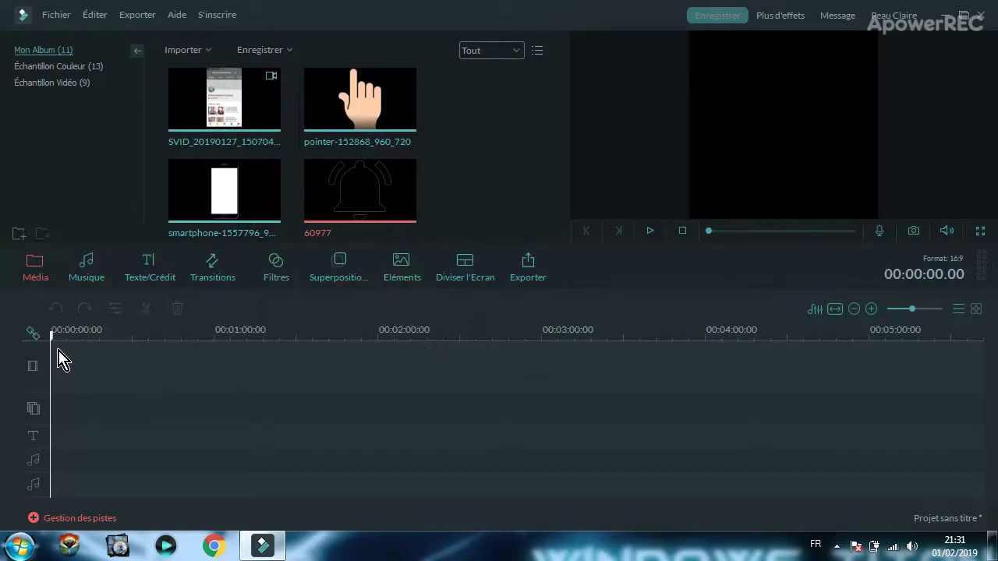
- Add the White colour sample to the main video track at the start of the timeline
click(73, 67)
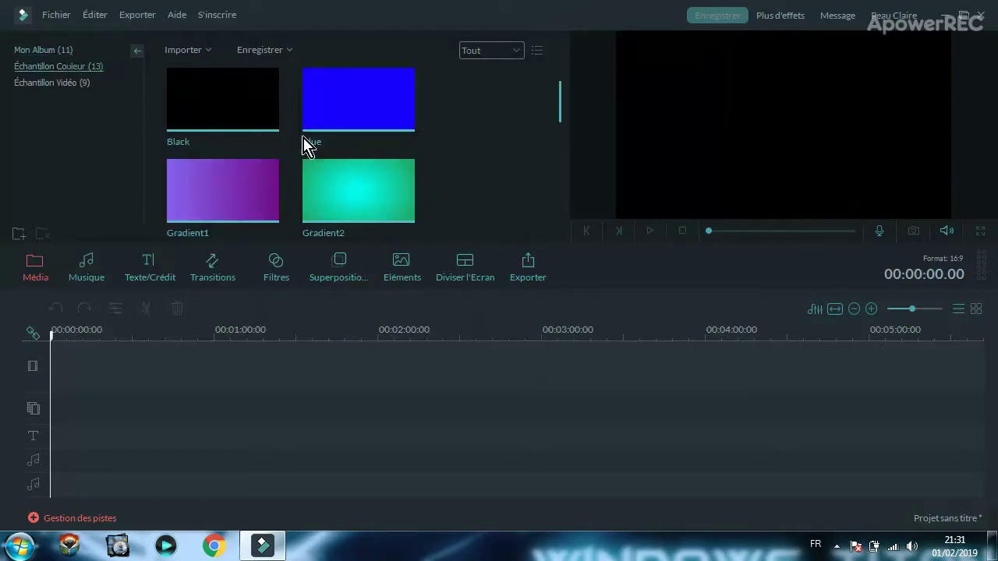
drag(557, 117, 560, 228)
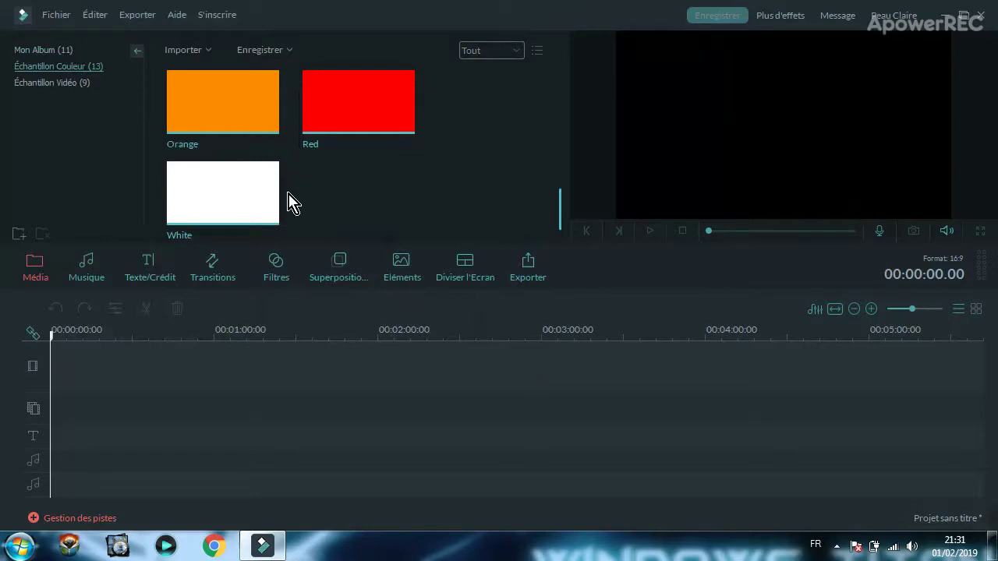
mouse_move(278, 204)
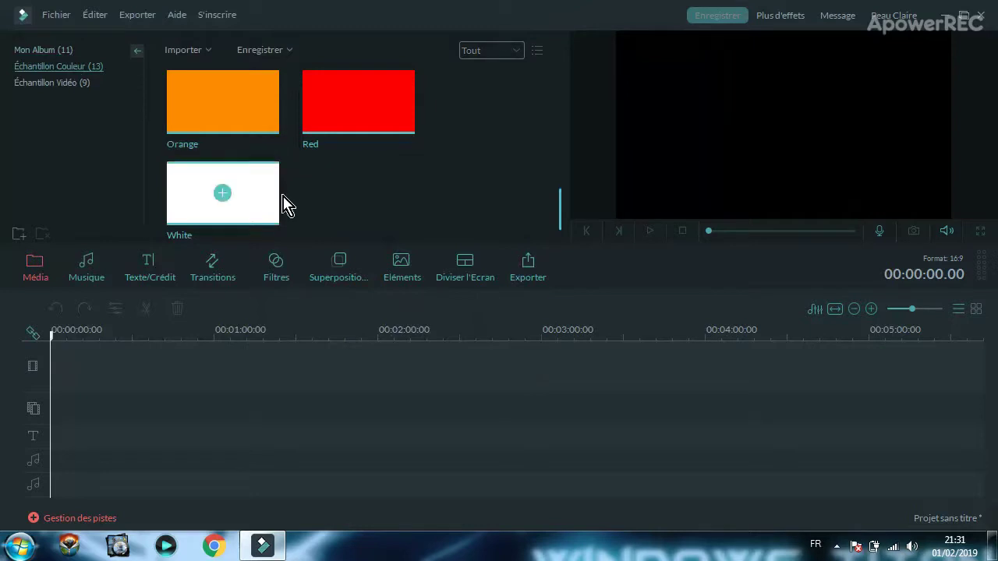
click(223, 196)
drag(563, 226, 562, 73)
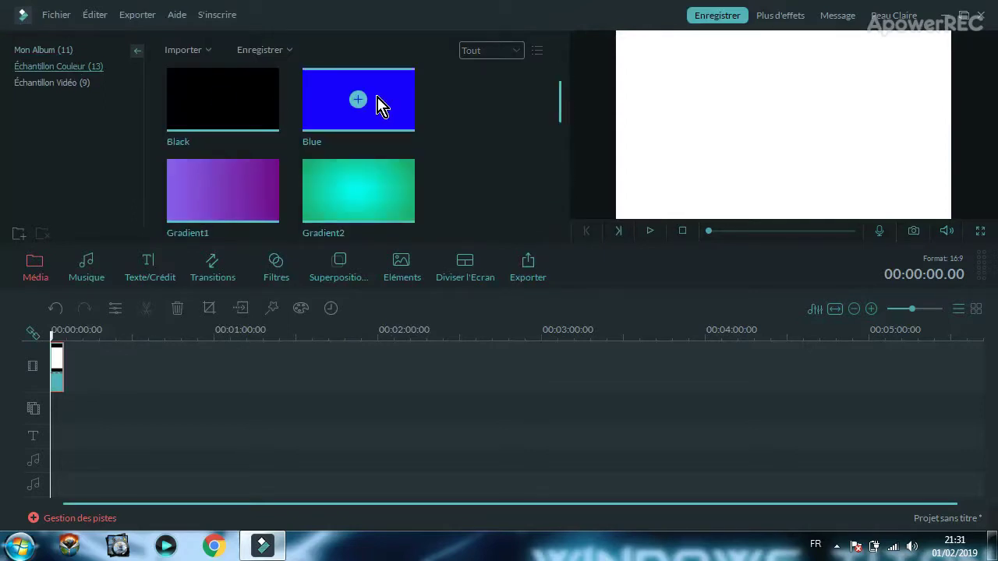
- Place the smartphone image from the album on the first overlay track at the start of the timeline
click(56, 52)
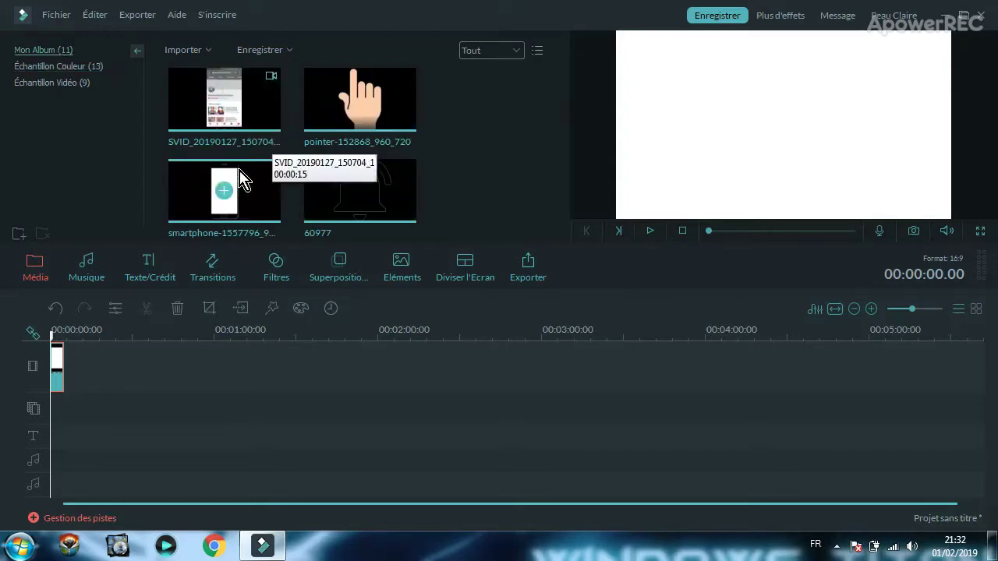
click(257, 189)
drag(257, 189, 55, 421)
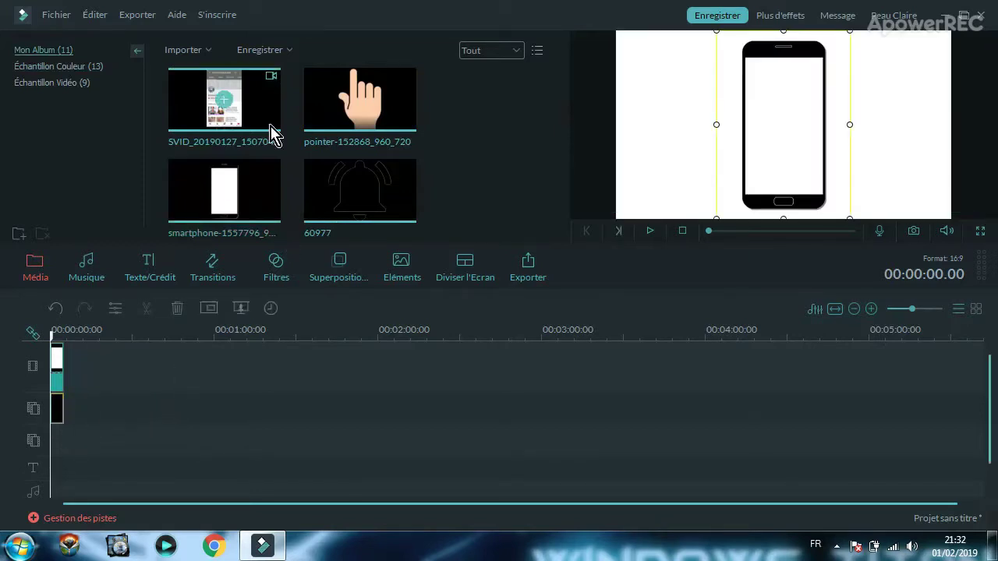
- Place the SVID_20190127_150704_1 video on the second overlay track, starting at the beginning of the timeline
drag(253, 102, 35, 448)
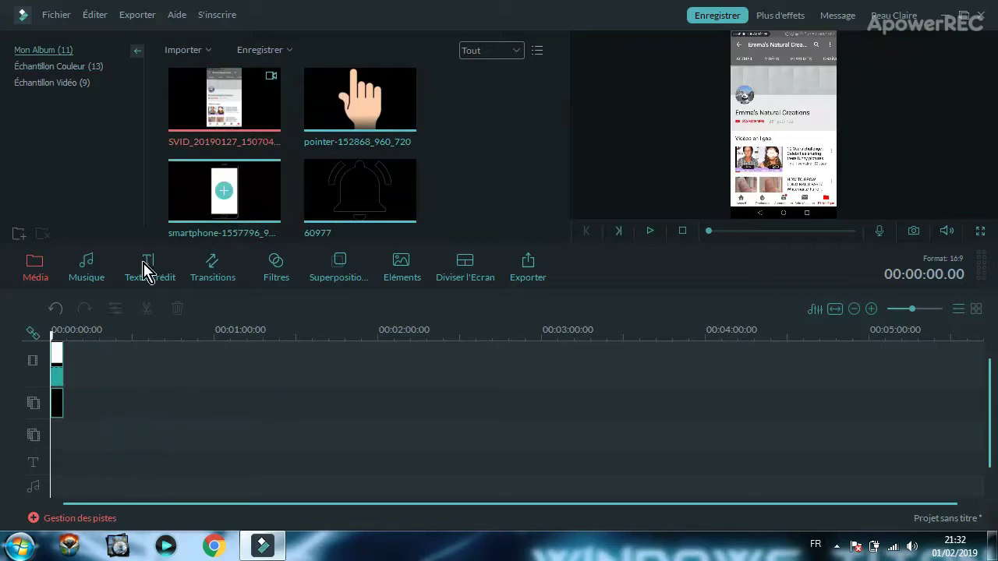
mouse_move(248, 111)
drag(248, 112, 78, 448)
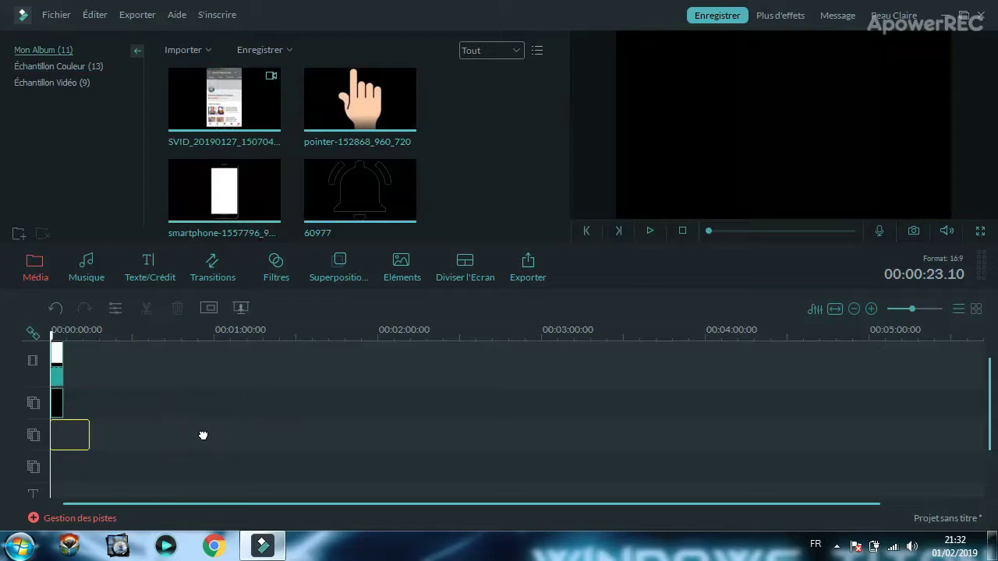
drag(202, 435, 200, 442)
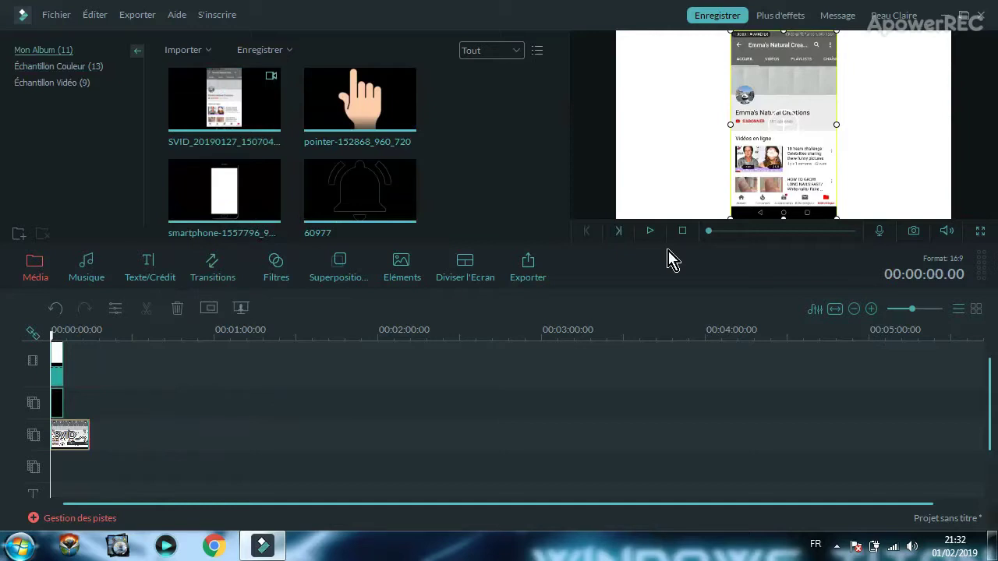
- Play the sequence in the preview and pause it after several seconds to check how the clips overlap
click(650, 232)
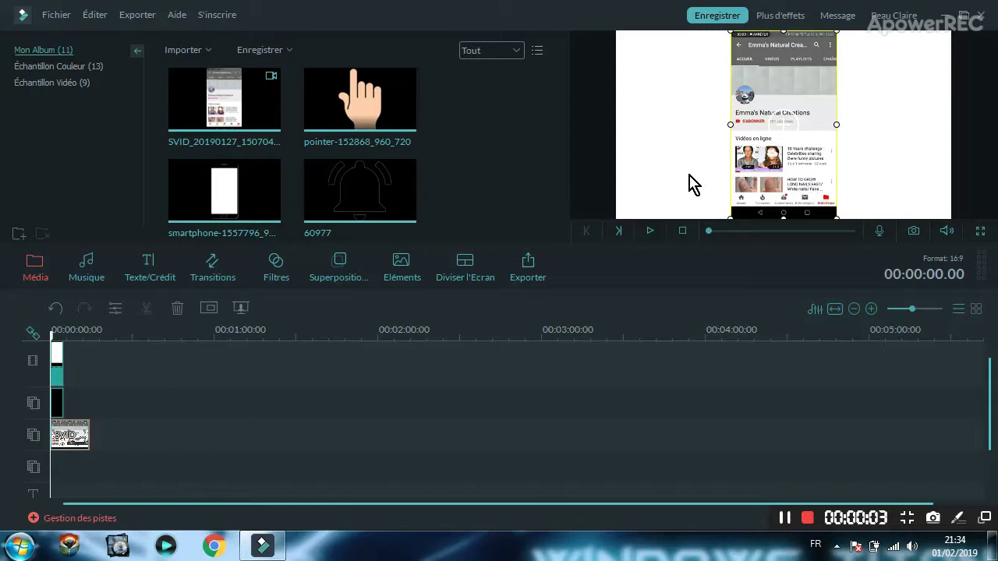
click(651, 231)
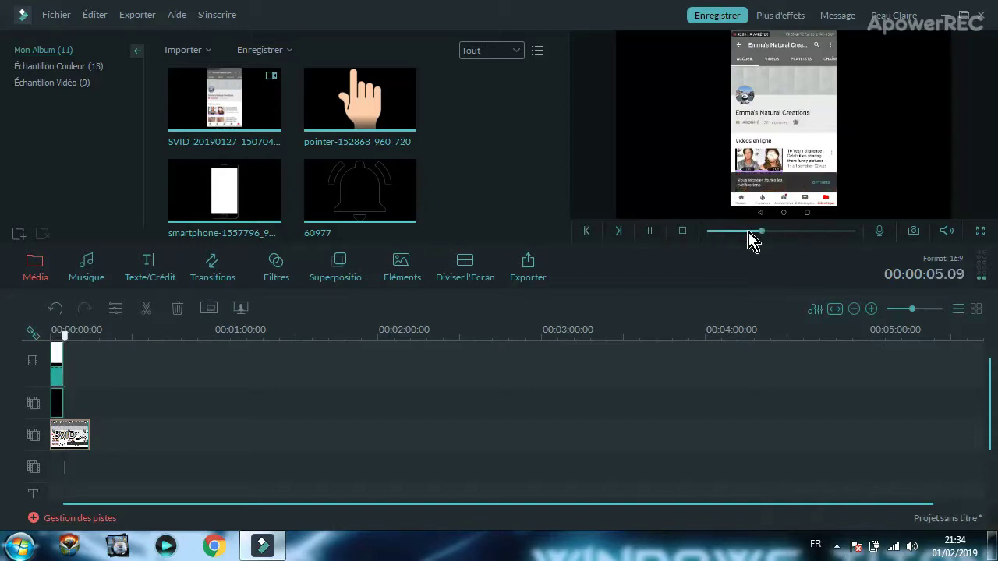
click(650, 231)
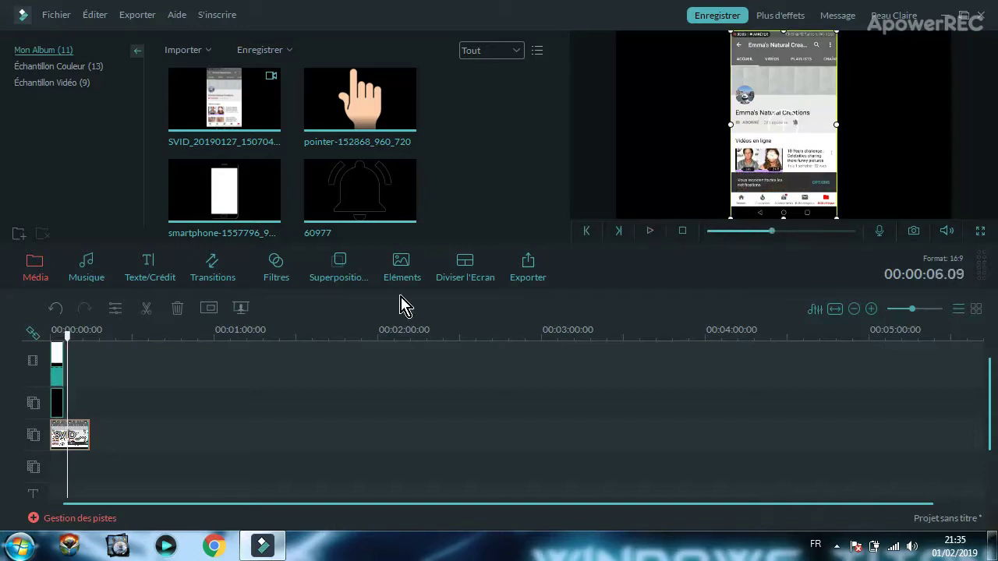
- Extend the smartphone and White clips to a duration of 00:00:14:17, matching the end of the SVID video
click(60, 407)
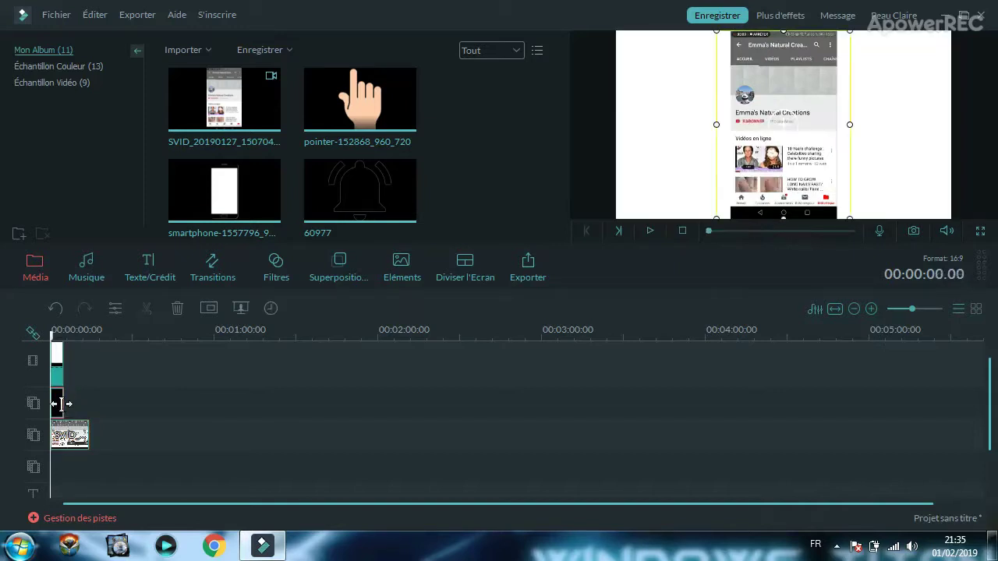
drag(65, 404, 85, 407)
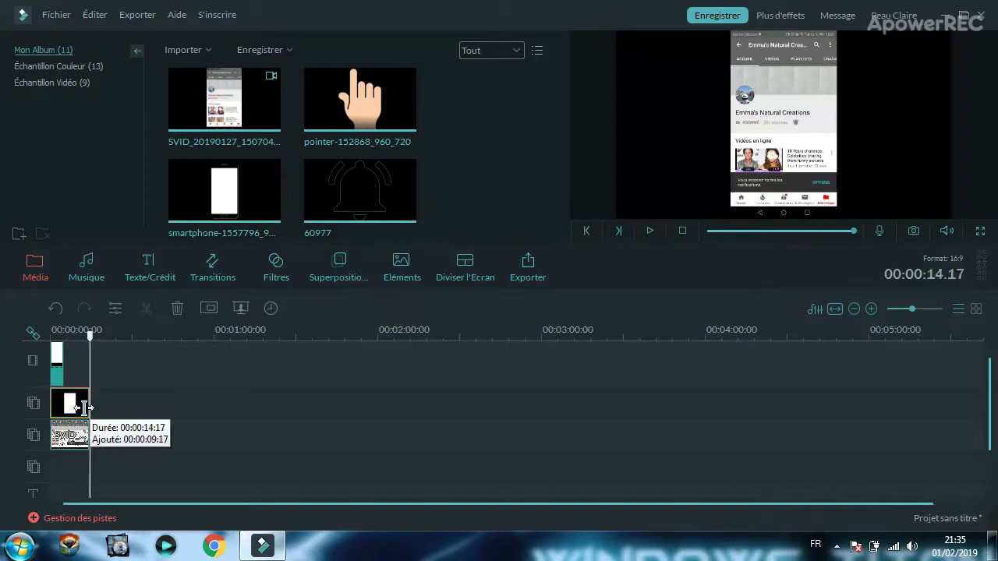
click(57, 368)
drag(62, 364, 93, 372)
- Magnify the timeline so the three stacked clips span most of its width from start to end
drag(109, 336, 632, 339)
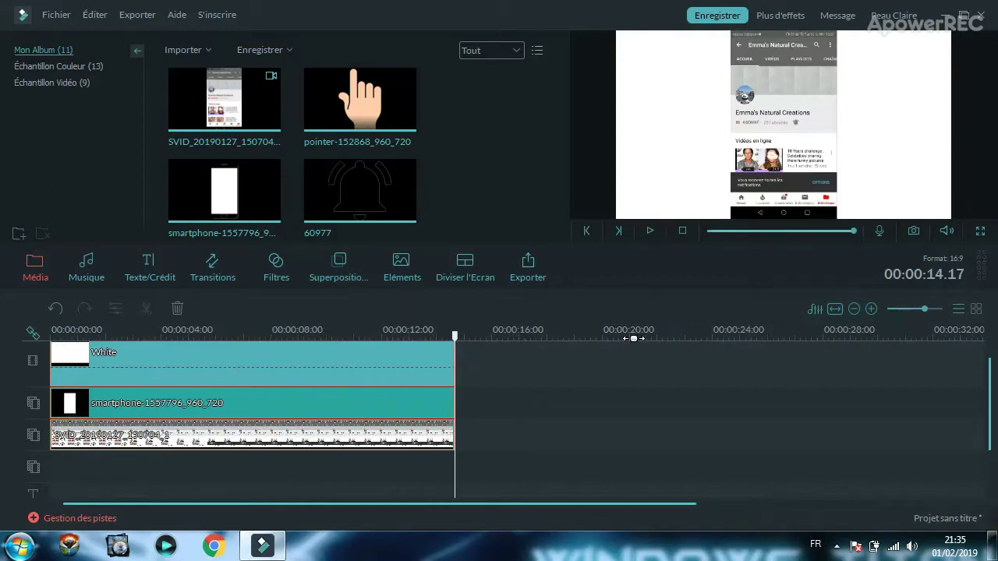
drag(347, 337, 483, 329)
drag(409, 335, 572, 334)
scroll(462, 489, down, 2)
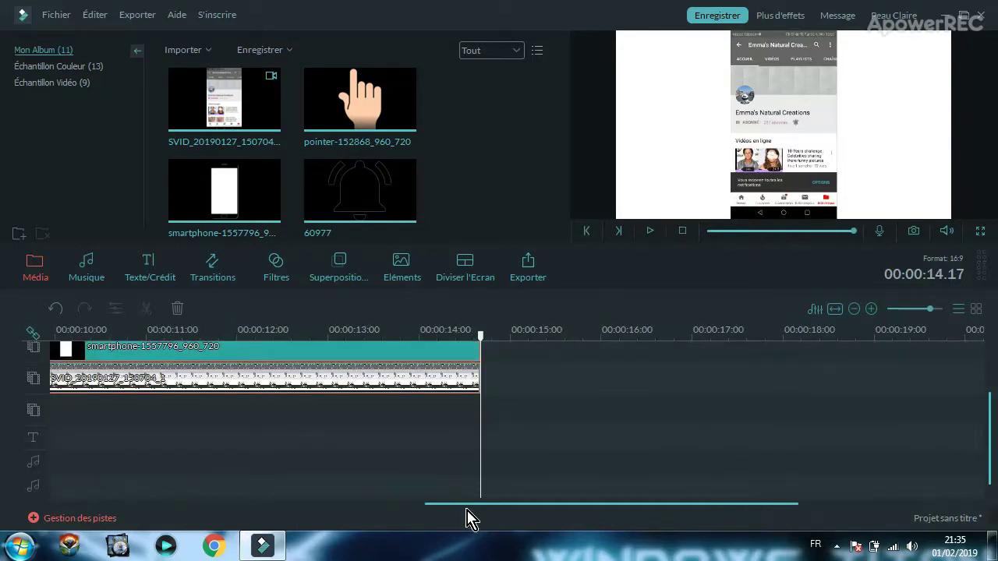
drag(468, 512, 243, 505)
drag(426, 334, 293, 334)
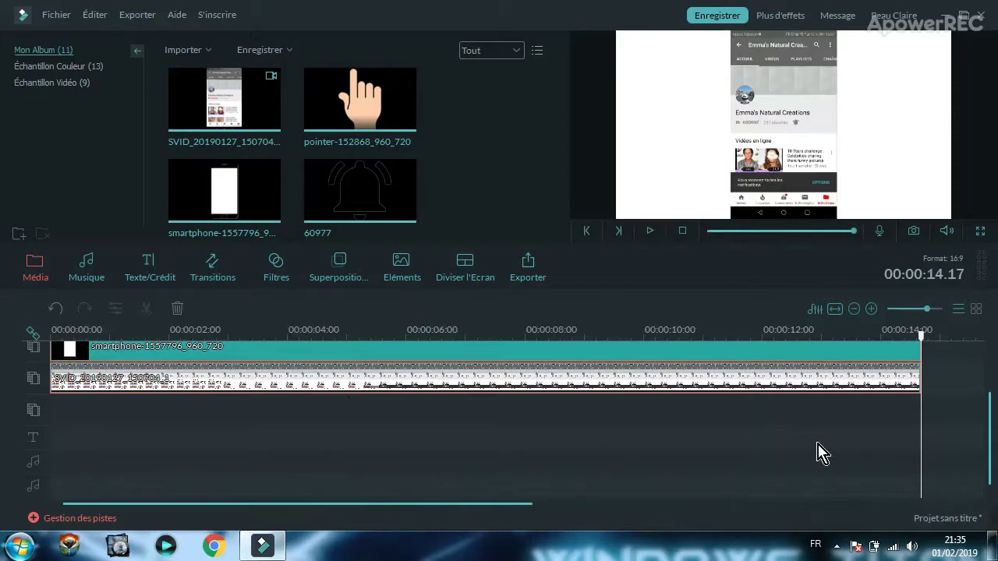
drag(992, 457, 991, 366)
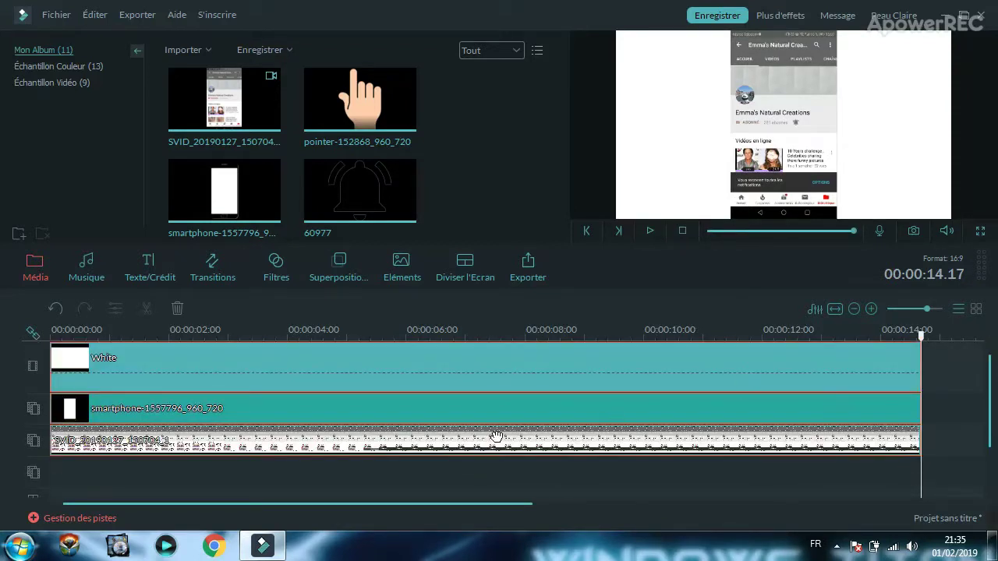
- Play the start of the sequence to locate the tap on S'ABONNER and park the playhead at 00:00:01.16
click(382, 440)
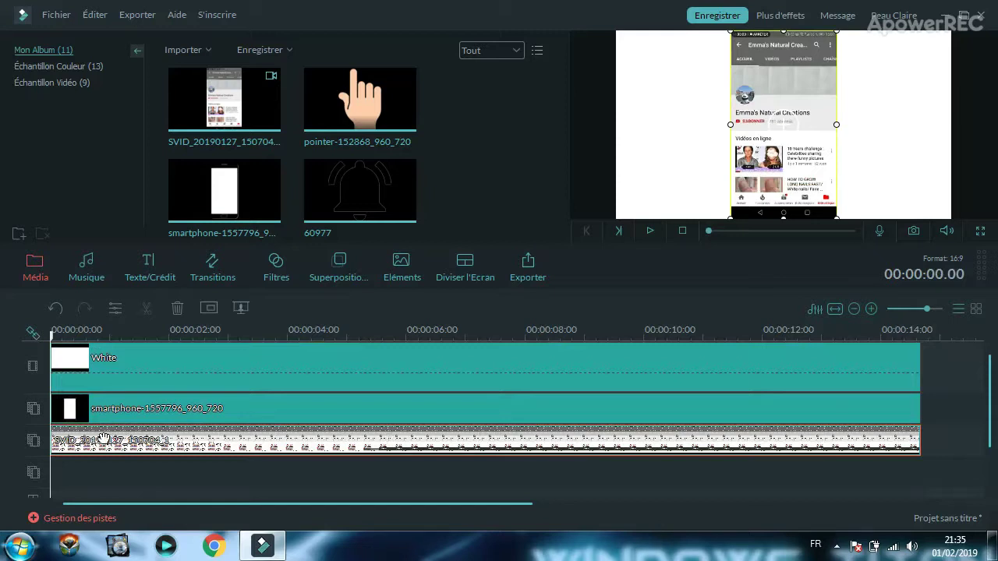
click(648, 231)
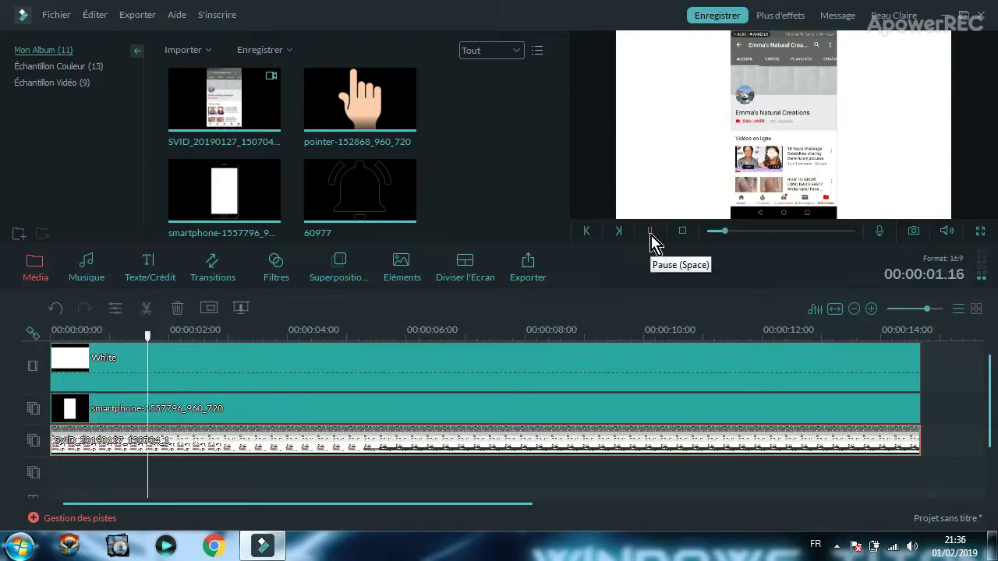
click(650, 232)
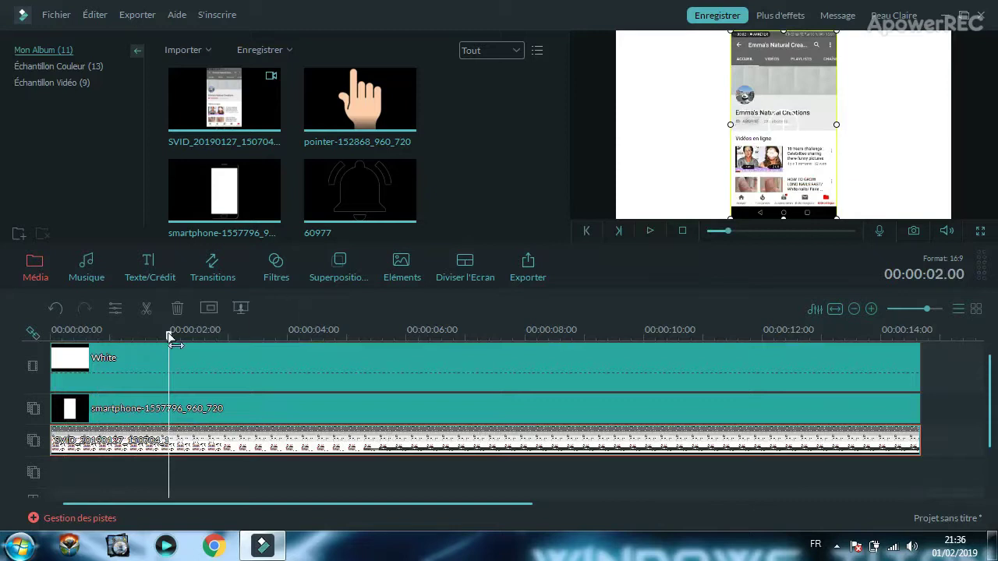
drag(169, 336, 152, 336)
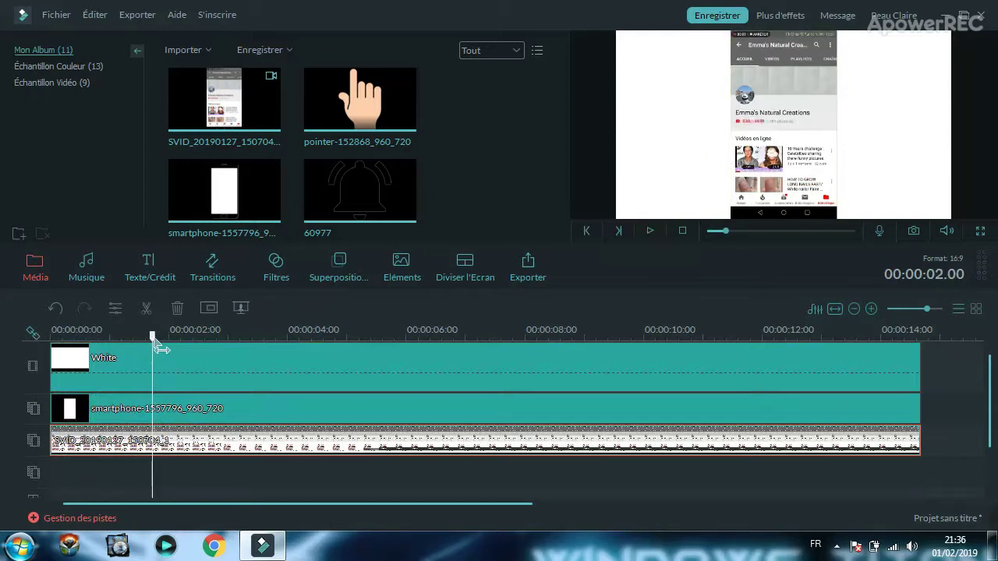
click(650, 232)
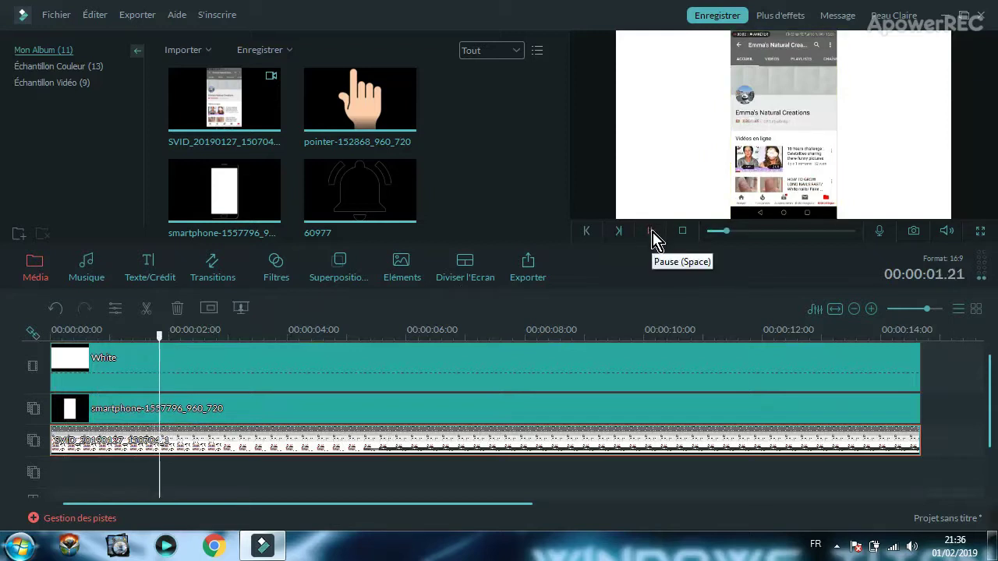
click(148, 334)
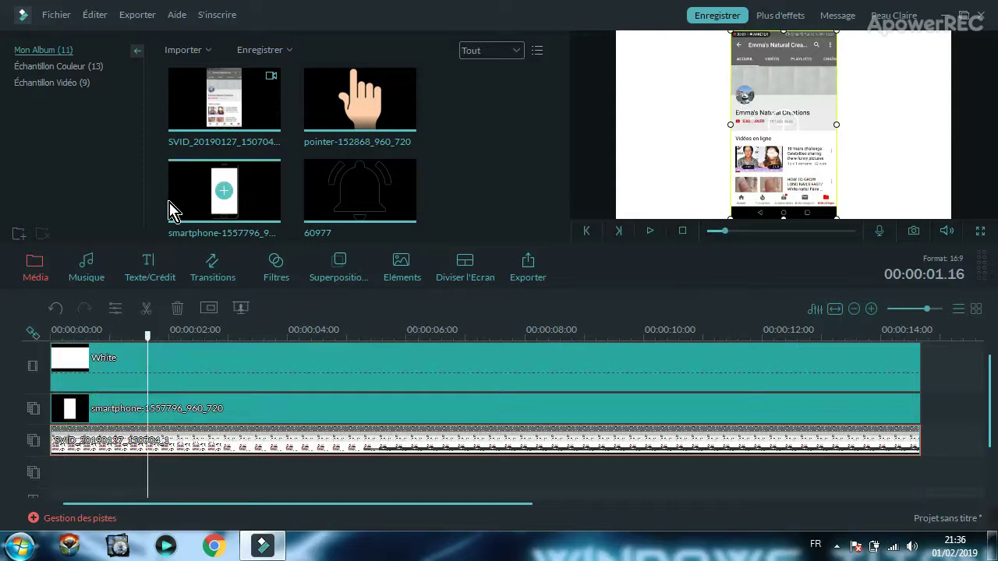
- Add the Glitch title from the text presets to the text track, starting at the playhead position of 00:00:01.16
click(158, 263)
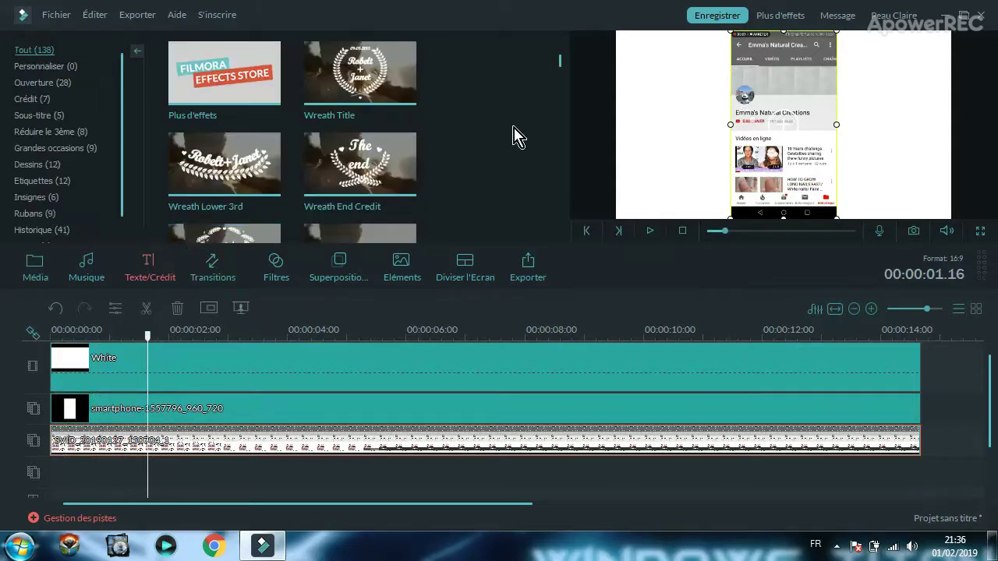
scroll(559, 162, down, 10)
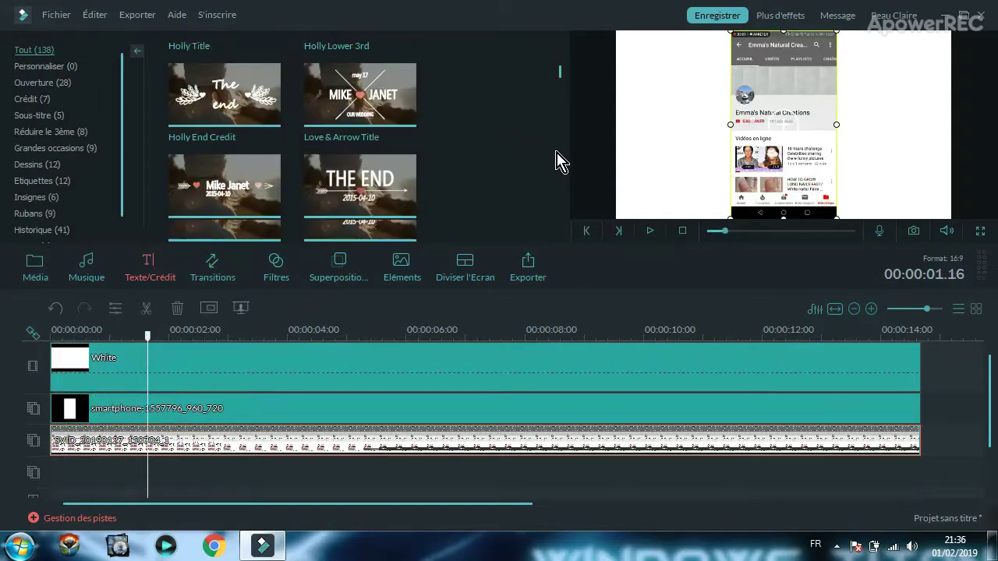
scroll(559, 162, down, 5)
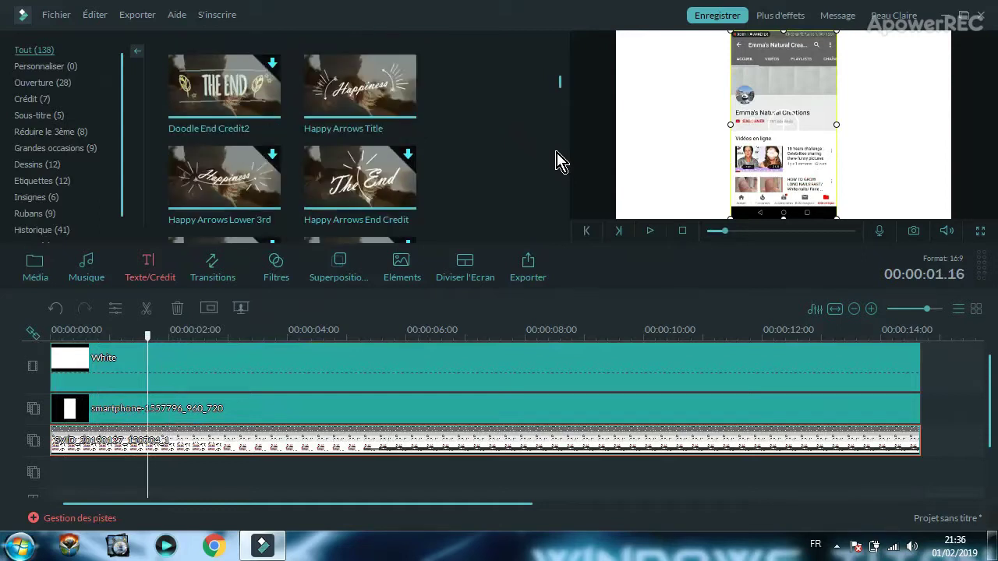
scroll(559, 162, down, 5)
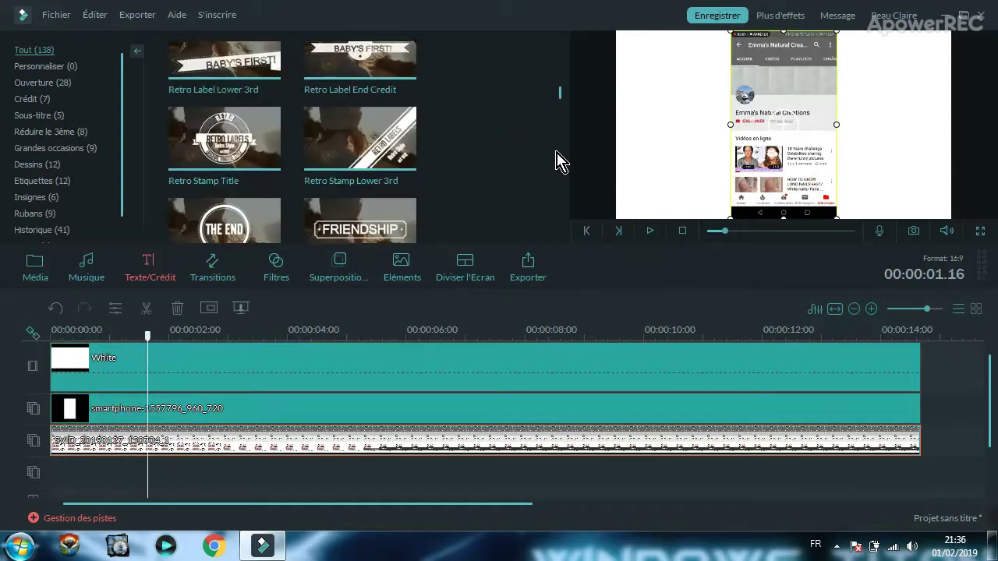
scroll(559, 162, down, 6)
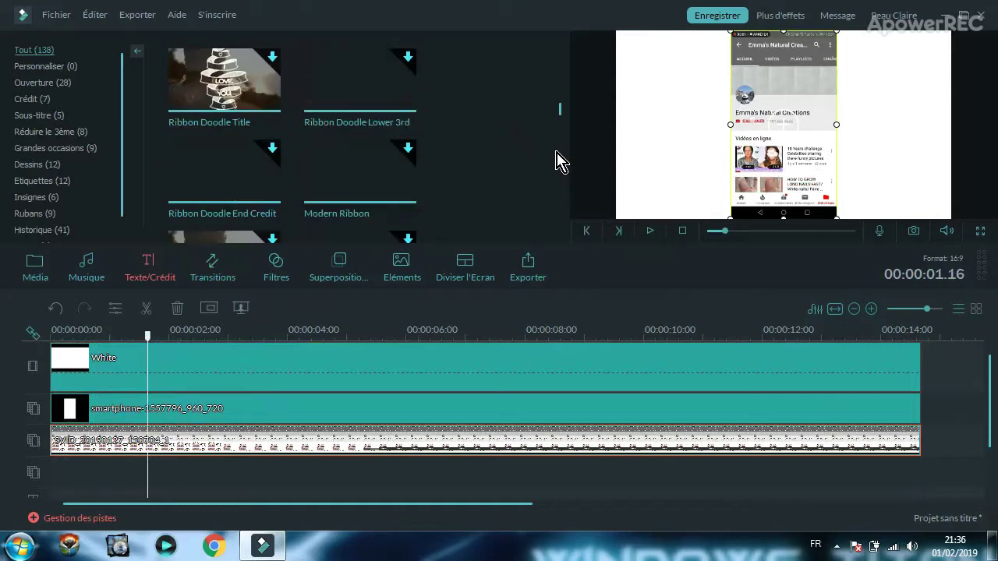
scroll(559, 182, down, 6)
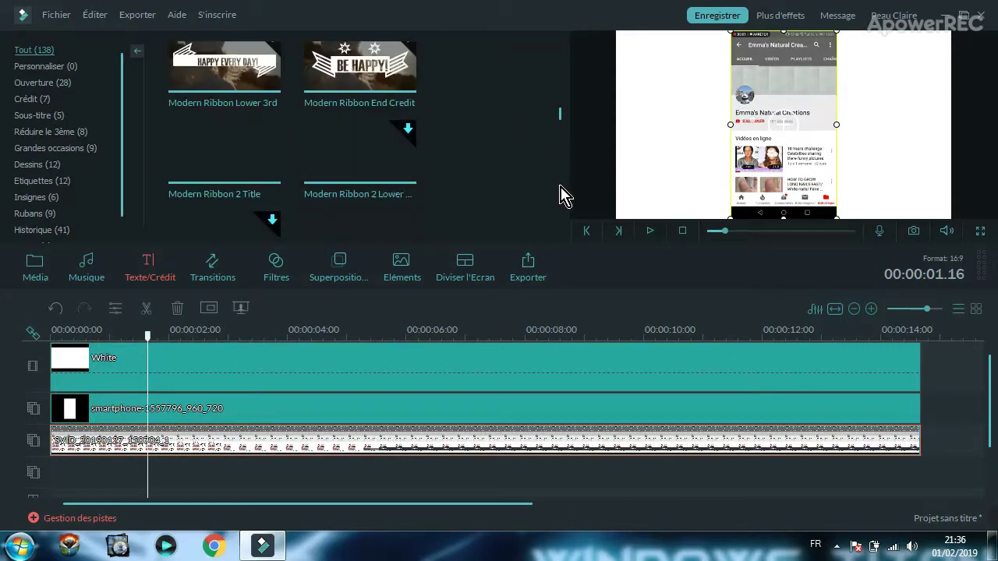
scroll(559, 195, down, 3)
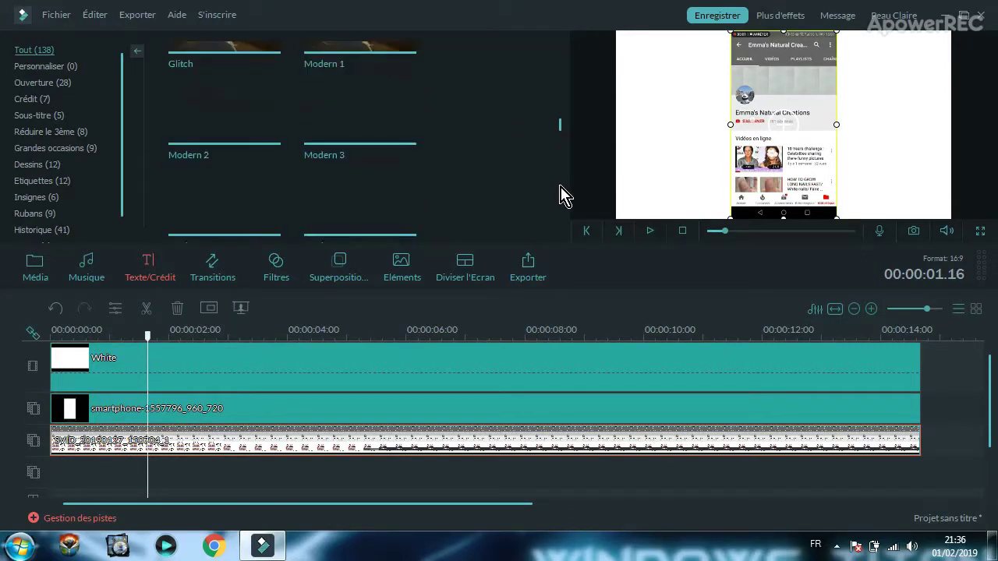
scroll(565, 112, up, 3)
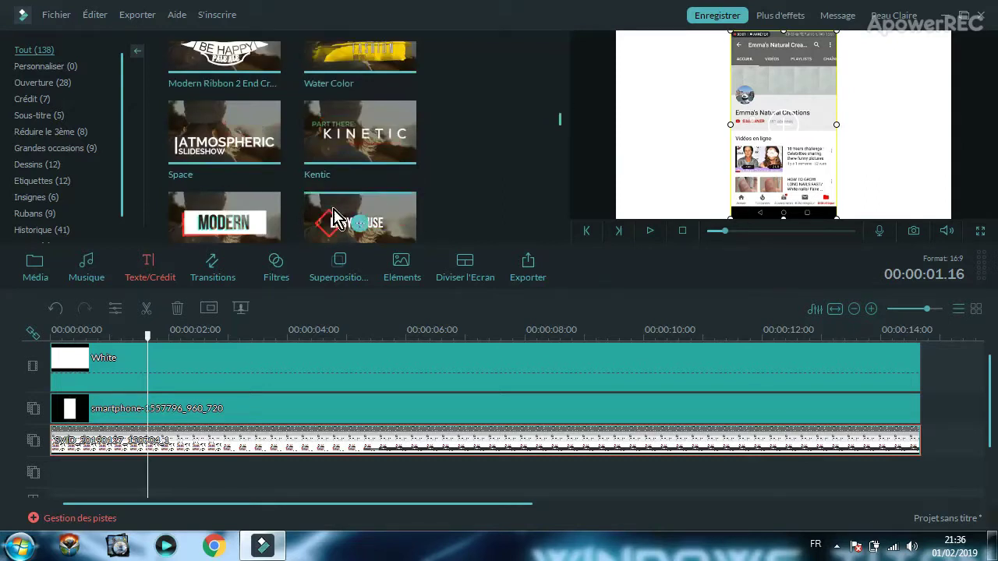
click(224, 228)
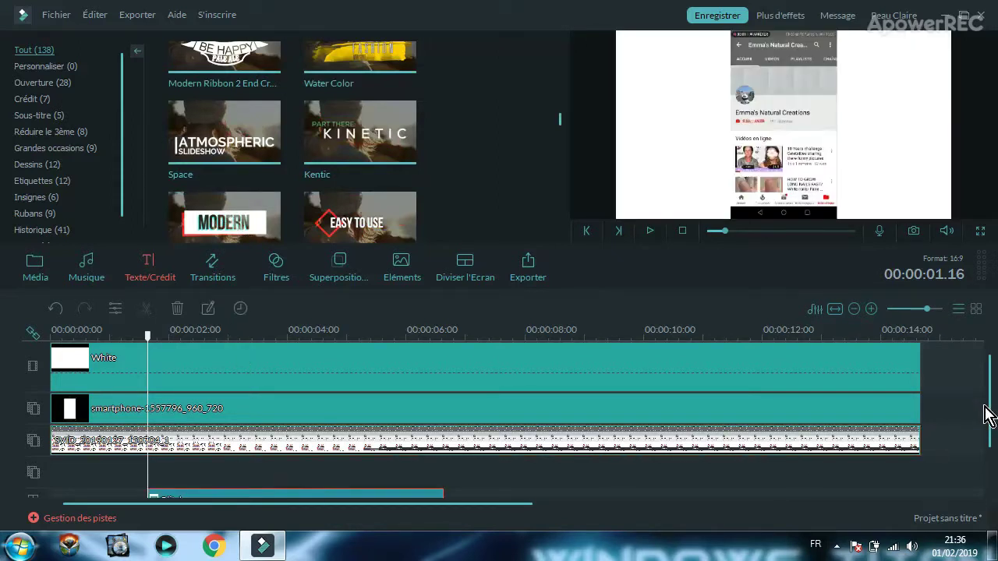
drag(989, 421, 990, 435)
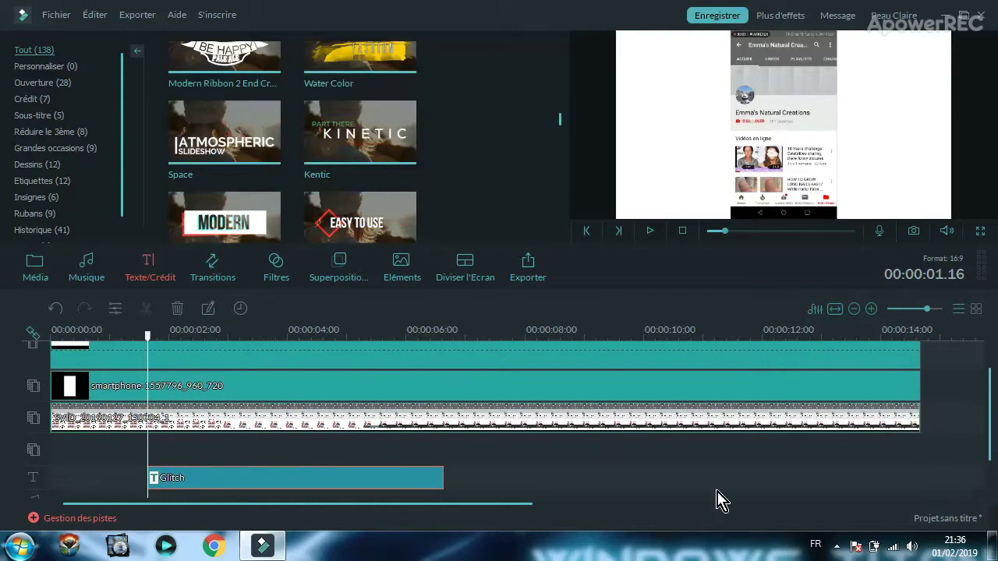
- Open the Glitch title for advanced editing and delete its MODERN text and both rectangle shapes
double_click(234, 484)
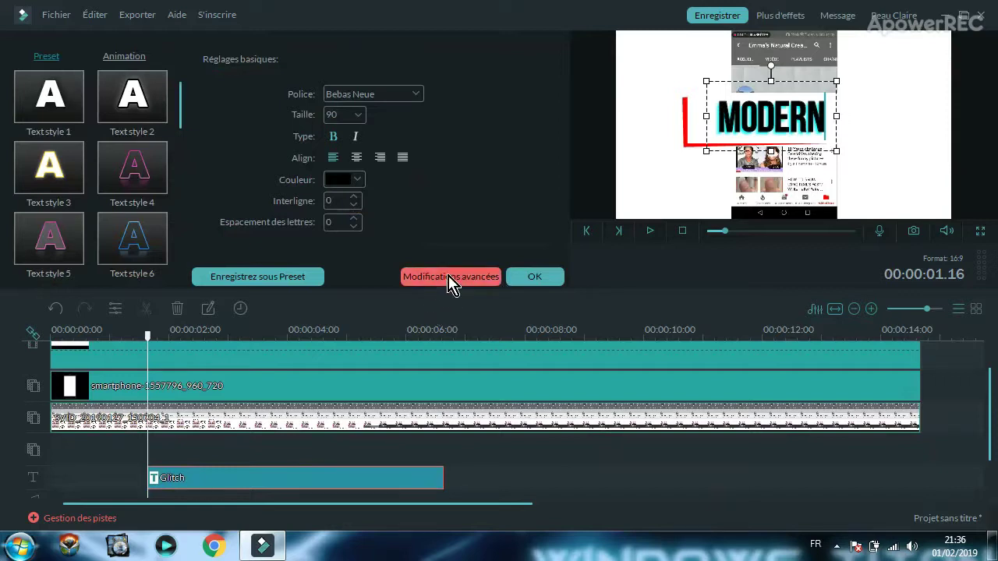
click(451, 282)
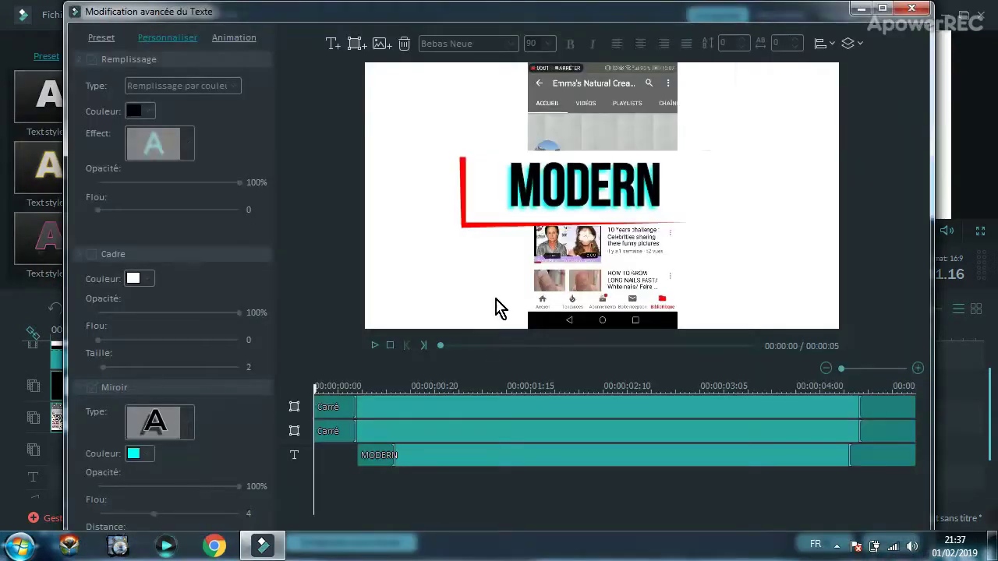
click(520, 206)
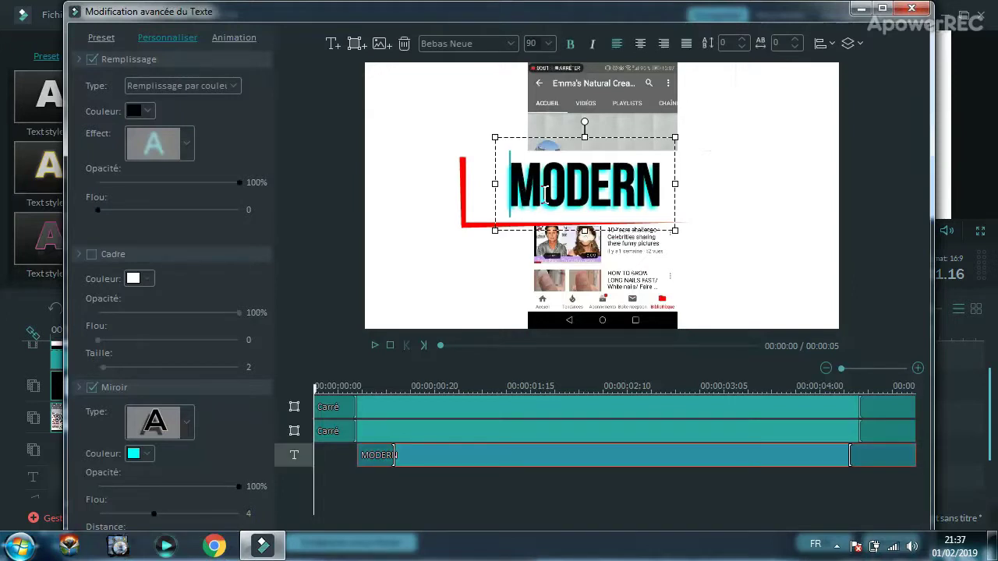
click(405, 44)
click(518, 199)
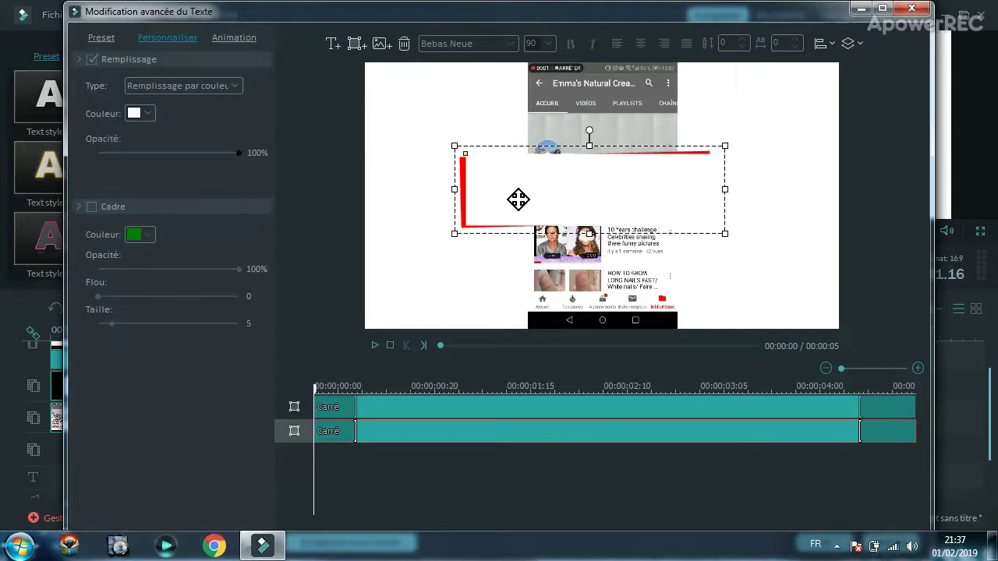
click(405, 45)
click(508, 187)
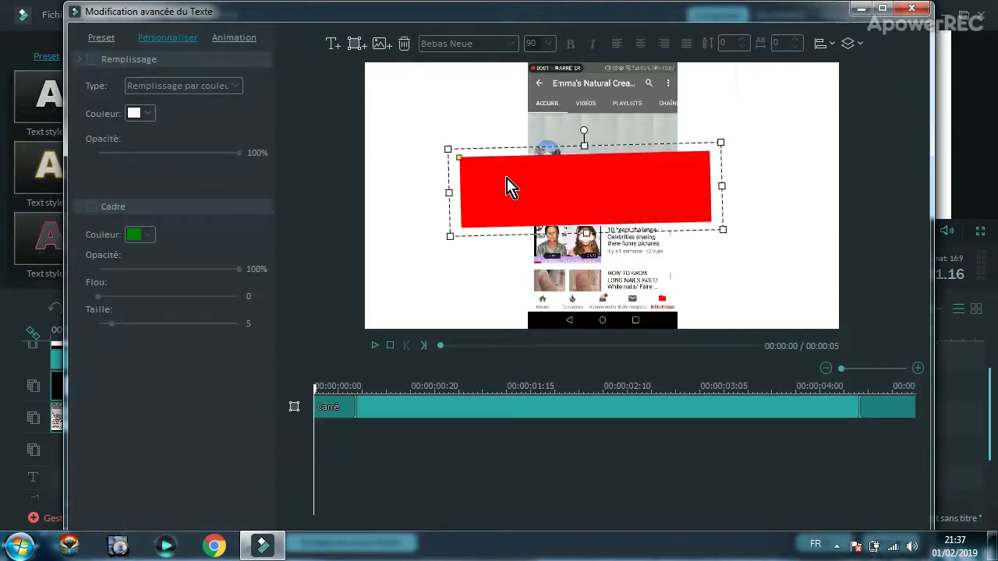
click(405, 45)
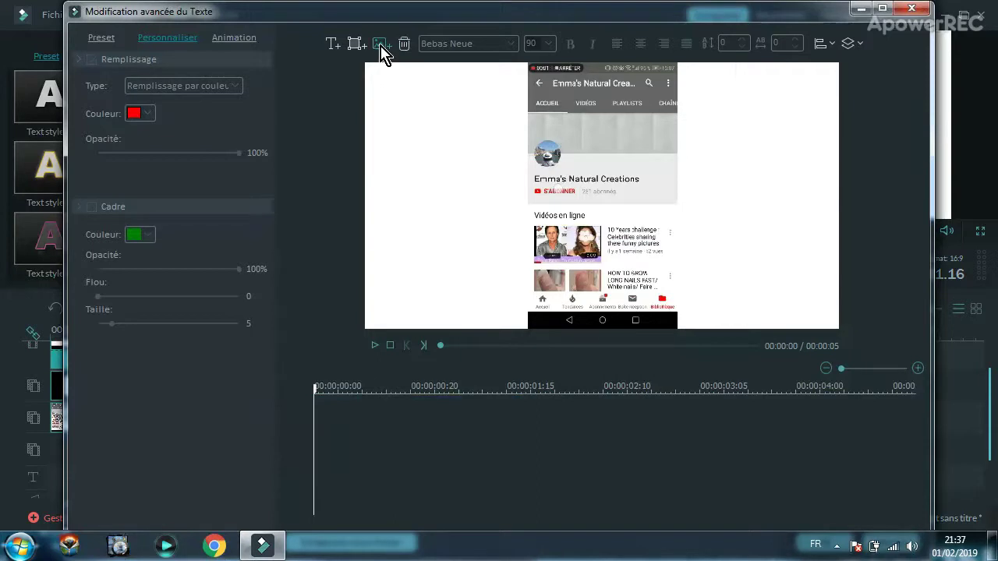
- Insert the image pointer-152868_960_720 from the introduction chain folder into the emptied title
click(381, 48)
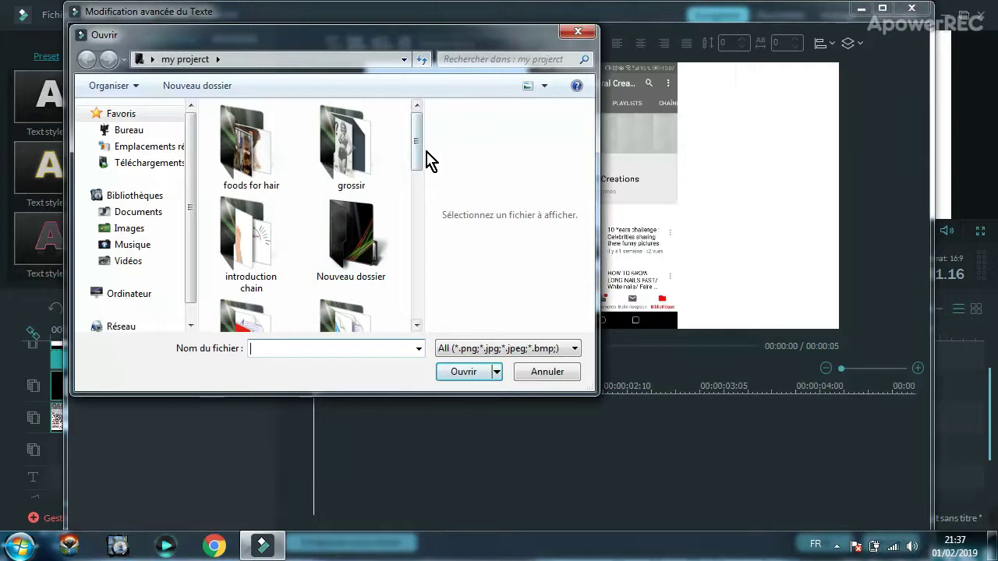
mouse_move(419, 162)
mouse_down()
mouse_move(420, 199)
mouse_move(420, 162)
mouse_up()
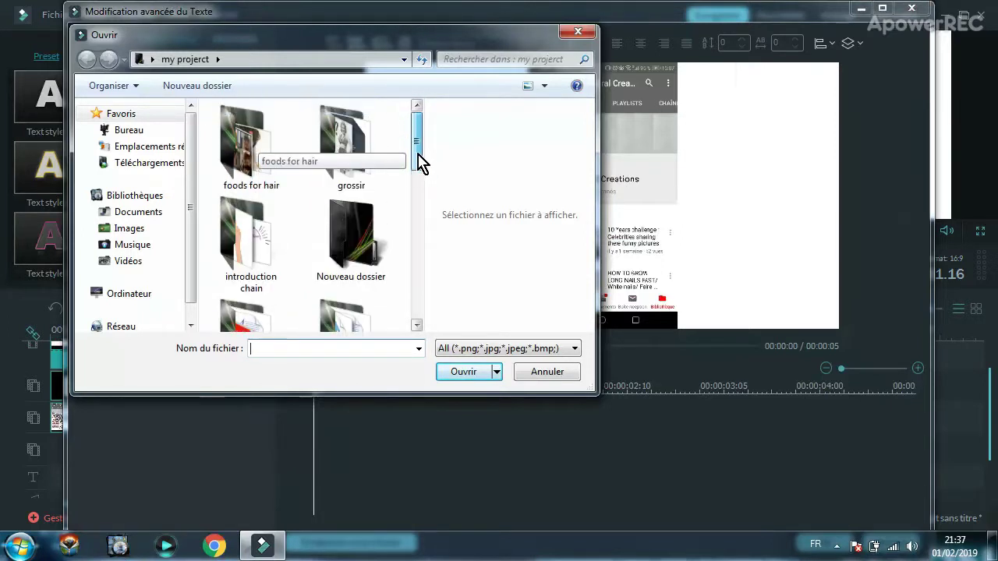
double_click(262, 275)
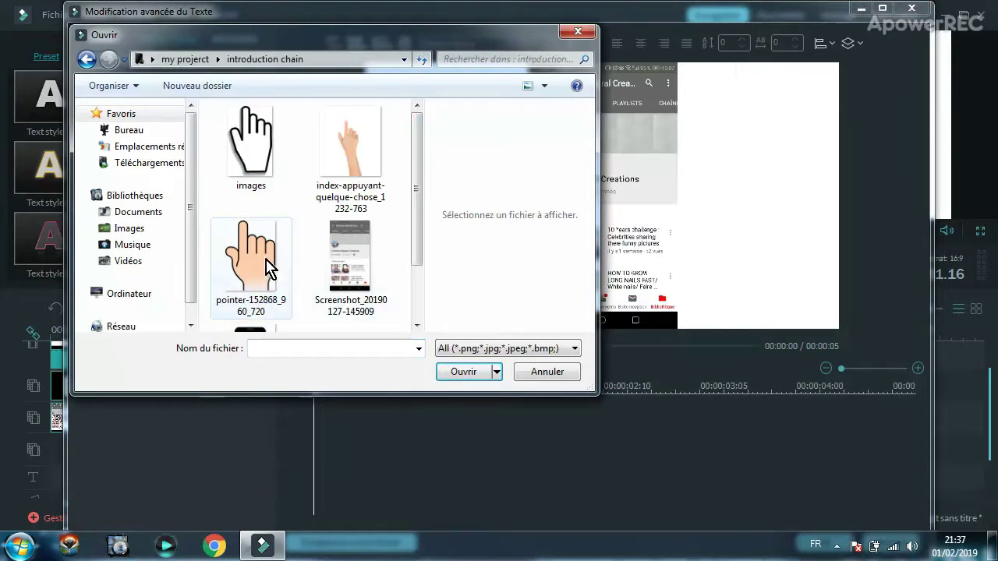
click(257, 255)
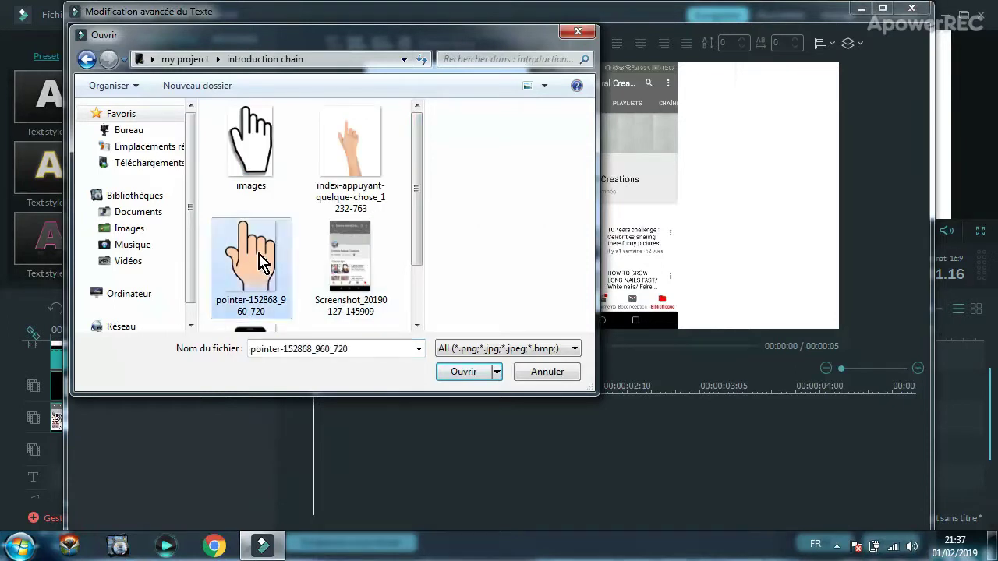
click(465, 374)
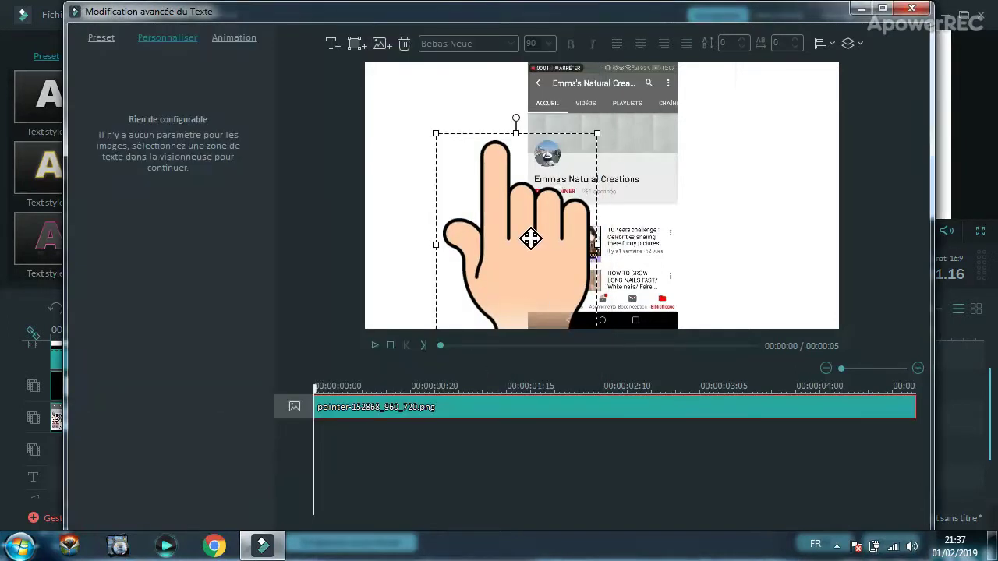
- Shrink the hand image slightly and place it so its index fingertip sits just below S'ABONNER on the phone screen
drag(526, 237, 590, 295)
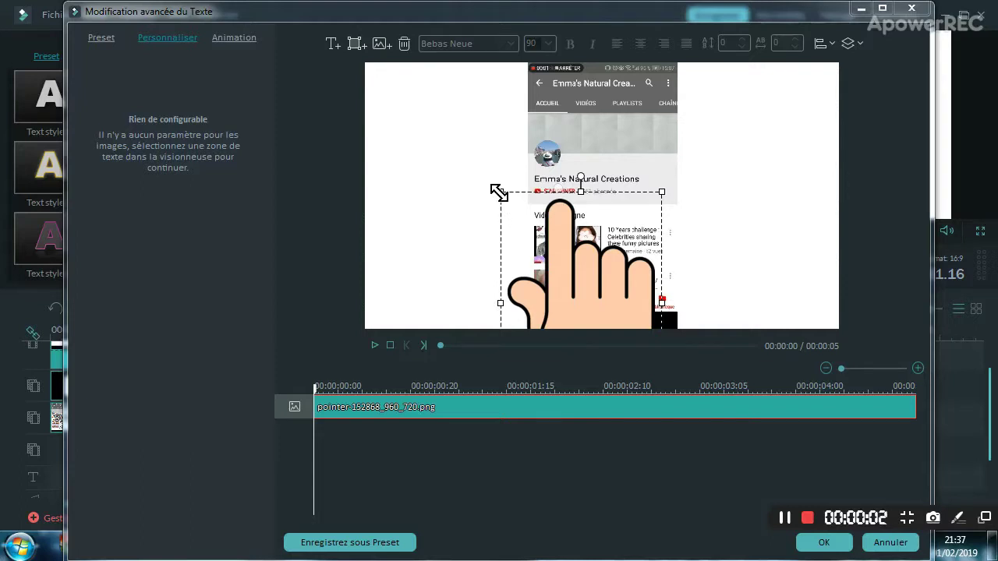
drag(499, 193, 515, 217)
drag(565, 247, 552, 226)
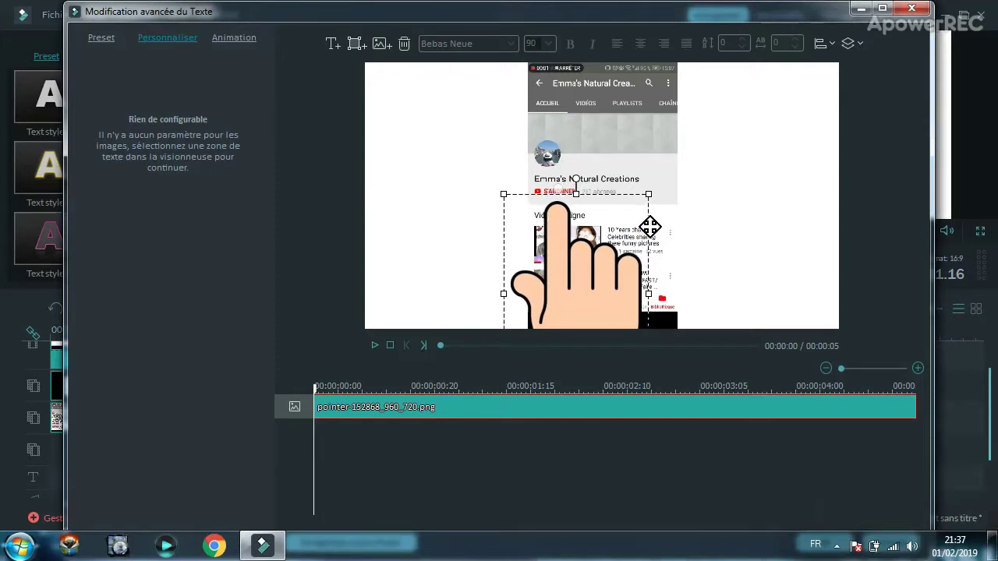
click(692, 226)
click(569, 261)
- Apply the Up Dir Insert animation to the hand image and preview the edited title from just before its start
click(233, 39)
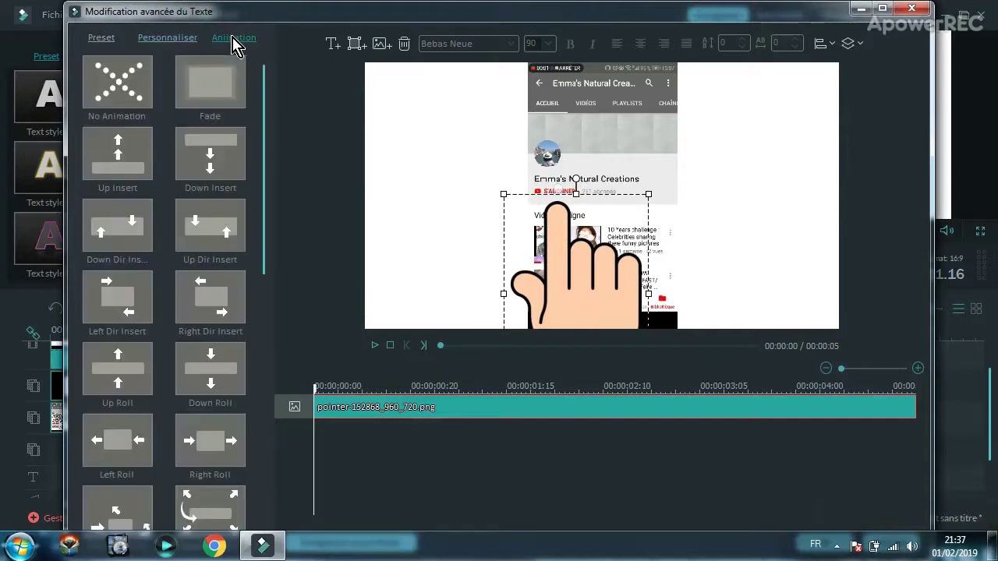
double_click(218, 232)
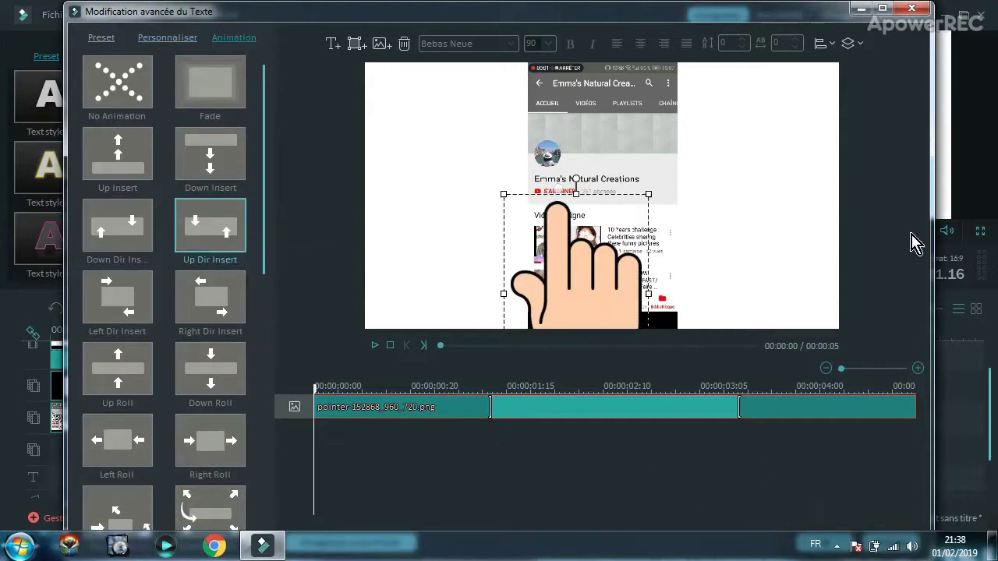
click(883, 9)
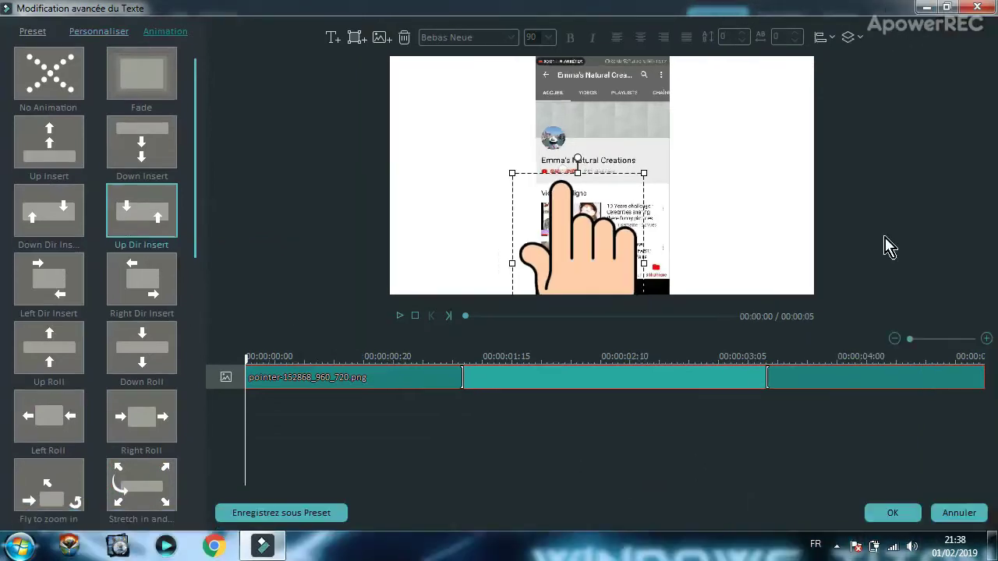
click(893, 516)
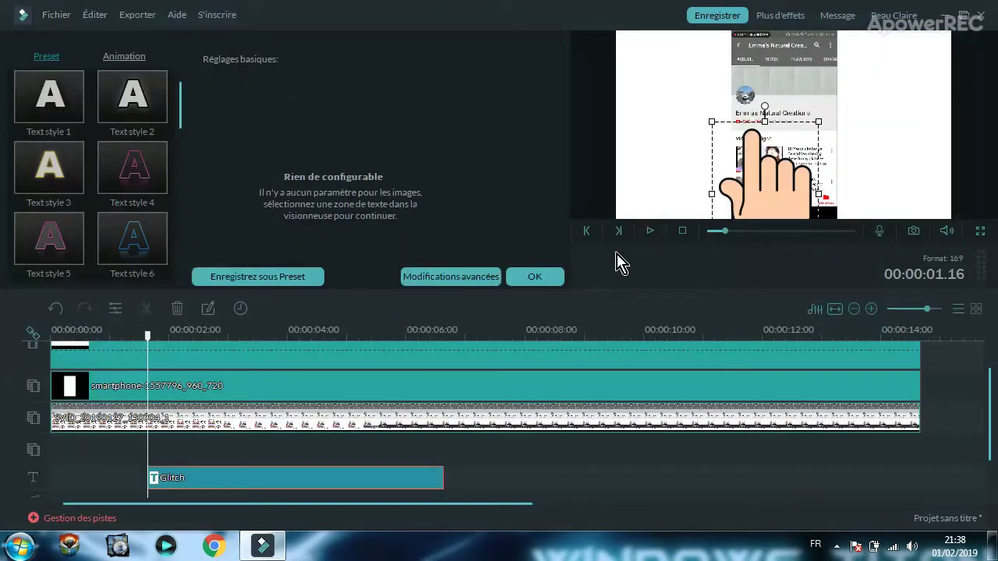
click(134, 334)
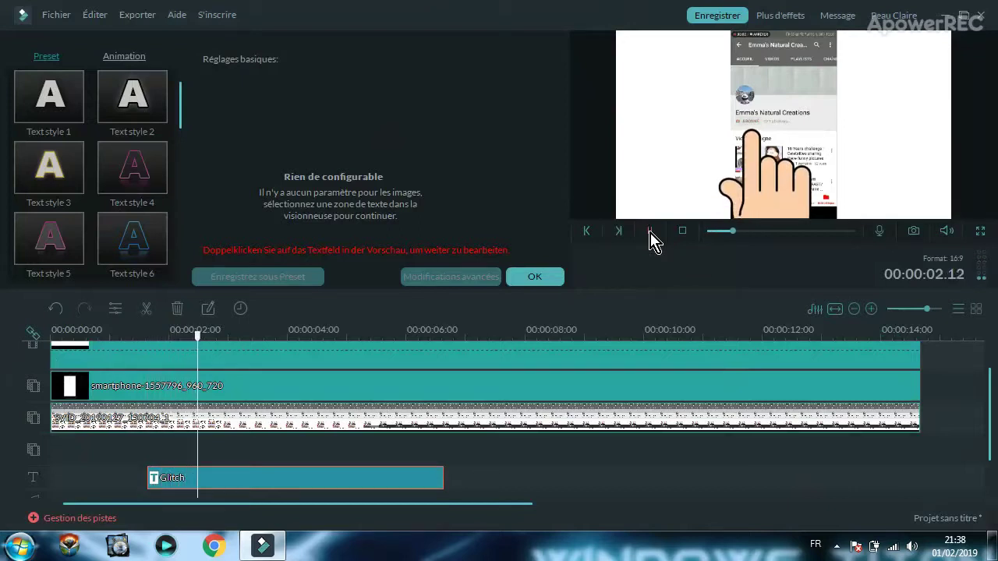
click(650, 232)
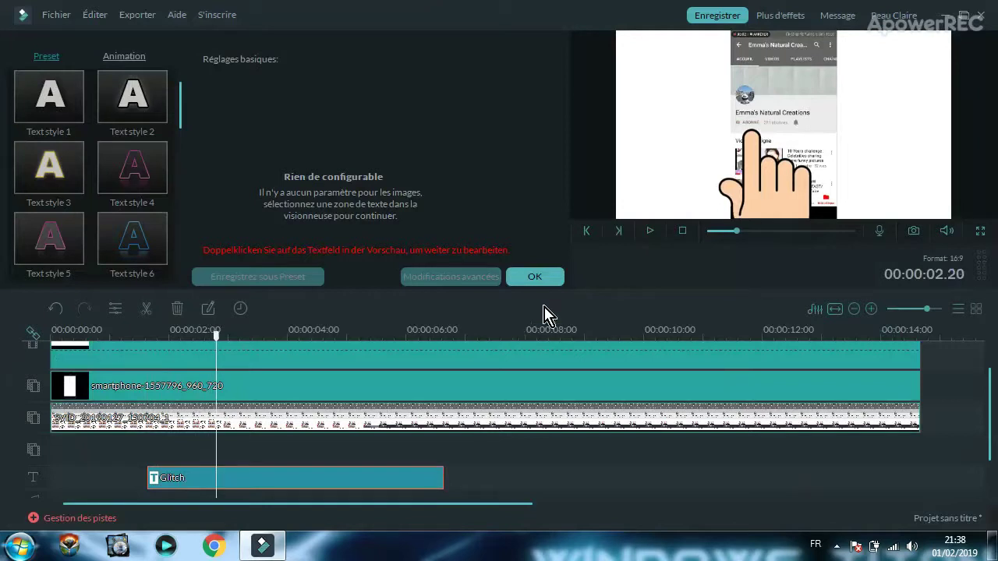
- Move the Glitch title earlier to start at 00:00:01.11 and preview it from just before its start
drag(170, 479, 165, 482)
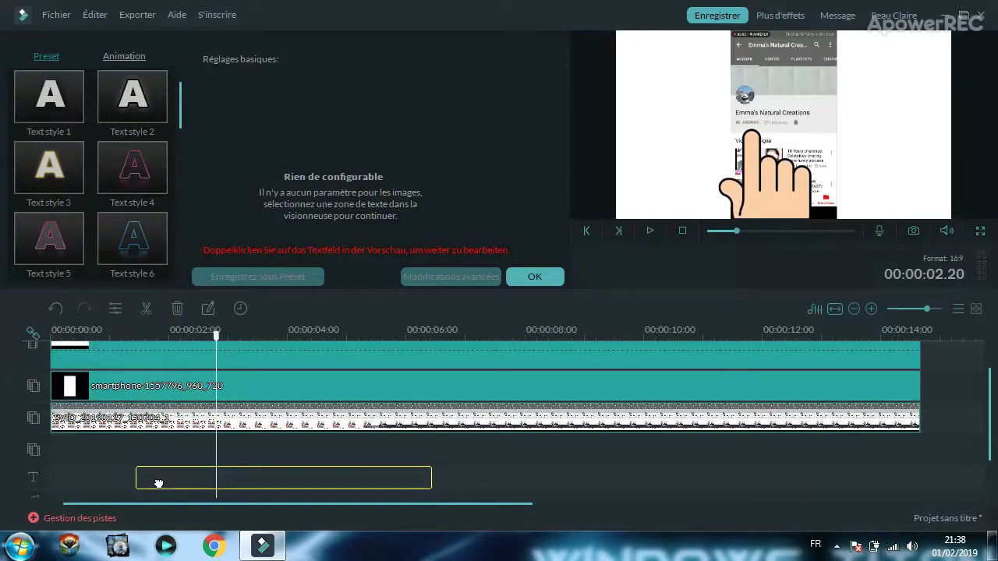
drag(158, 483, 159, 479)
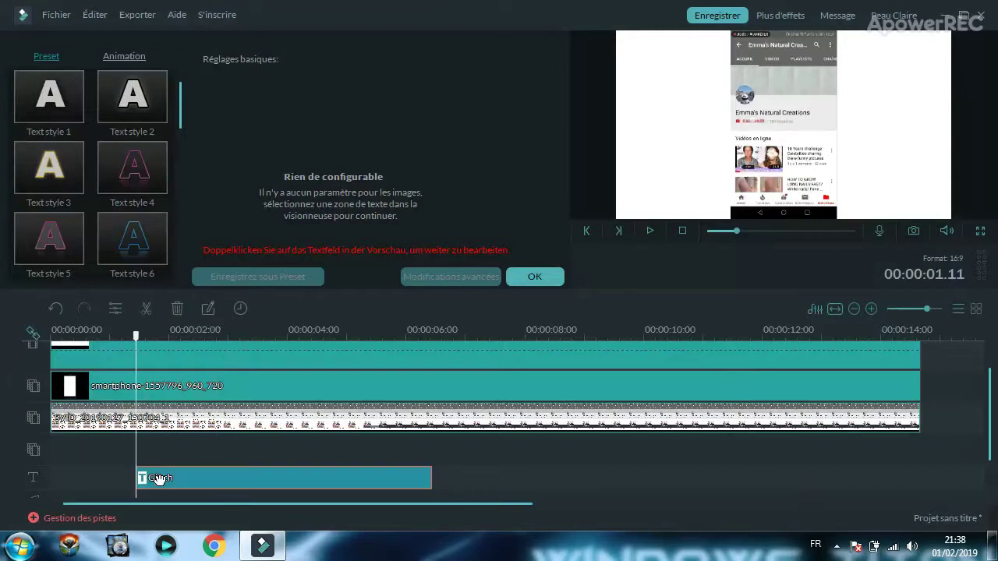
click(126, 330)
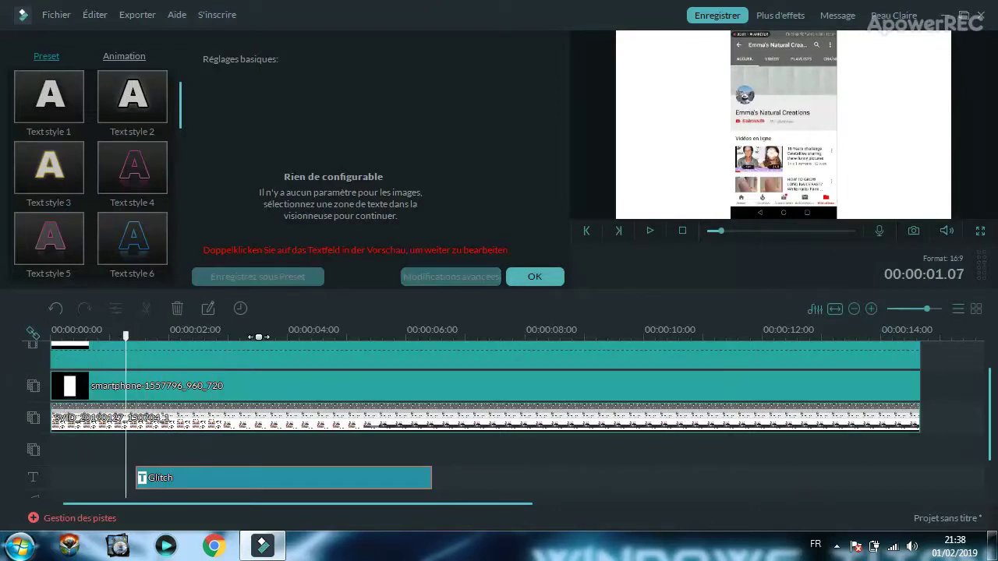
click(650, 232)
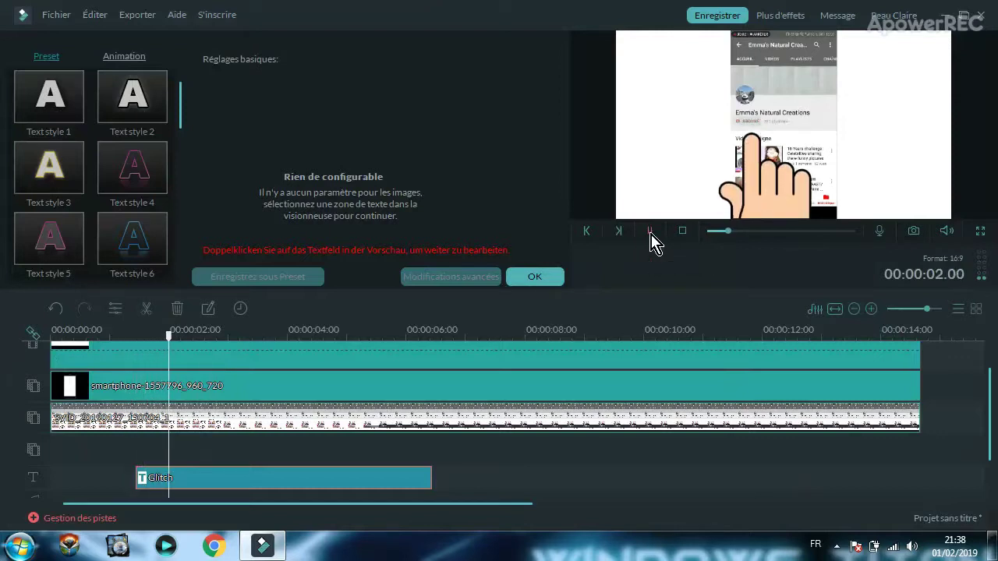
click(651, 234)
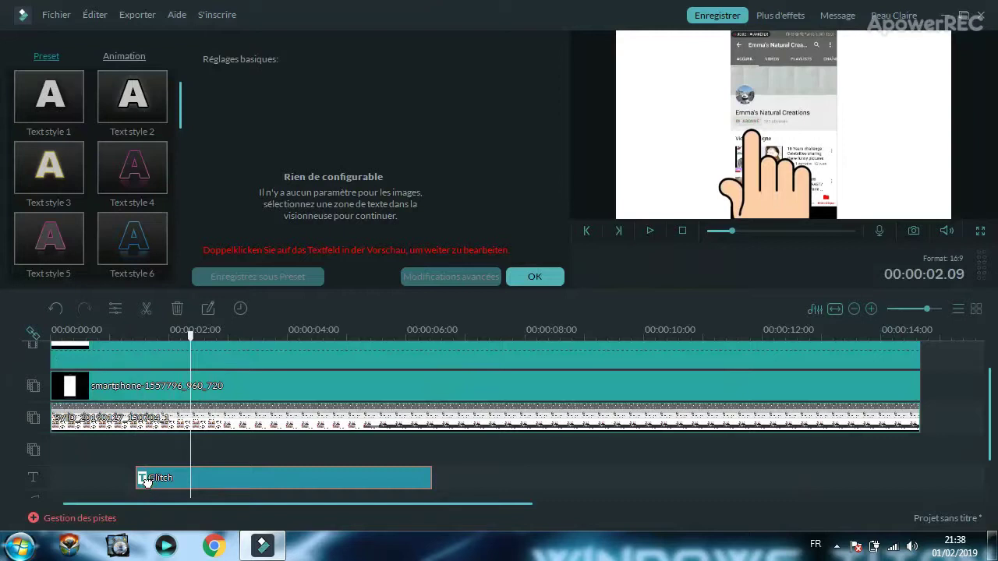
- Shift the Glitch title to start at 00:00:01.09 and replay the hand's entrance over the subscribe button
drag(151, 482, 152, 472)
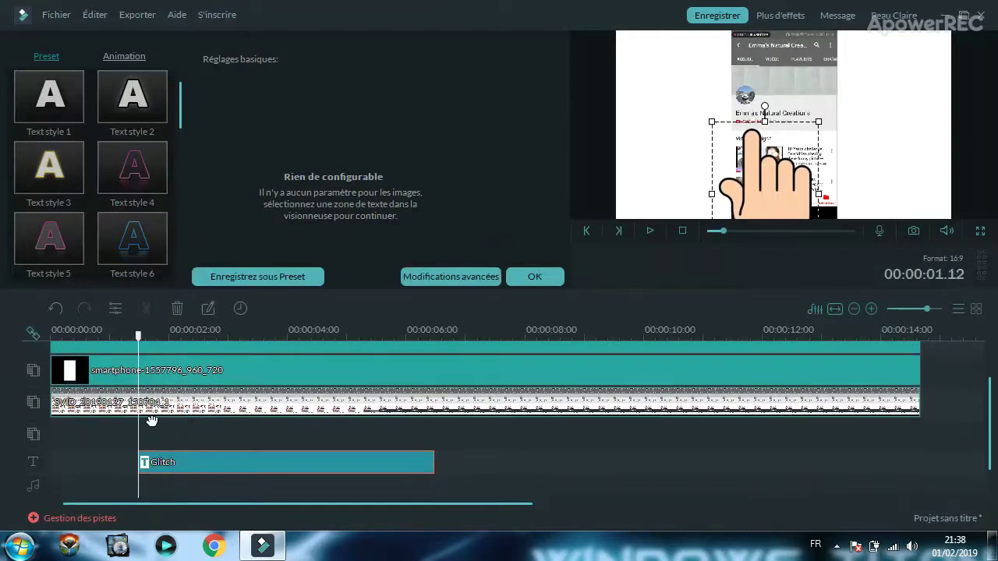
drag(150, 338, 175, 339)
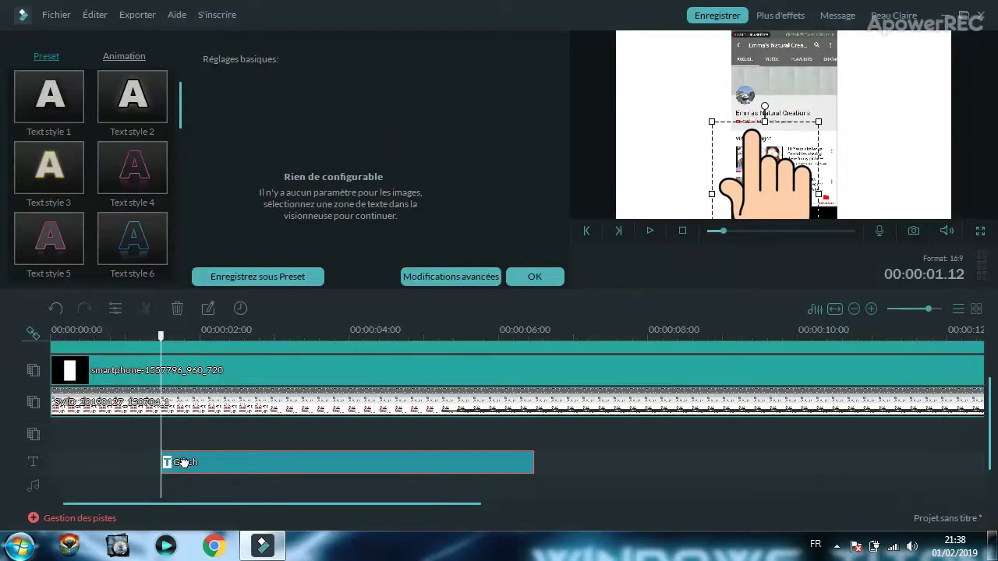
drag(179, 462, 172, 463)
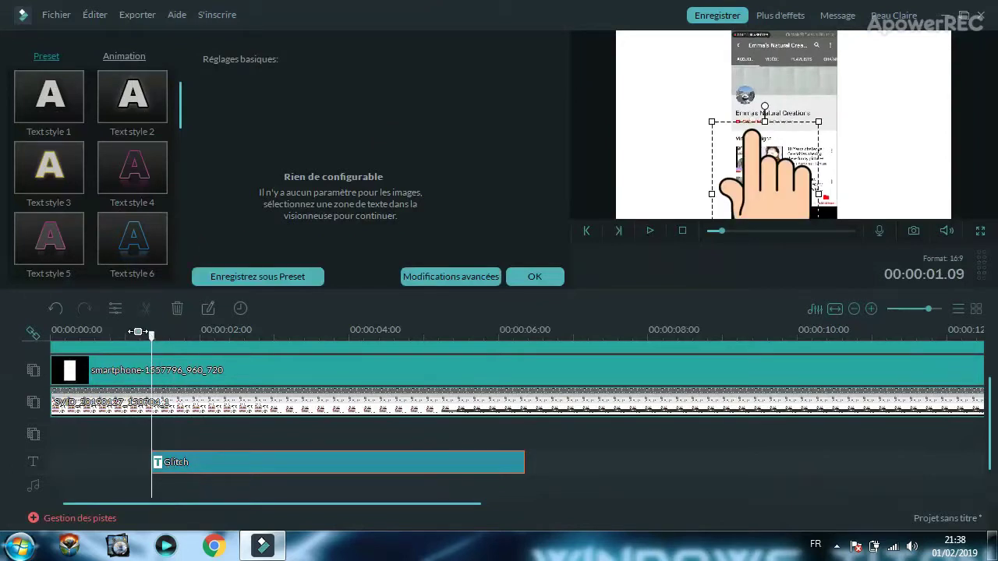
click(137, 331)
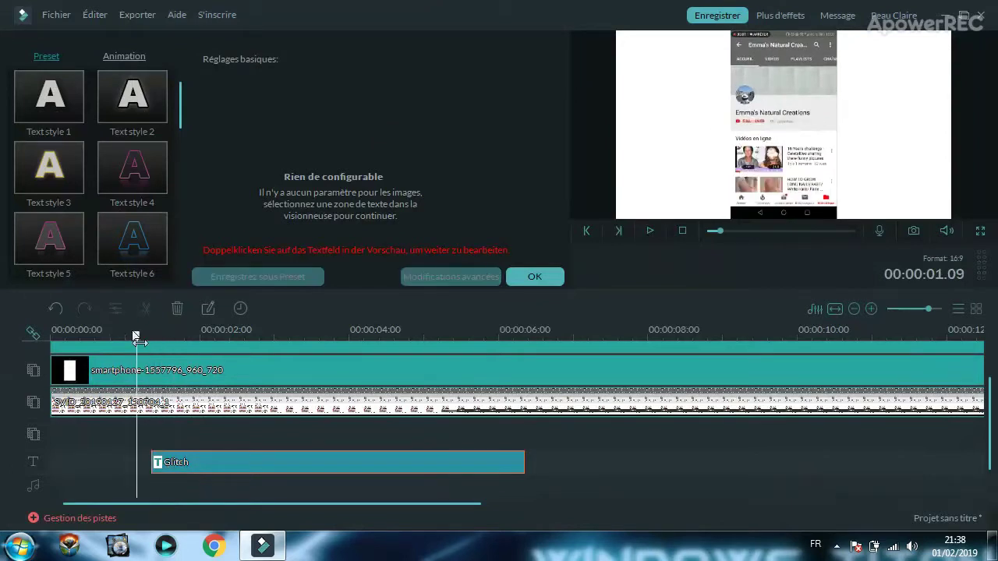
click(649, 232)
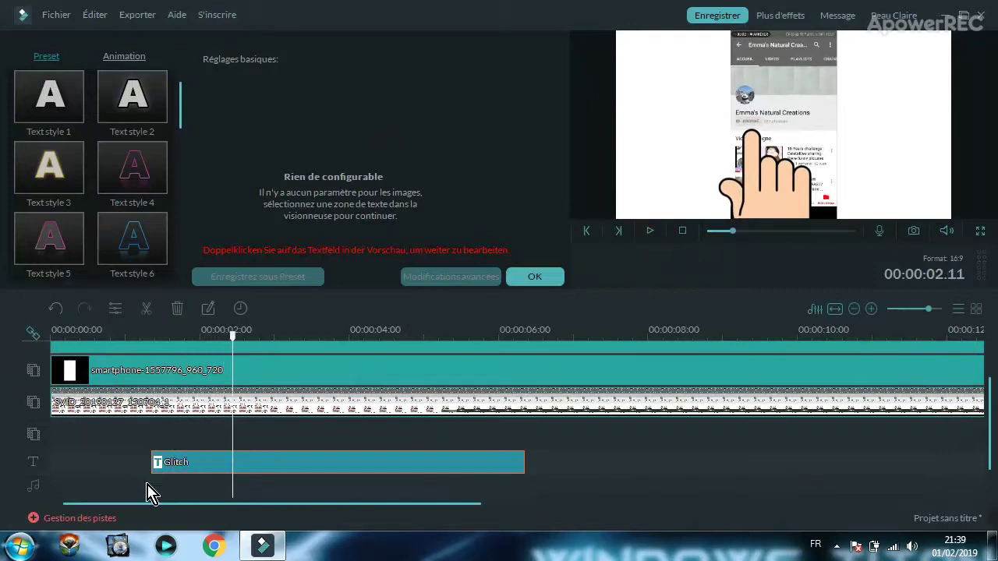
- Nudge the Glitch title to start at 00:00:01.06 and preview the hand's timing from 00:00:01.03
drag(171, 462, 159, 463)
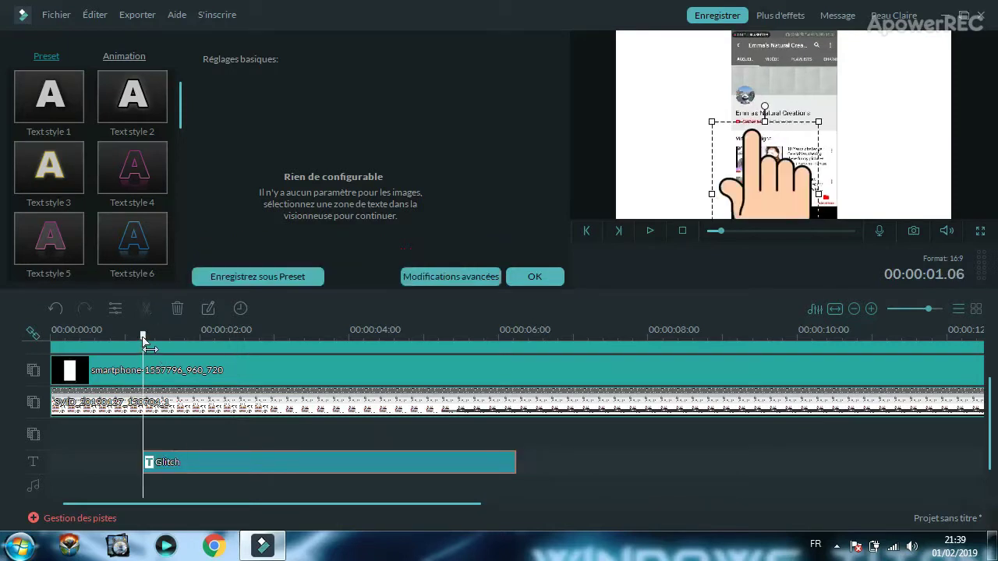
drag(145, 348, 133, 346)
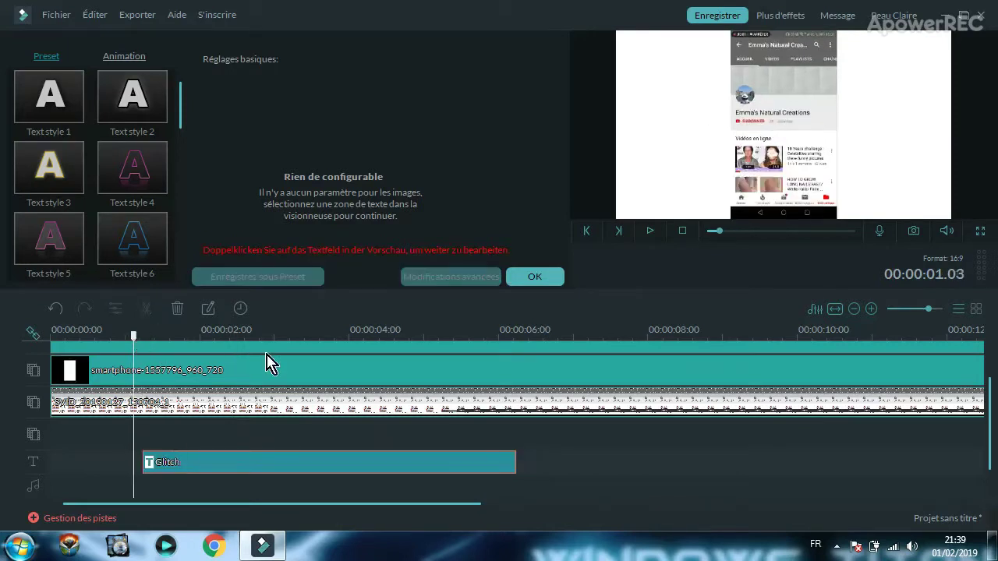
click(650, 236)
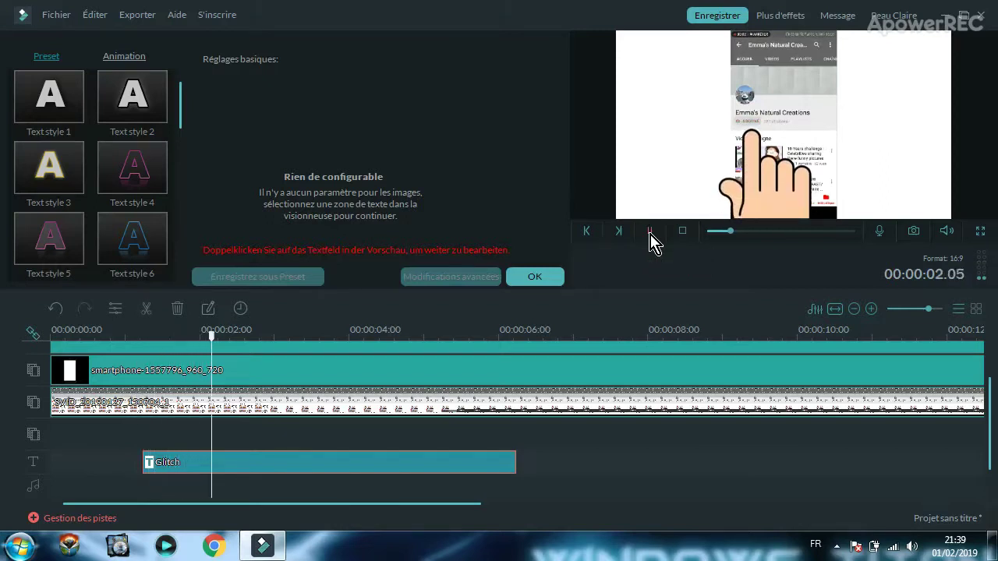
click(651, 236)
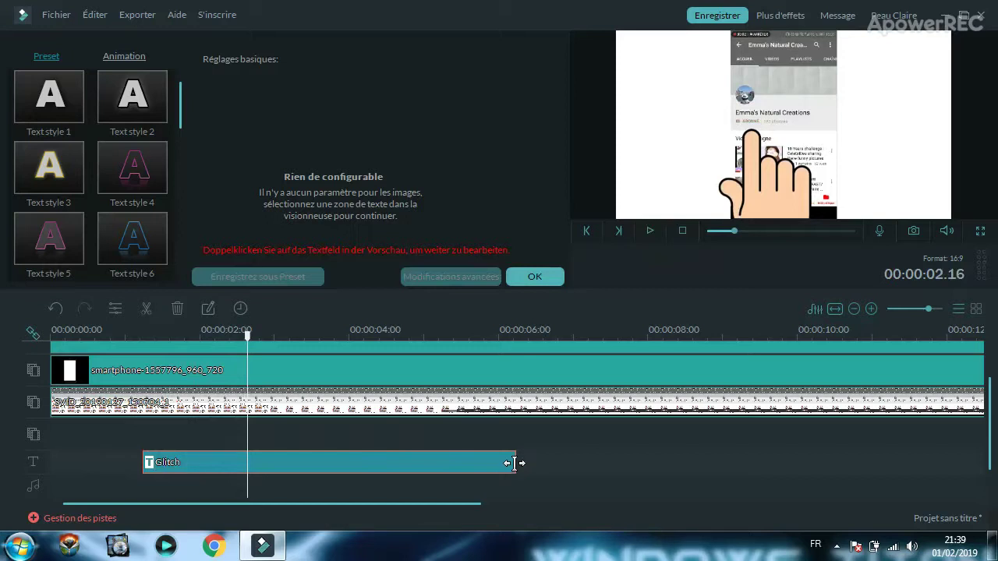
- Trim the end of the Glitch title back to 00:00:02.19 and play the section that follows it
drag(514, 463, 255, 461)
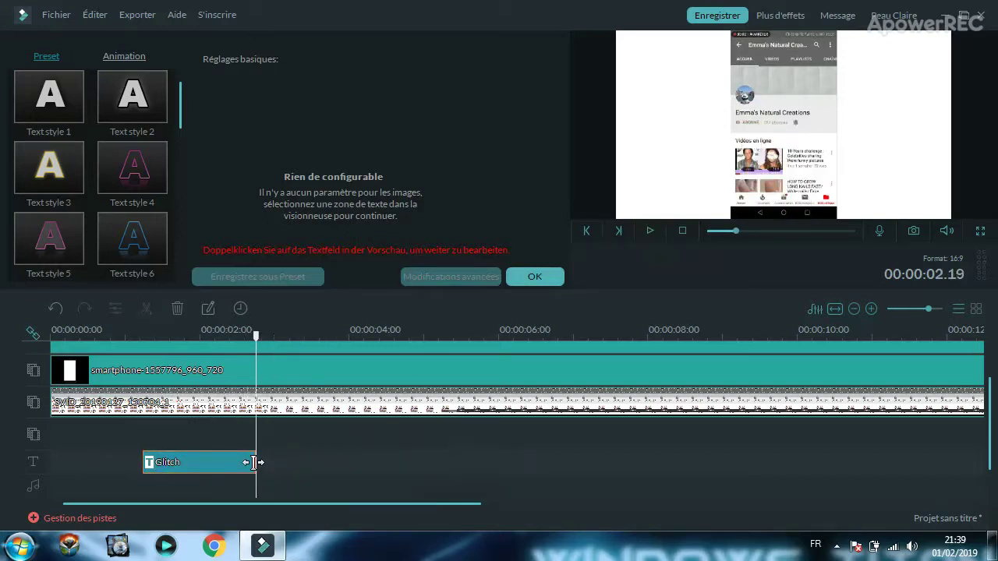
click(653, 232)
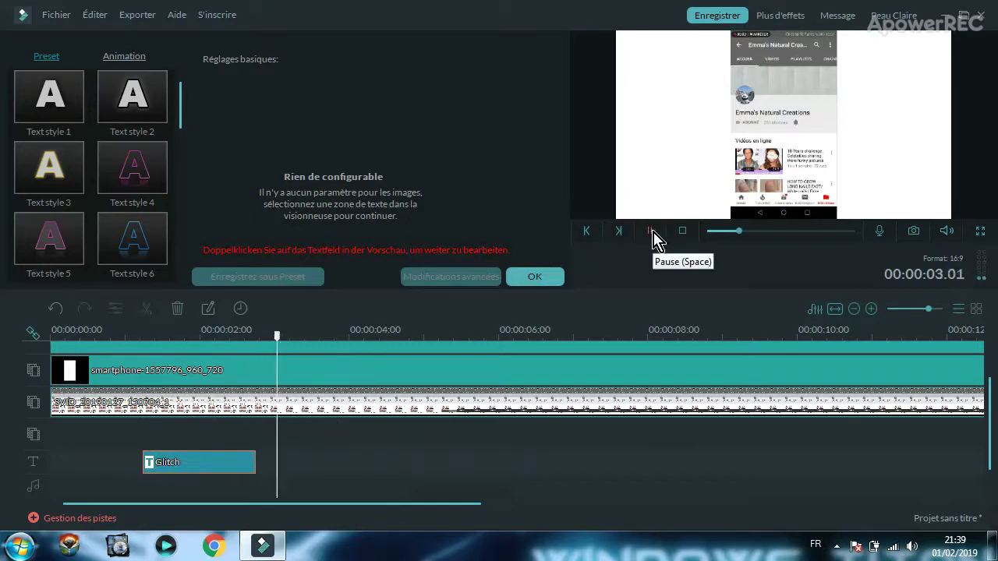
click(654, 232)
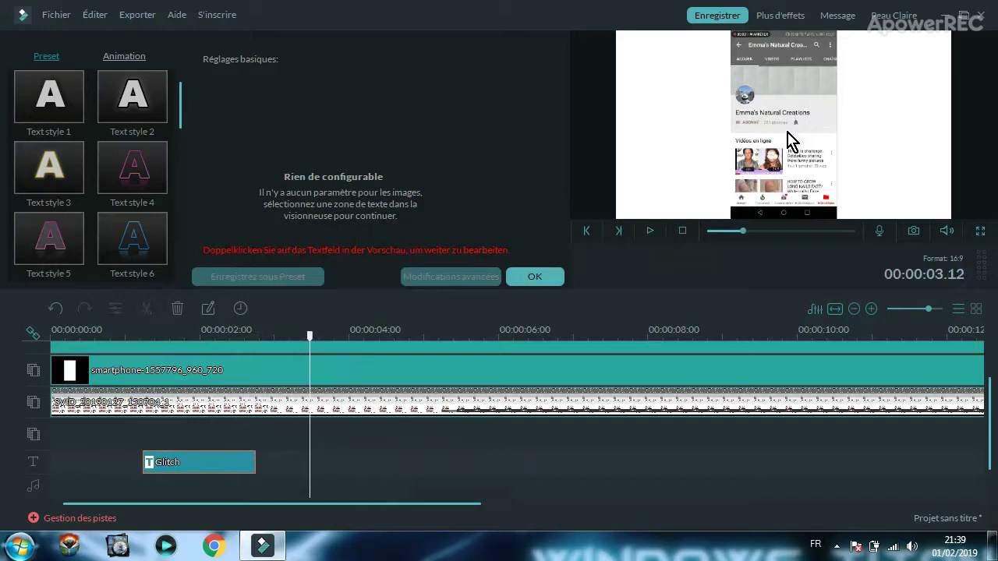
- Play on to 00:00:04.09, close the title editing and add a second Glitch title at that time
click(651, 234)
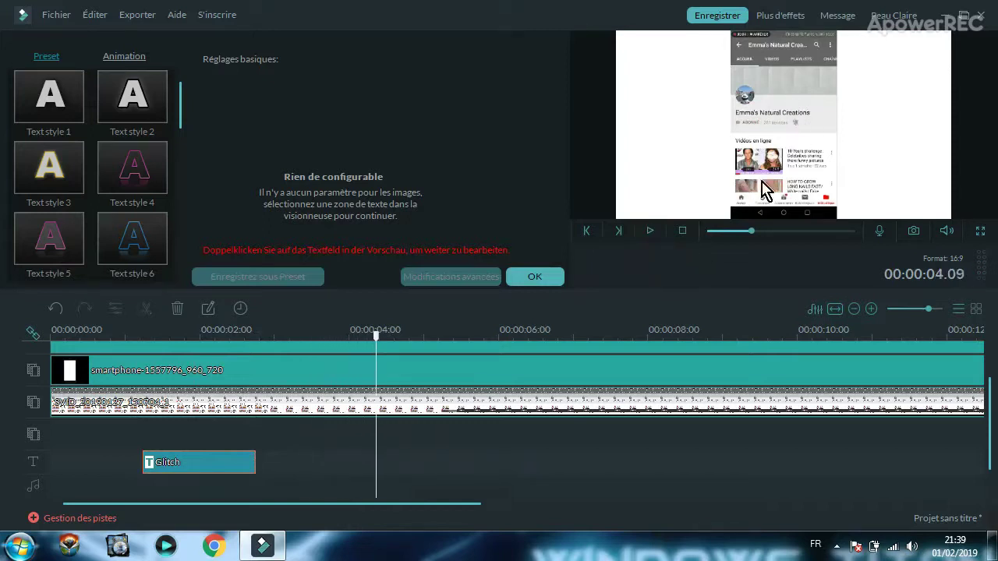
click(534, 278)
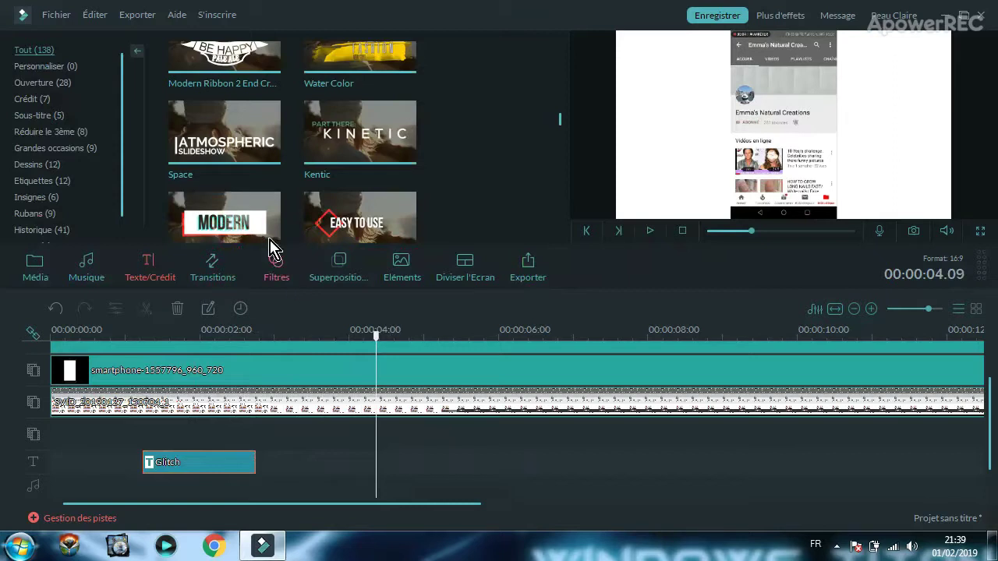
click(224, 224)
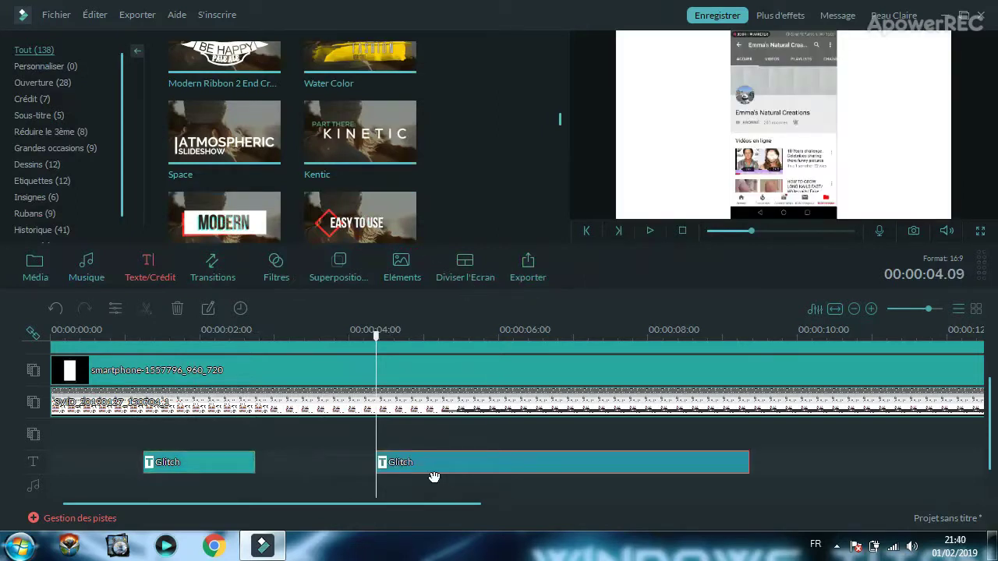
- Open the second Glitch title for advanced editing and delete its MODERN text plus the white and red rectangles
double_click(431, 463)
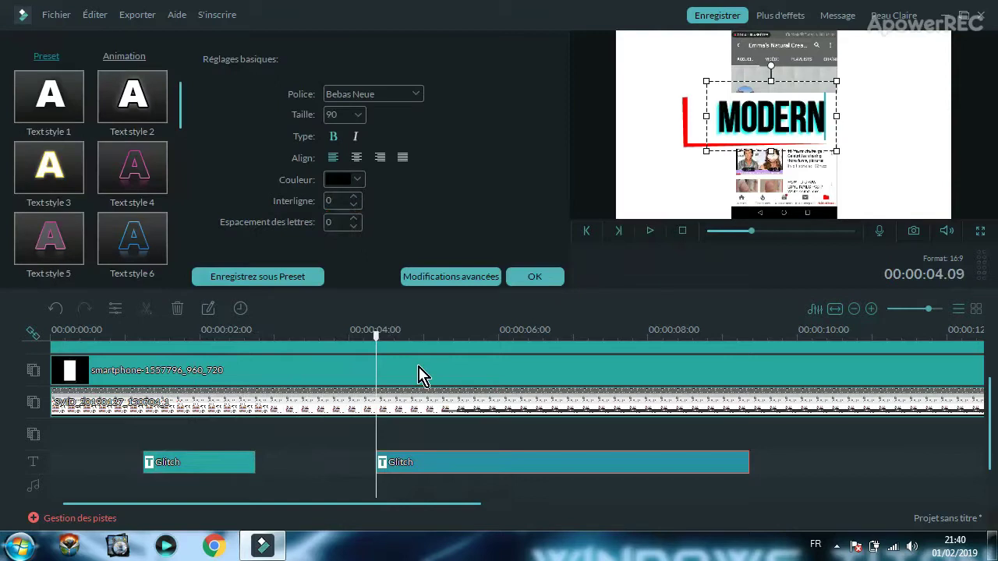
click(426, 280)
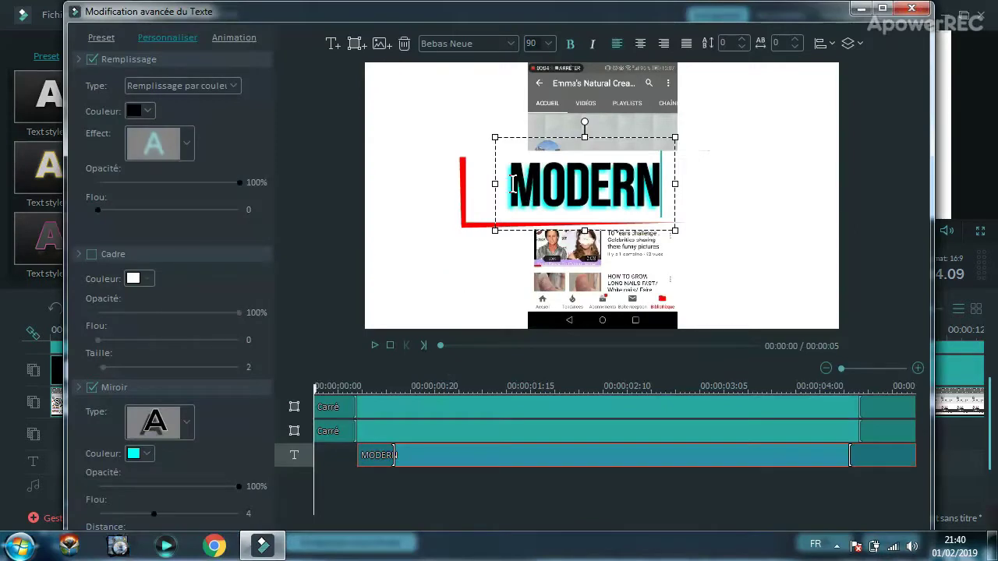
click(513, 184)
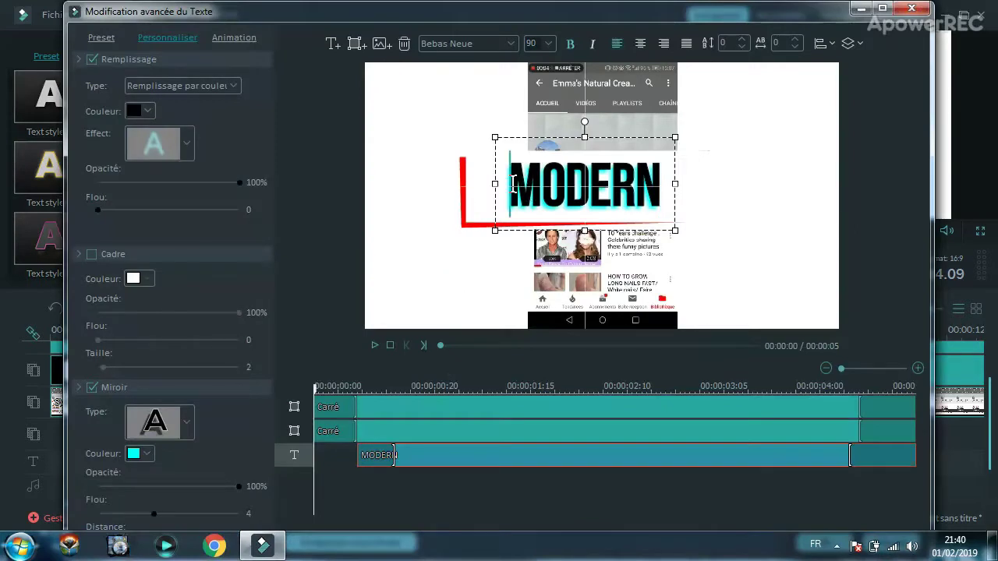
click(404, 53)
click(491, 187)
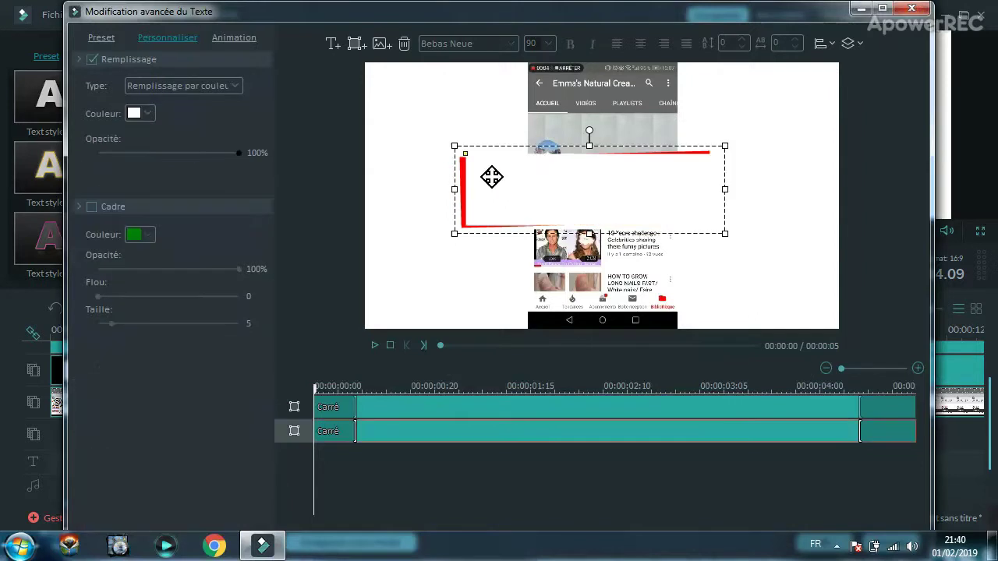
click(404, 45)
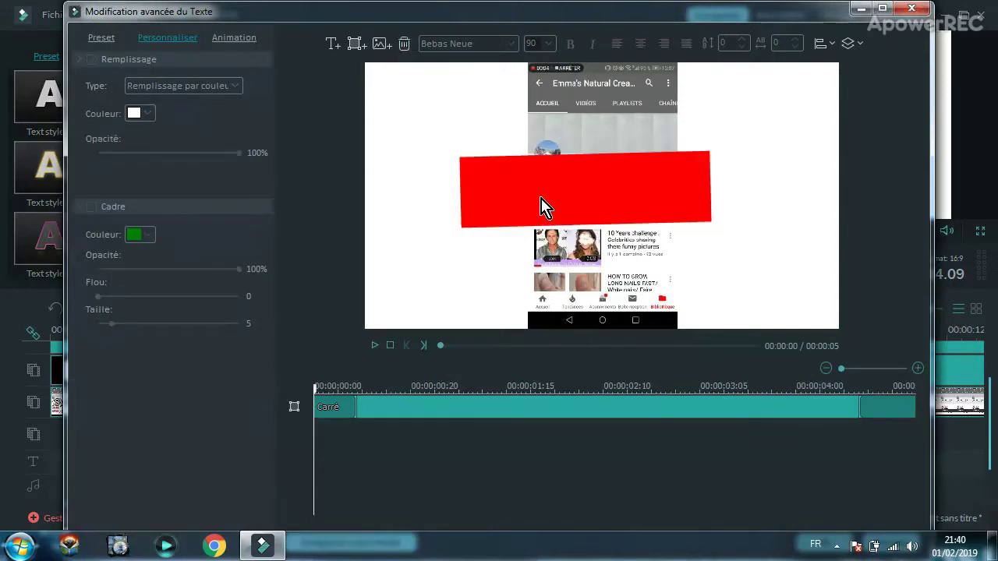
click(469, 173)
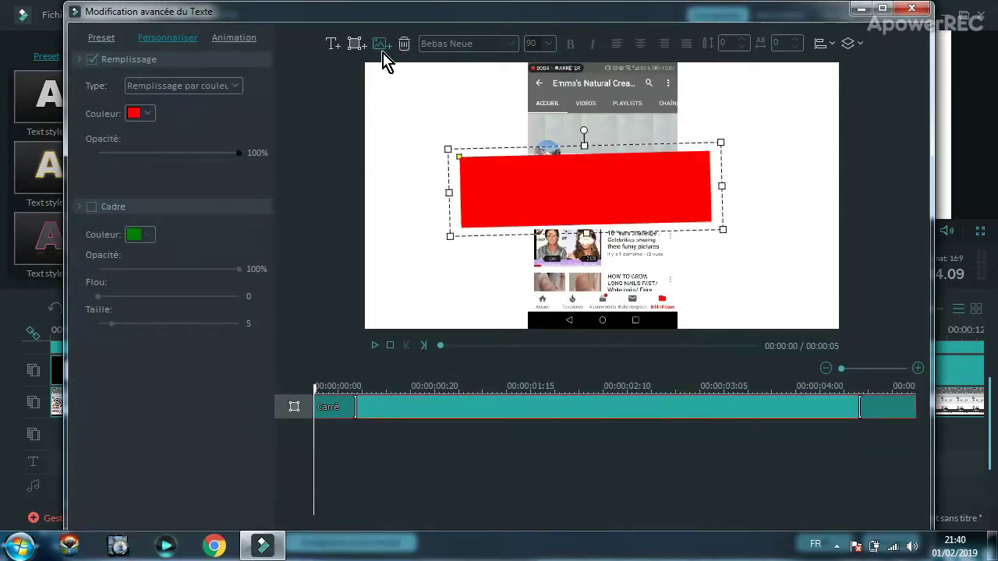
click(402, 45)
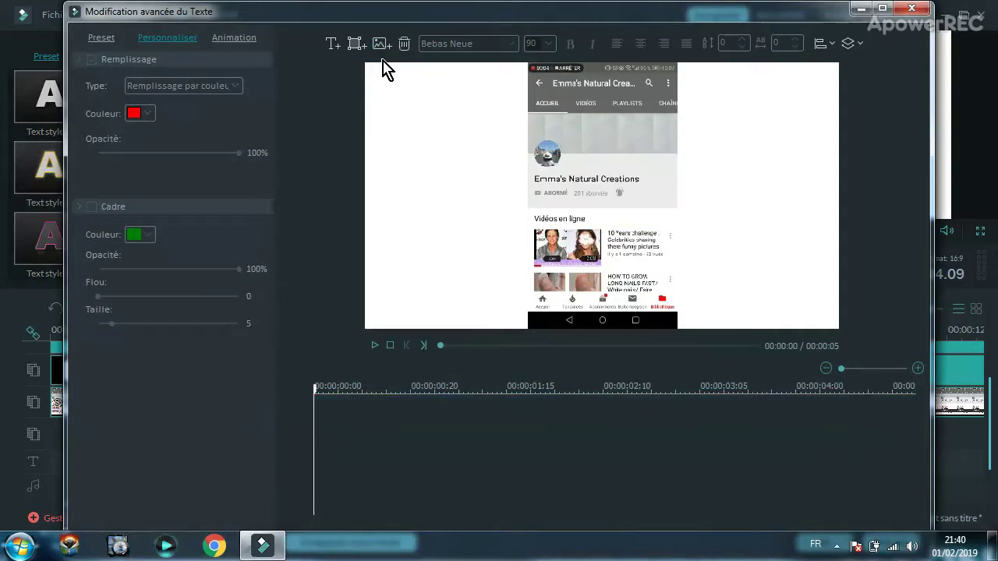
- Insert the image pointer-152868_960_720 into the emptied second title and move its index fingertip close to the bell icon
click(379, 46)
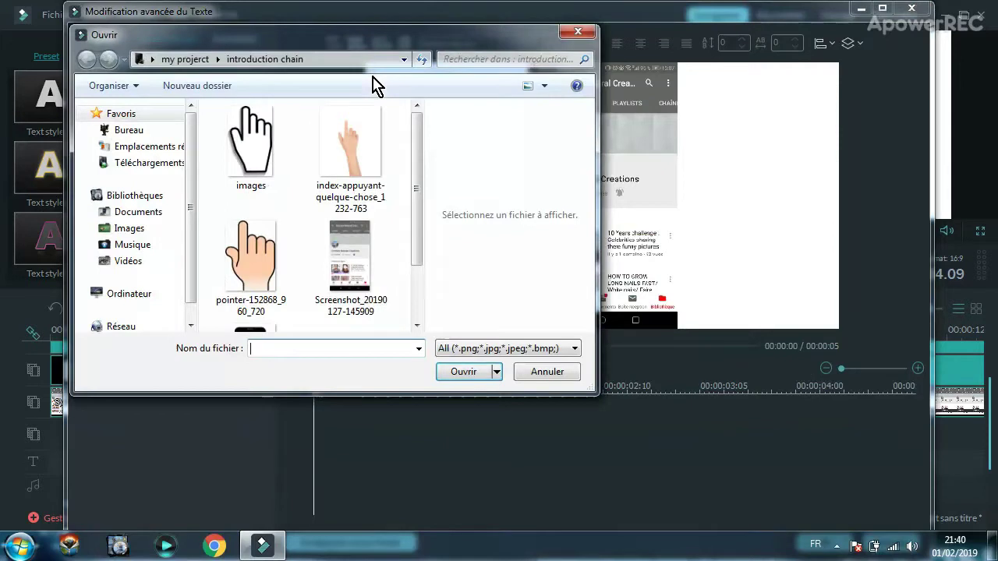
double_click(251, 257)
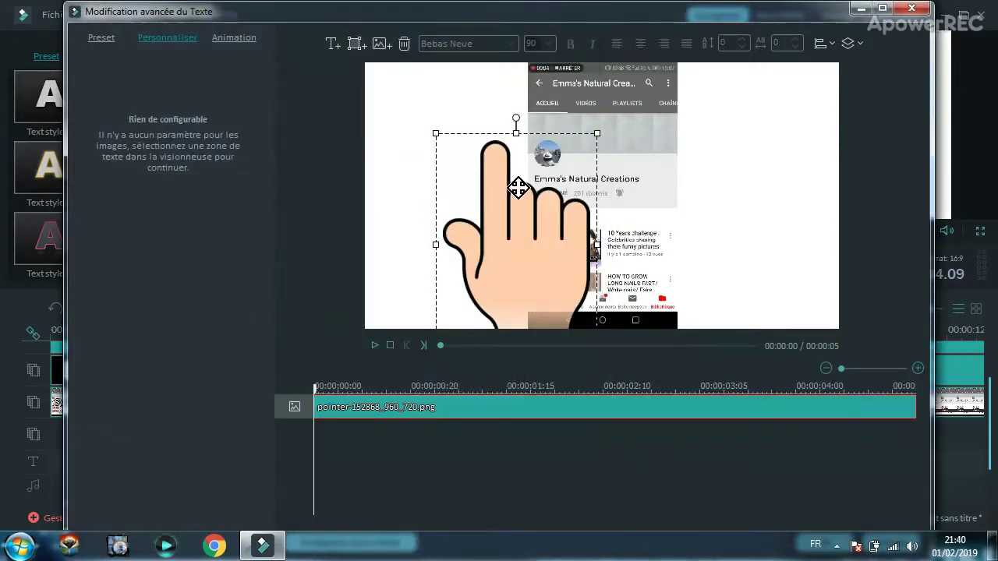
drag(519, 190, 624, 231)
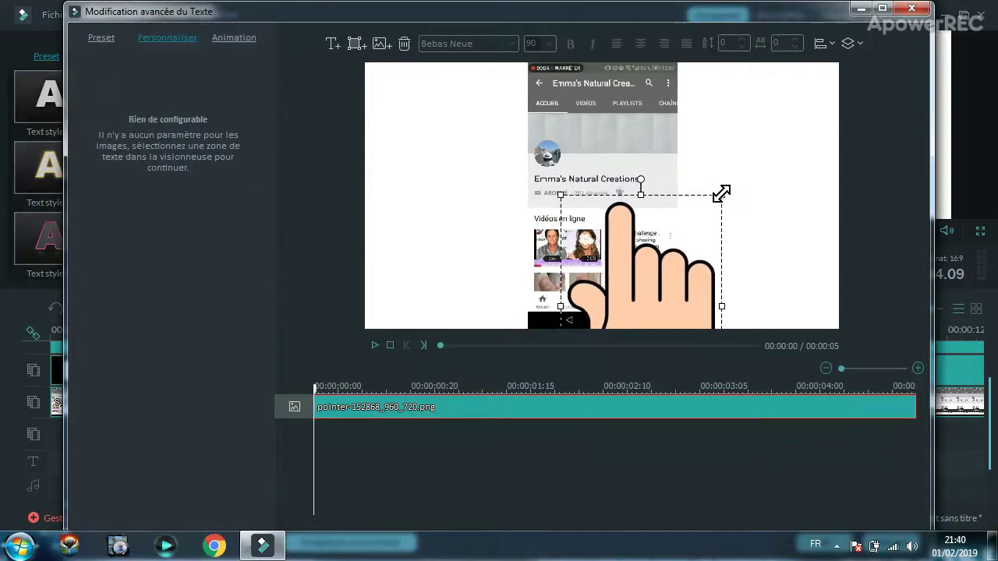
- Shrink the hand image slightly and place its index fingertip just below the bell icon on the phone screen
drag(721, 196, 703, 235)
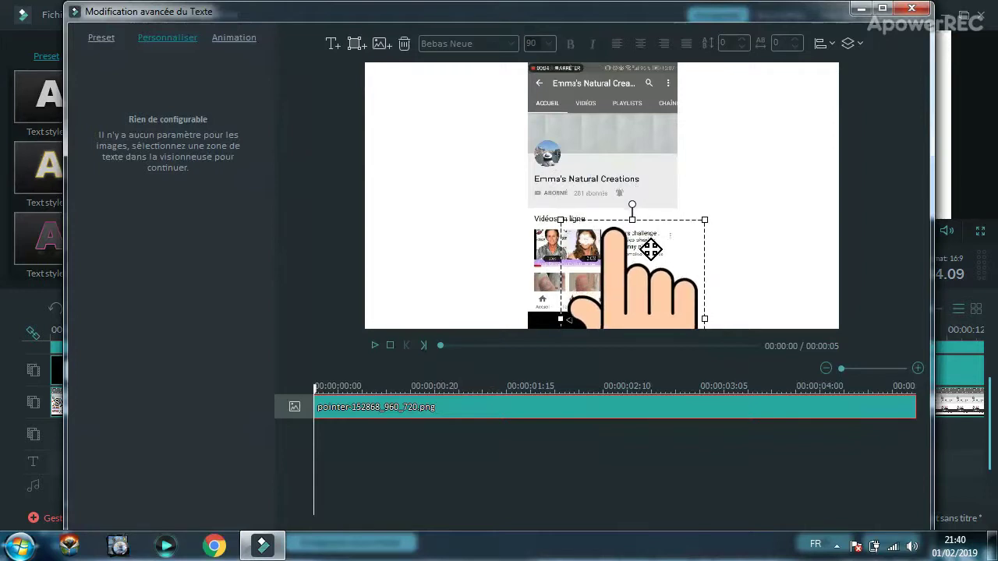
drag(648, 249, 657, 225)
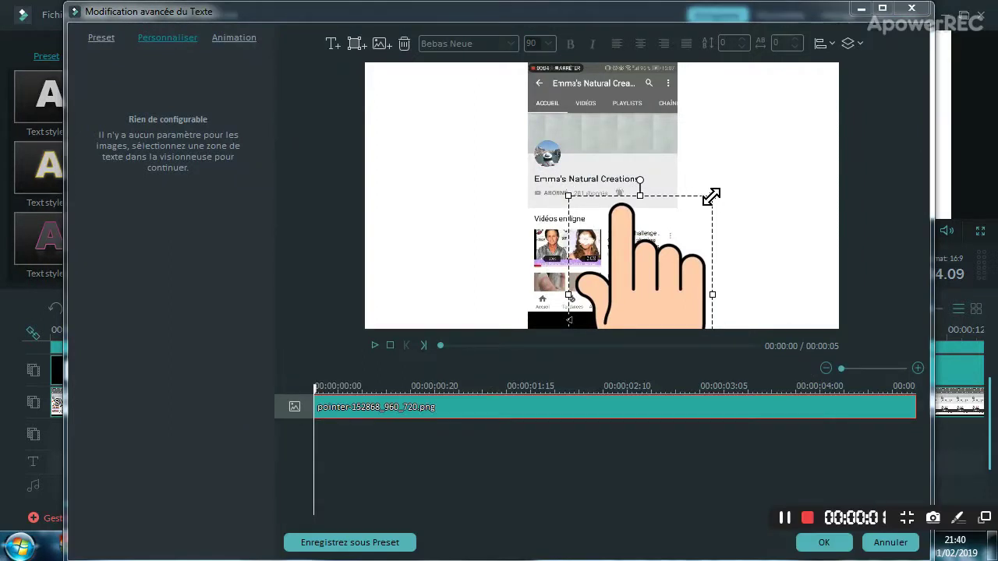
drag(711, 196, 708, 200)
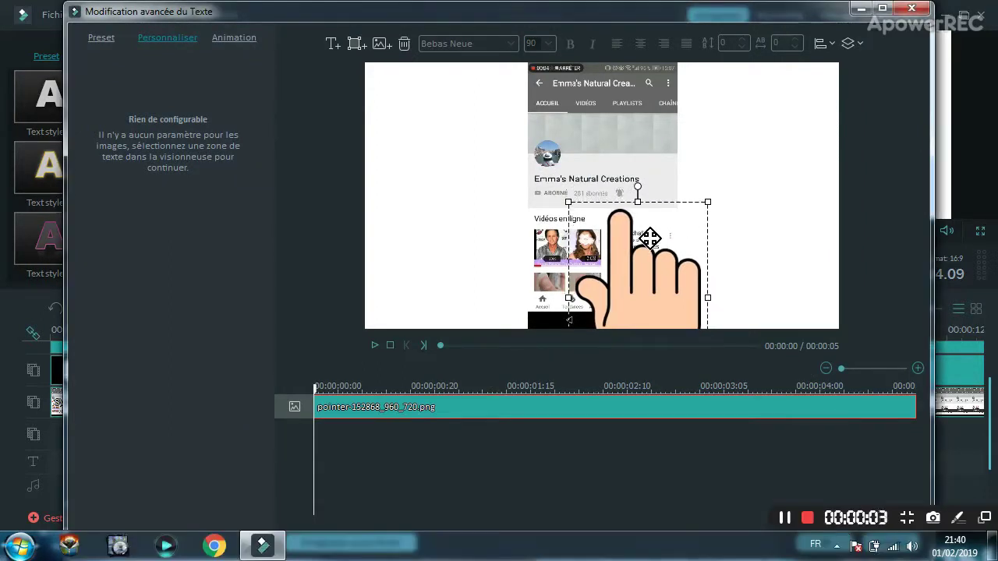
drag(651, 232, 652, 232)
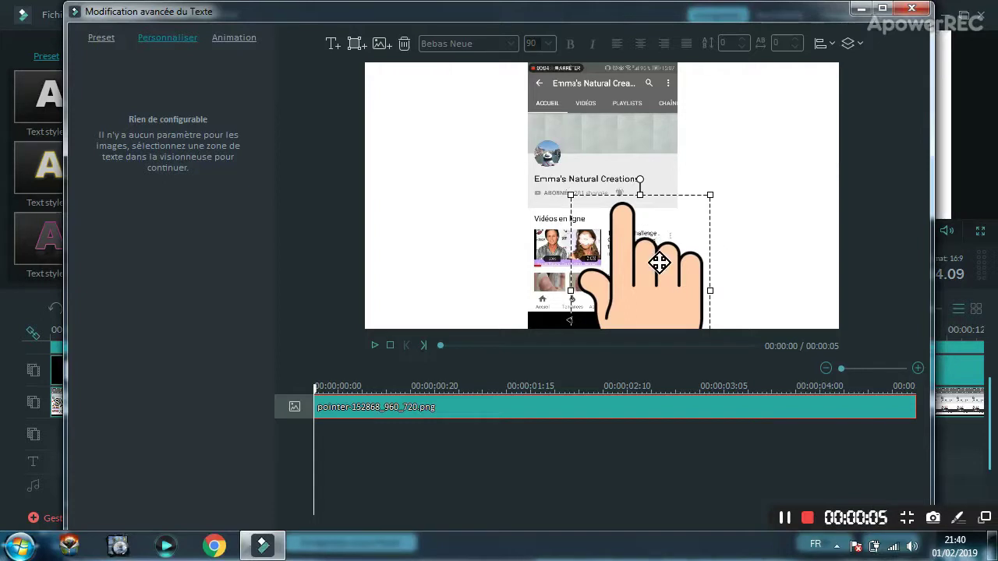
click(776, 273)
drag(655, 240, 654, 240)
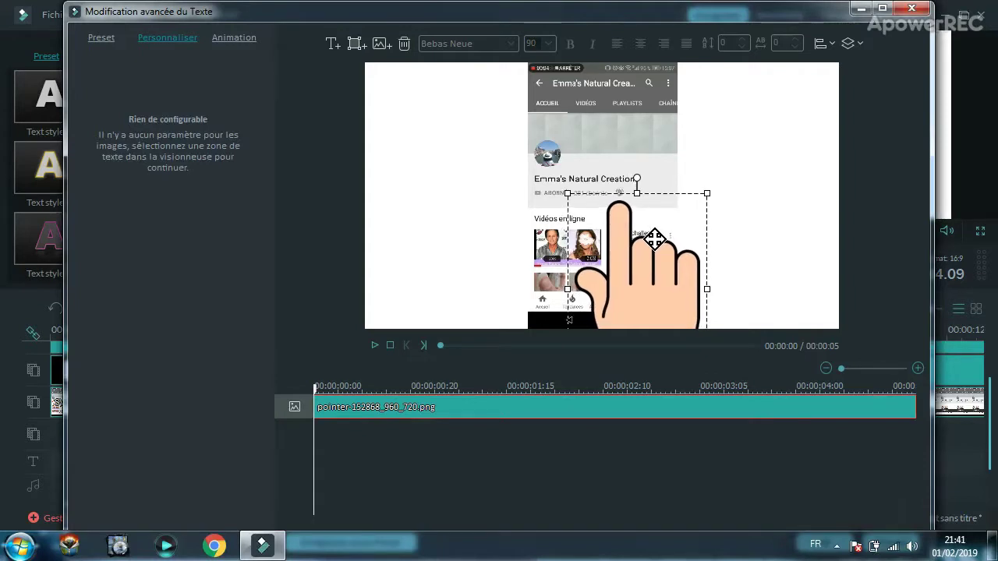
- Check that the hand image uses the Up Dir Insert animation and apply the advanced title edits
click(763, 242)
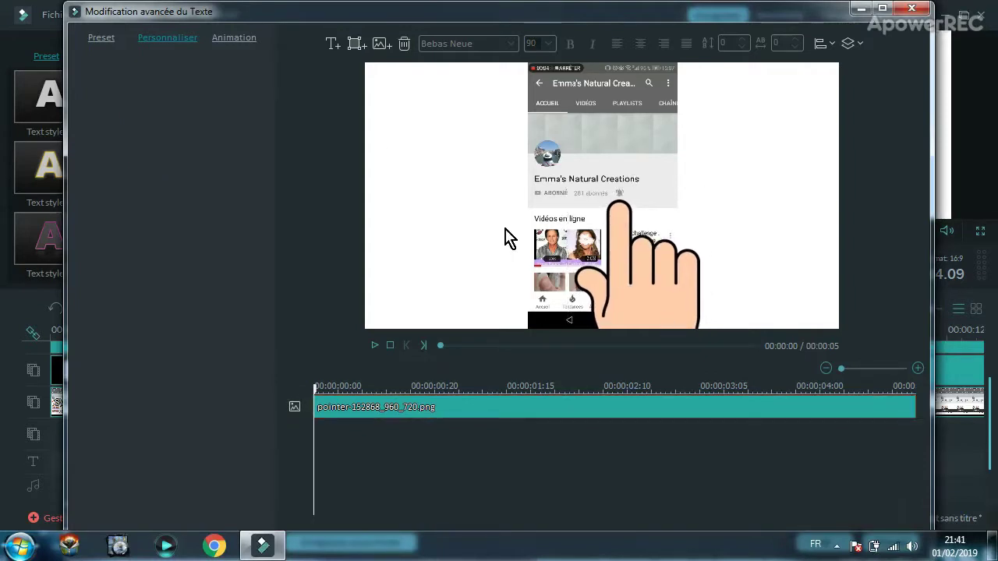
click(233, 39)
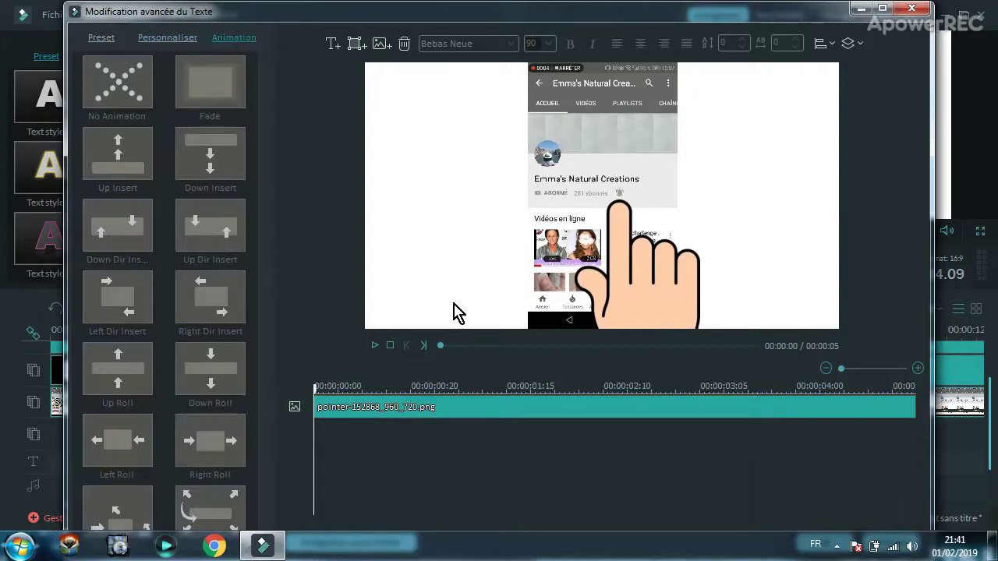
click(634, 262)
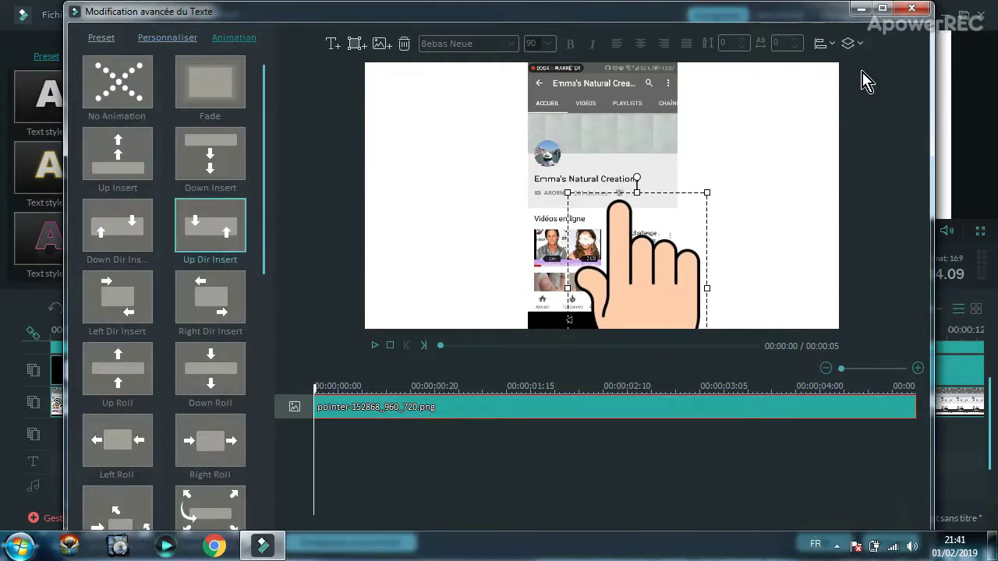
click(882, 8)
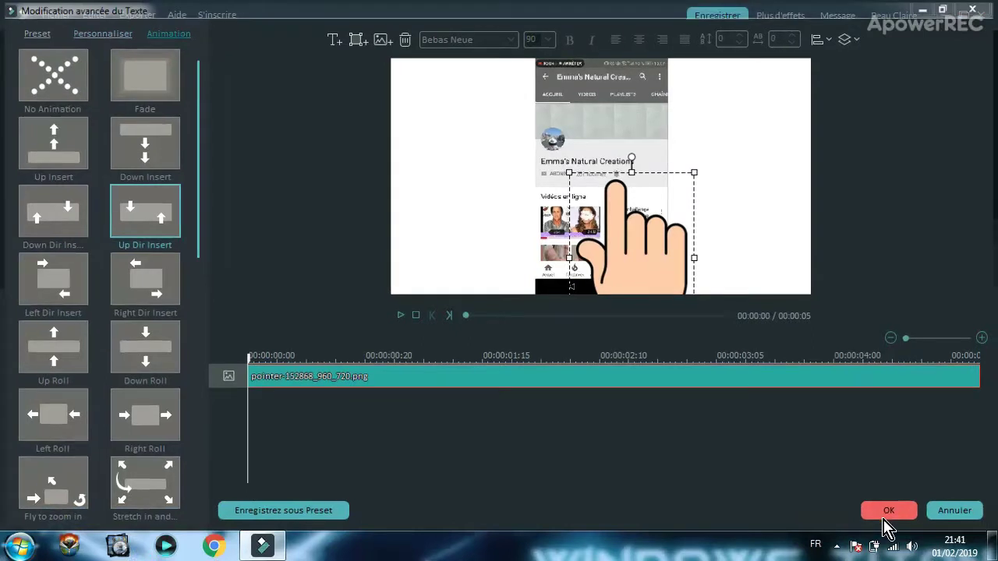
click(887, 518)
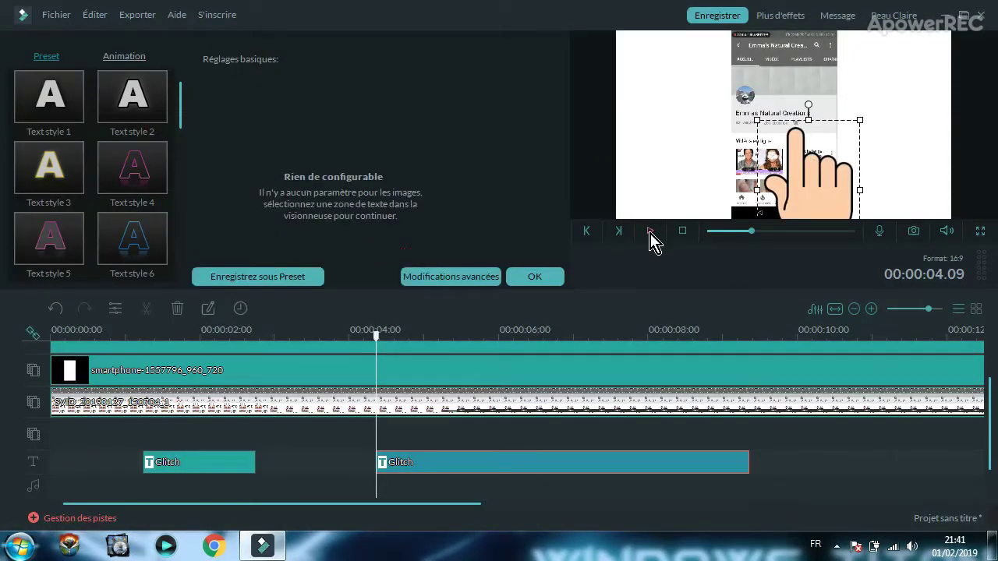
- Preview the second Glitch title and move it earlier on the timeline to start at 00:00:04.06
click(359, 334)
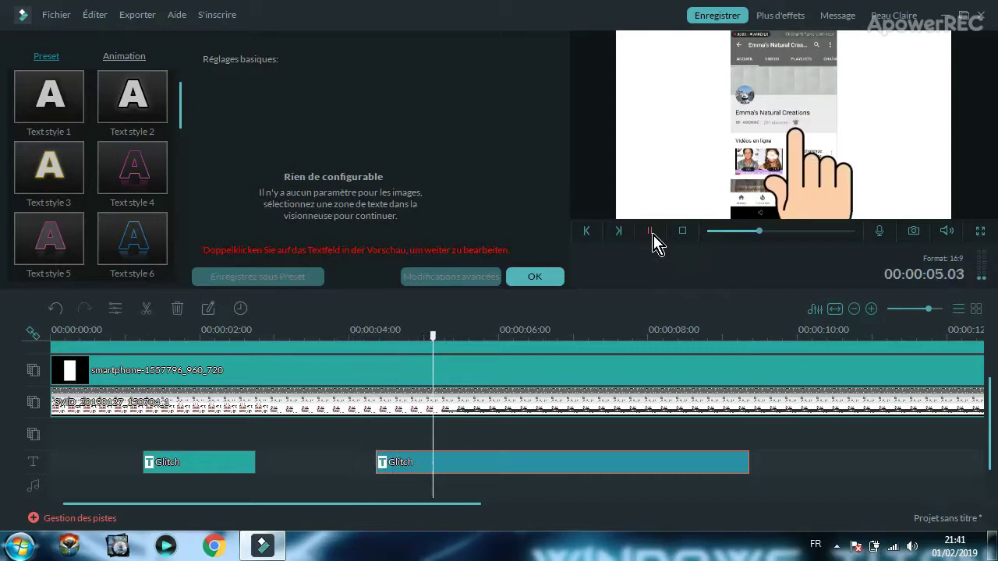
click(652, 241)
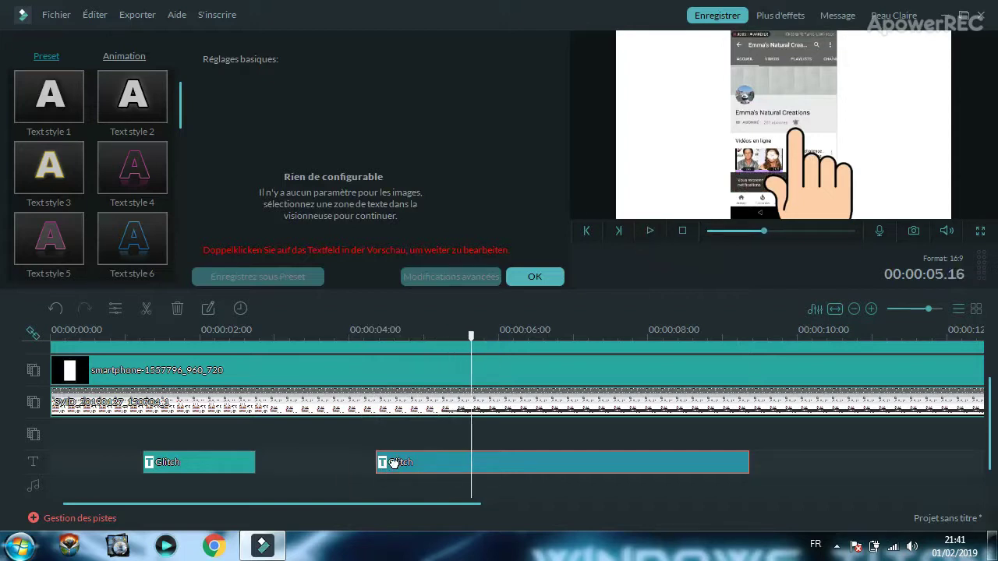
drag(394, 463, 387, 465)
click(366, 336)
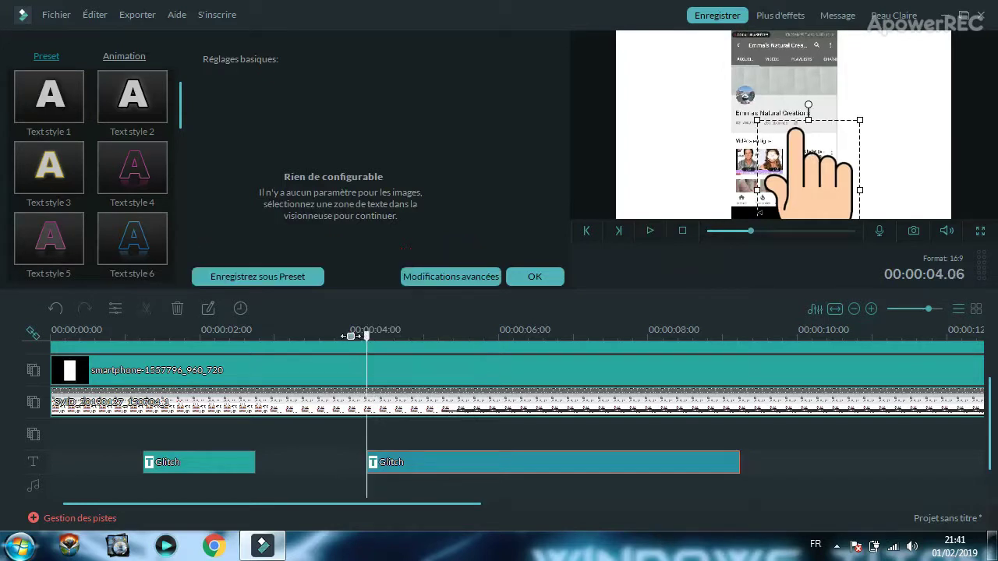
- Replay from just before the second Glitch title and shift it to start at 00:00:04.01
click(349, 336)
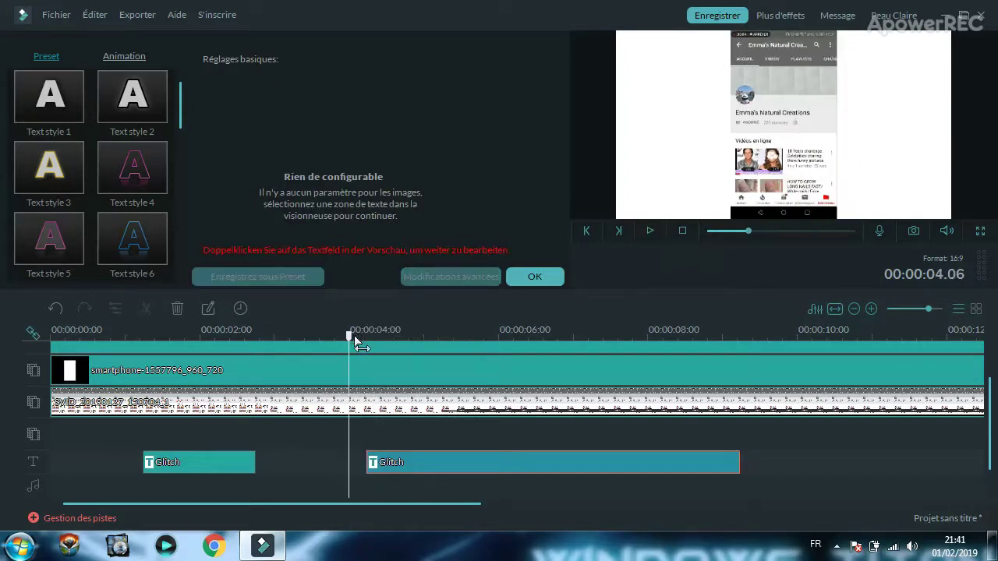
click(651, 231)
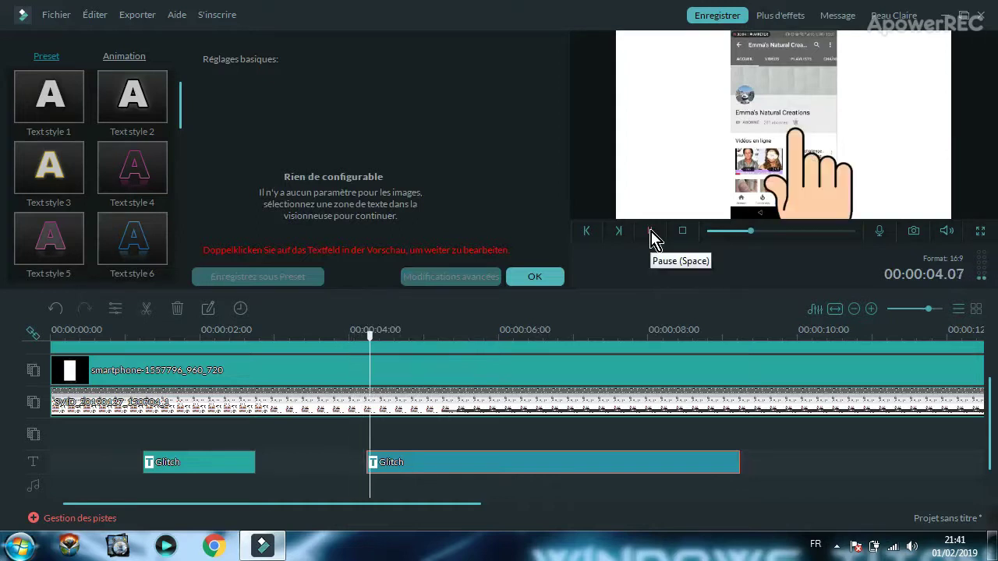
click(652, 232)
drag(393, 465, 376, 466)
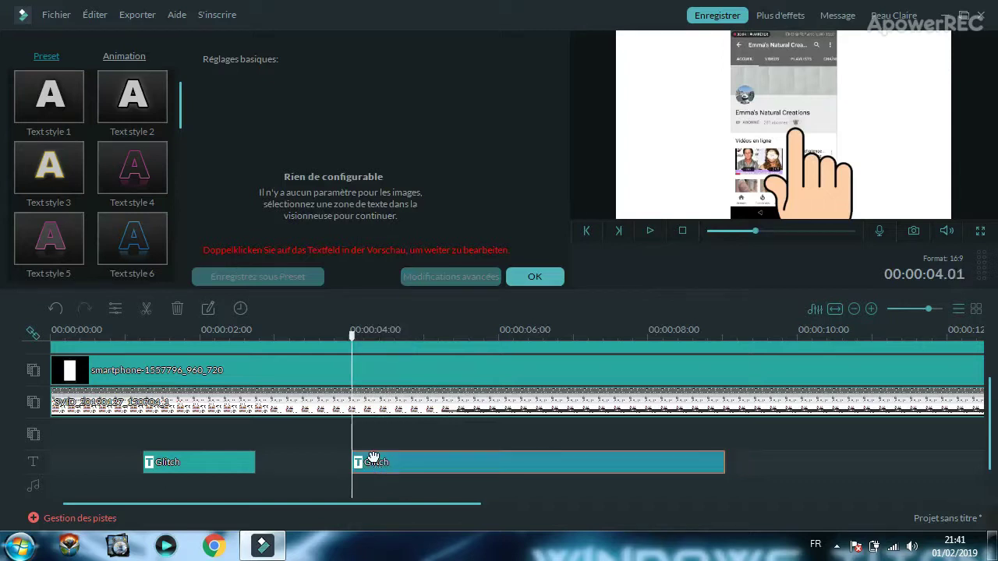
- Play on to 00:00:05.08, trim the second Glitch title's end to that time and close the title editing
click(338, 334)
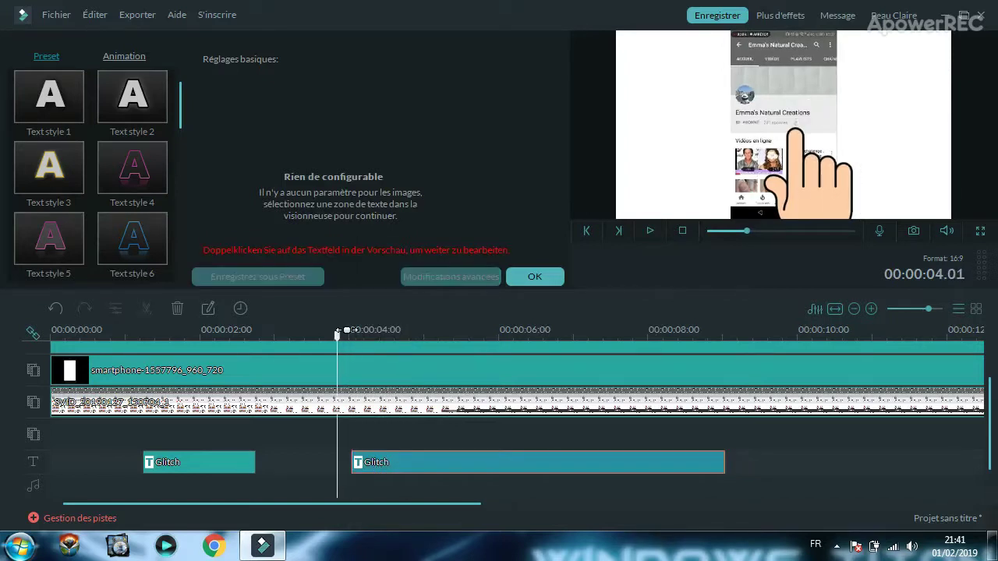
click(653, 234)
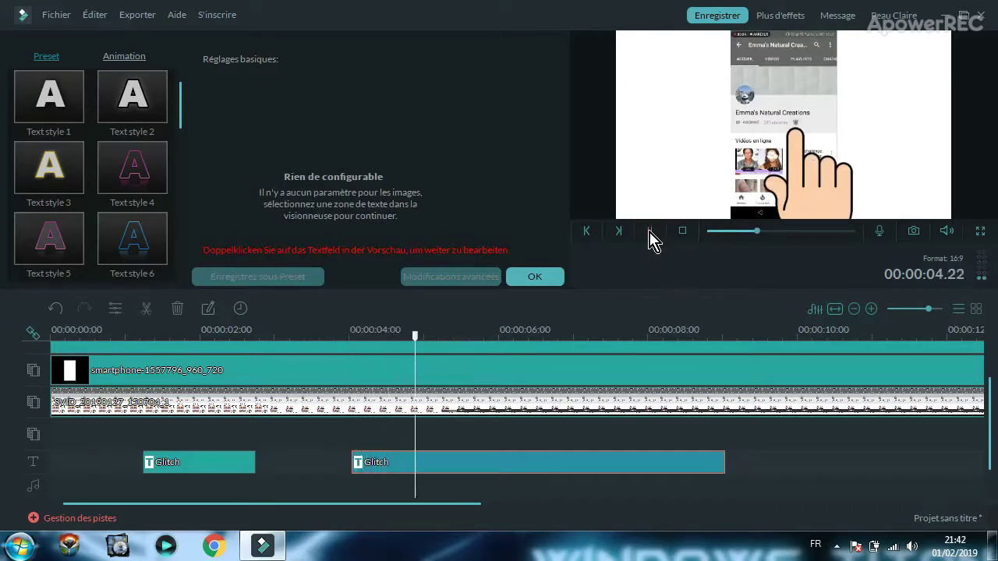
click(652, 234)
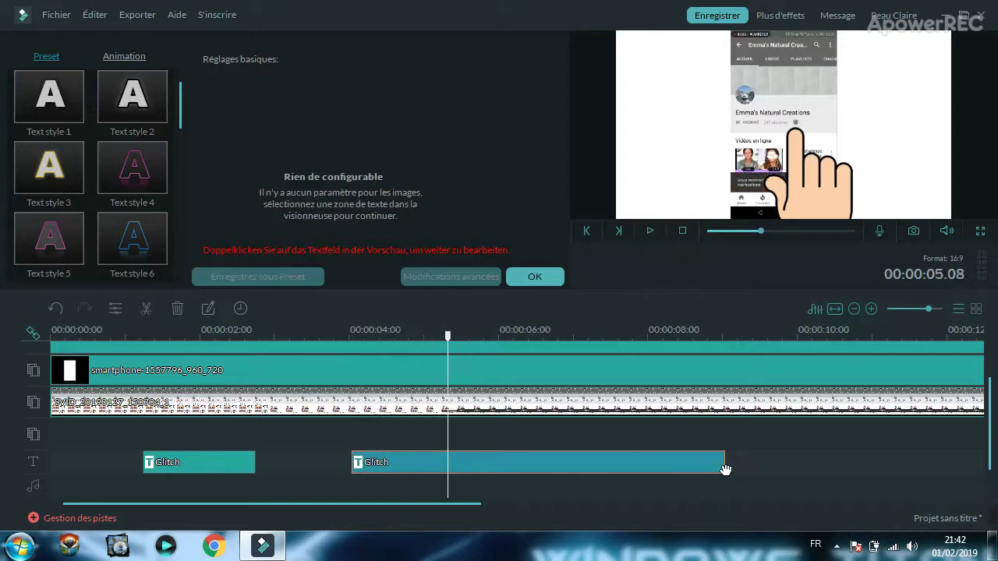
drag(723, 464, 447, 477)
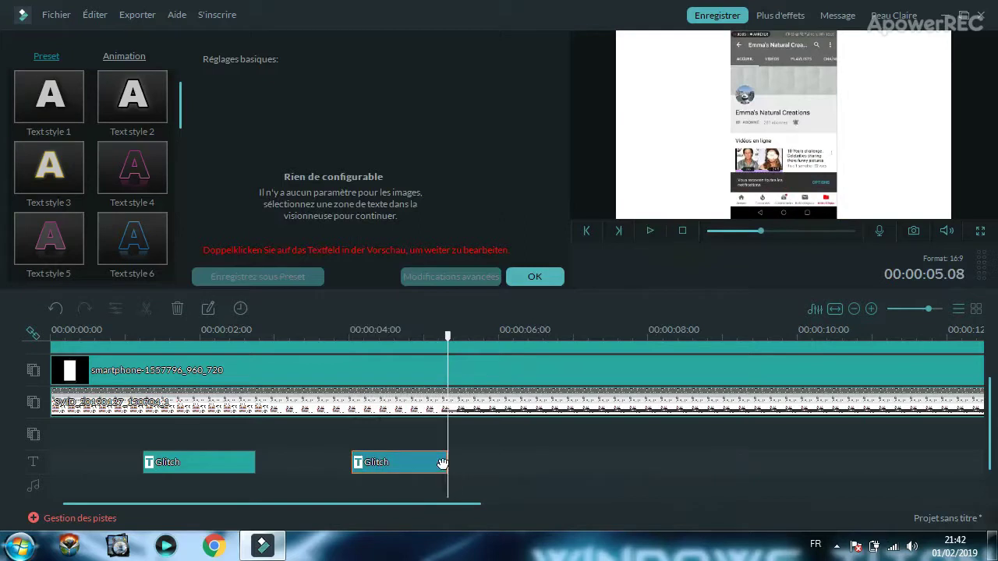
click(426, 487)
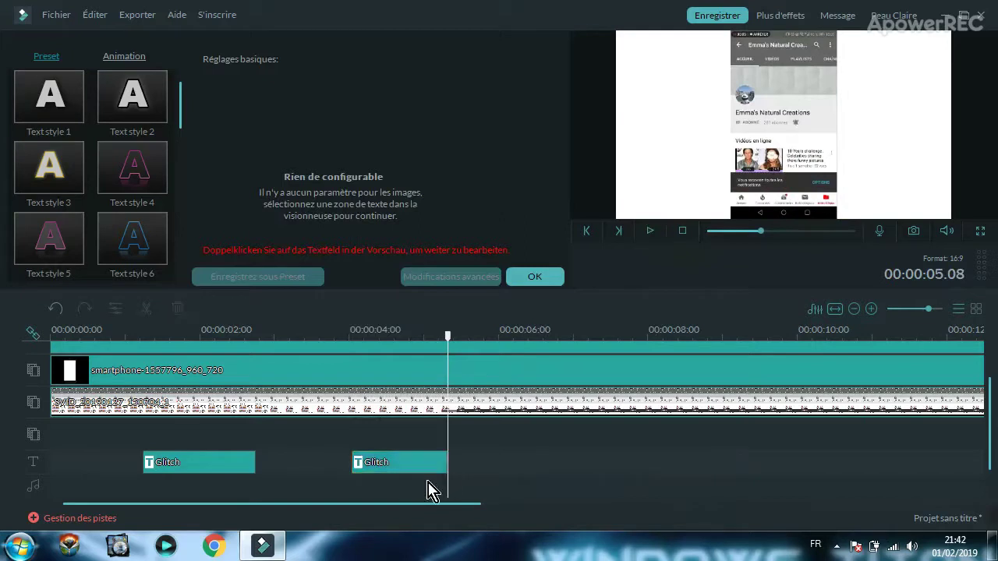
click(530, 278)
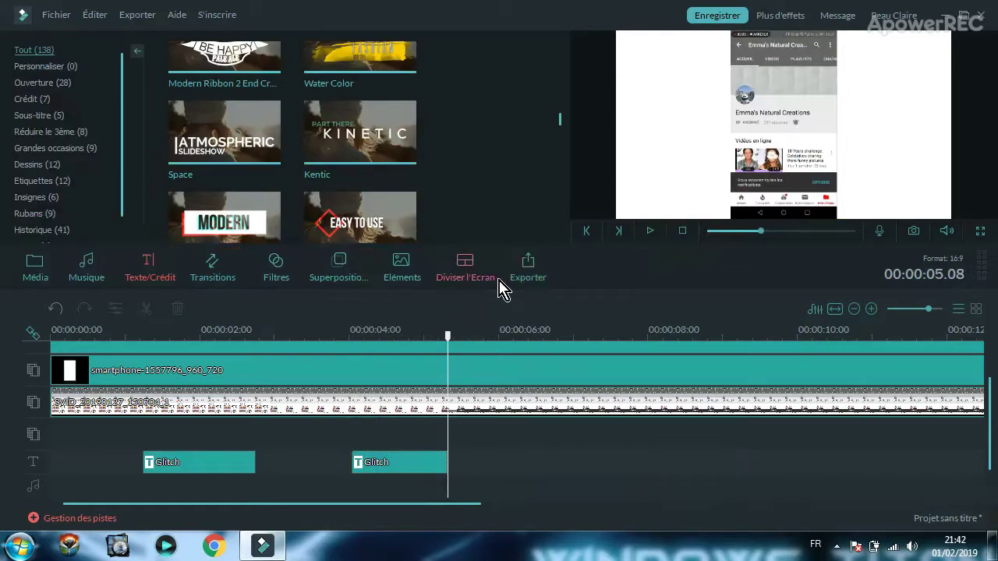
- Add a third Glitch title at 00:00:05.08 and shift it to start at 00:00:05.12
mouse_move(226, 234)
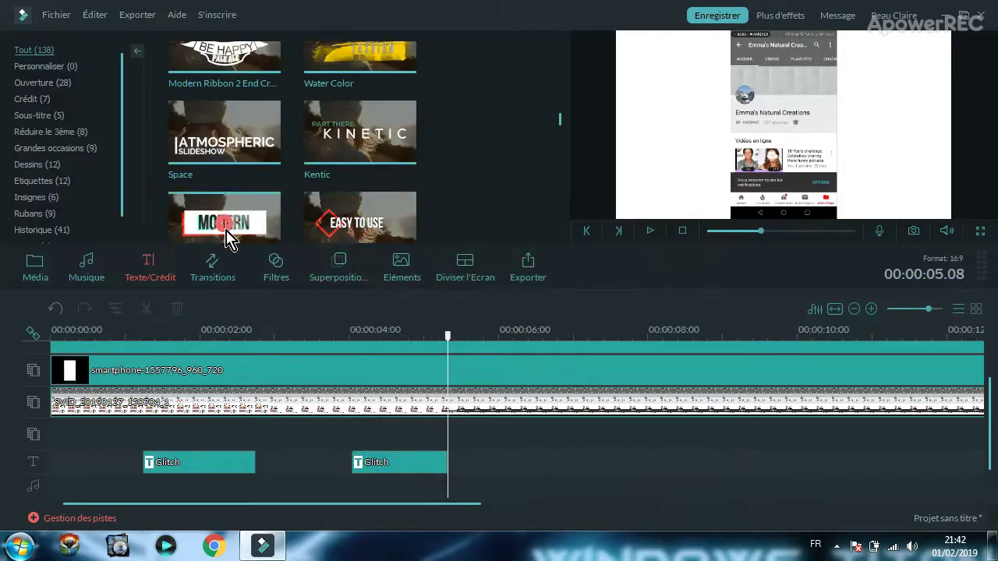
click(226, 234)
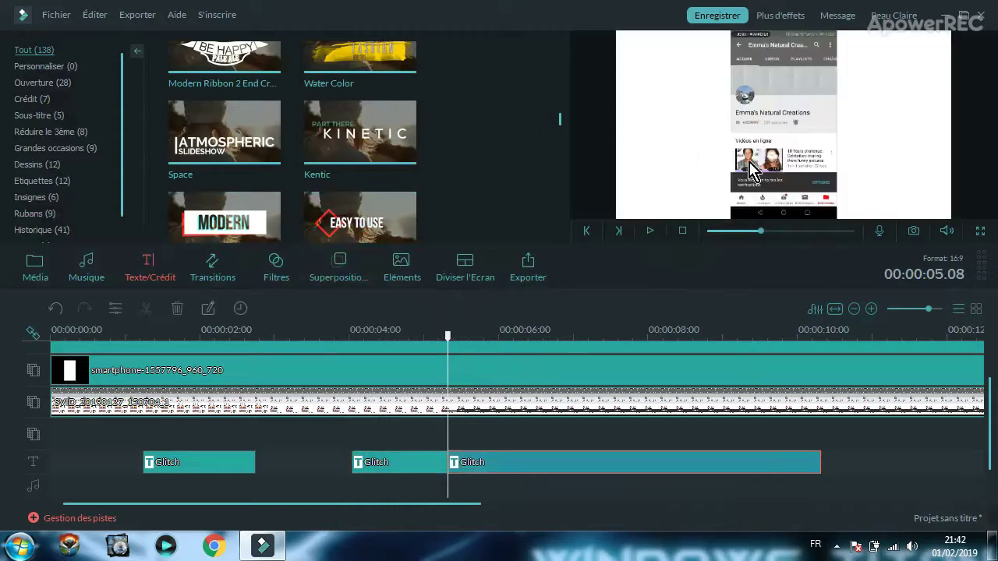
scroll(651, 373, down, 1)
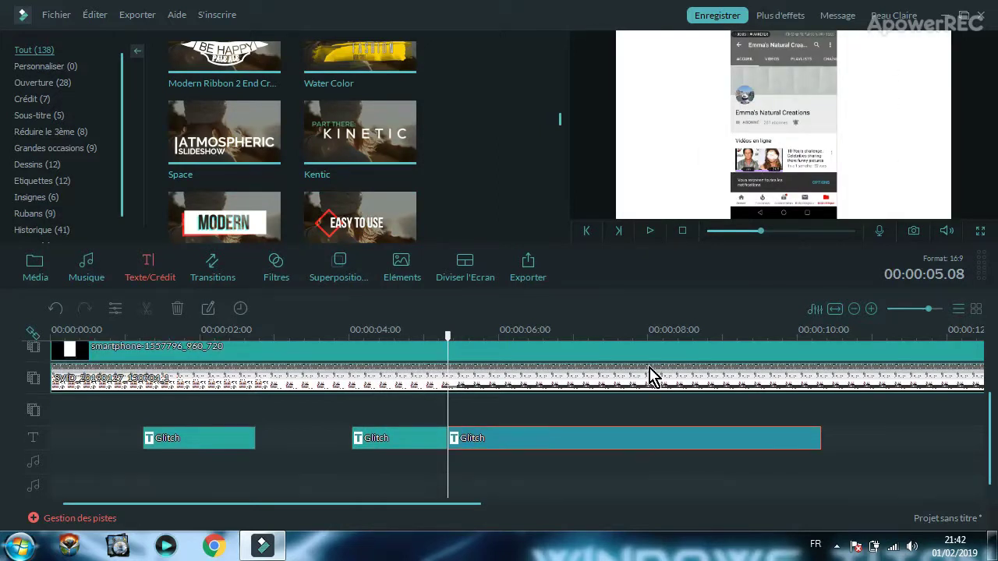
mouse_move(498, 438)
mouse_down()
mouse_move(501, 461)
mouse_move(523, 447)
mouse_move(508, 453)
mouse_up()
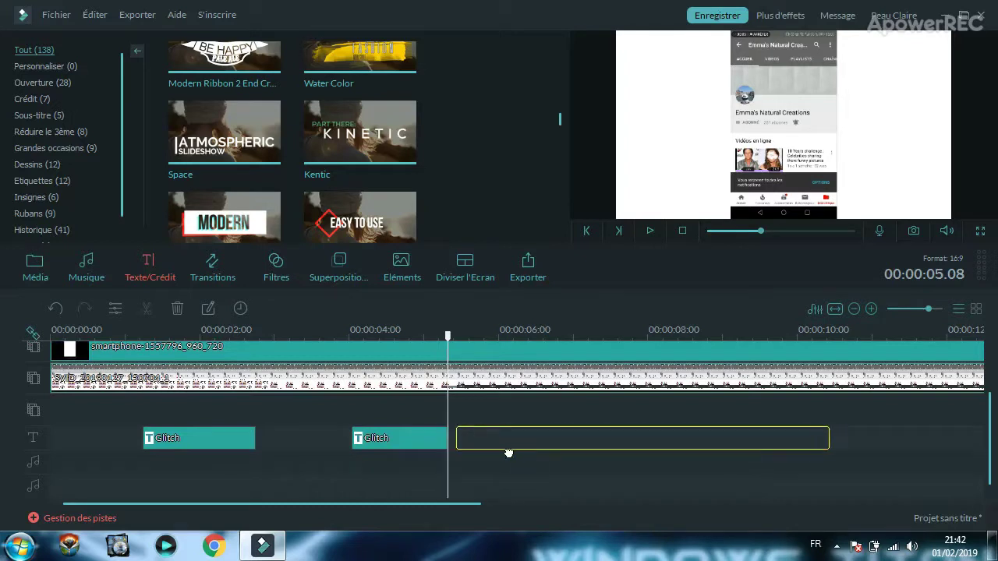
drag(409, 456, 408, 456)
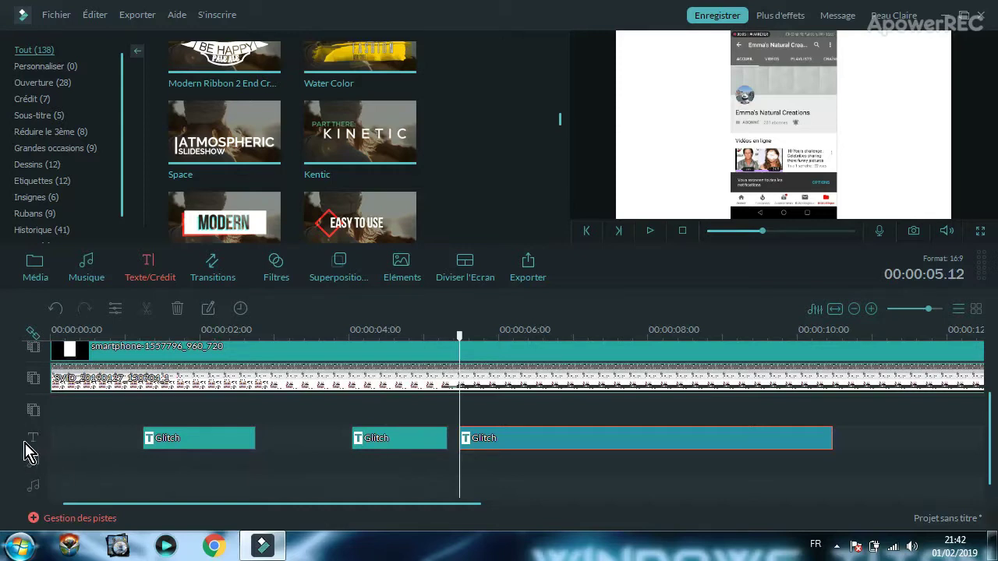
- Set the number of text tracks to 2 and move the third Glitch title to the second text track, starting at 00:00:04.21
click(33, 518)
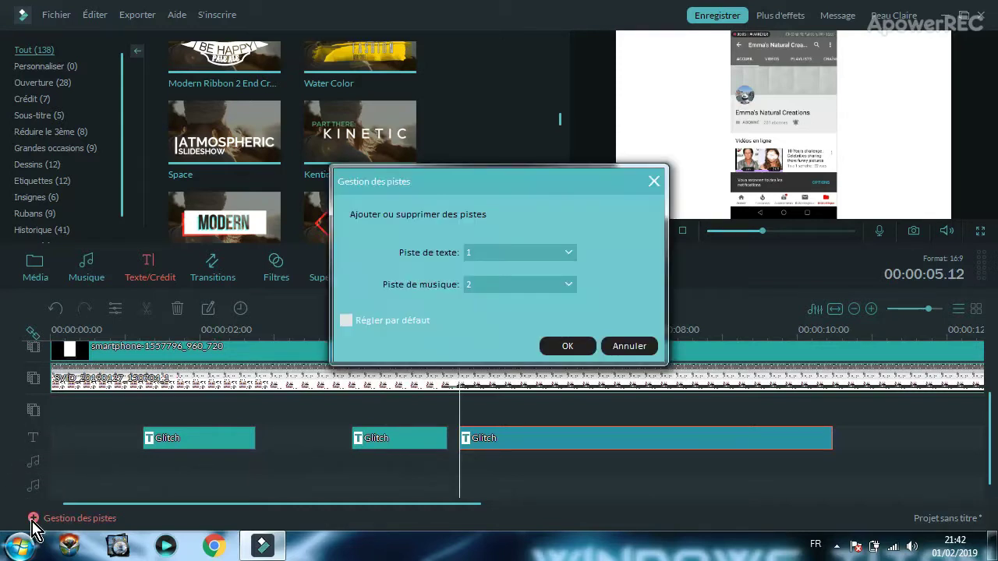
click(567, 257)
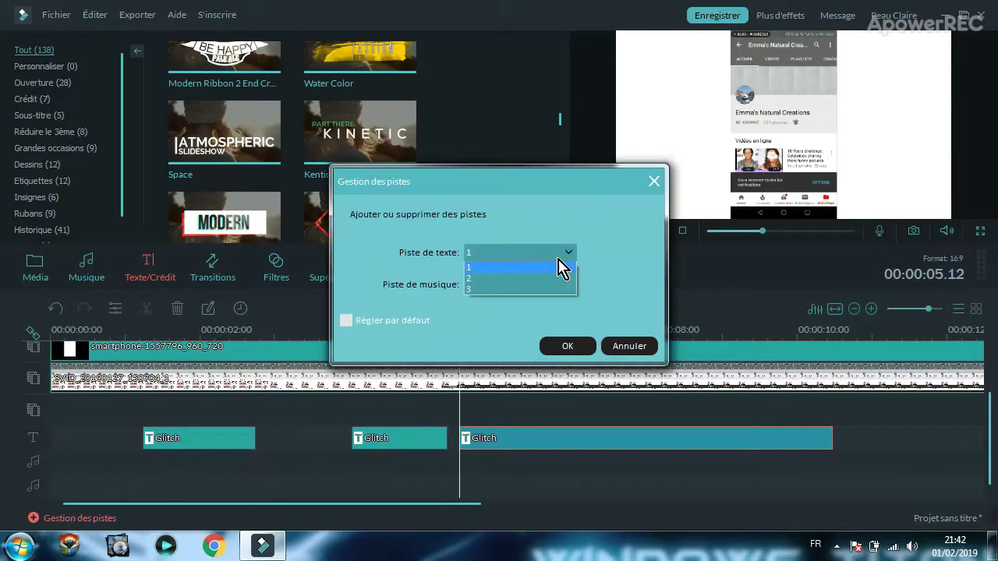
click(474, 285)
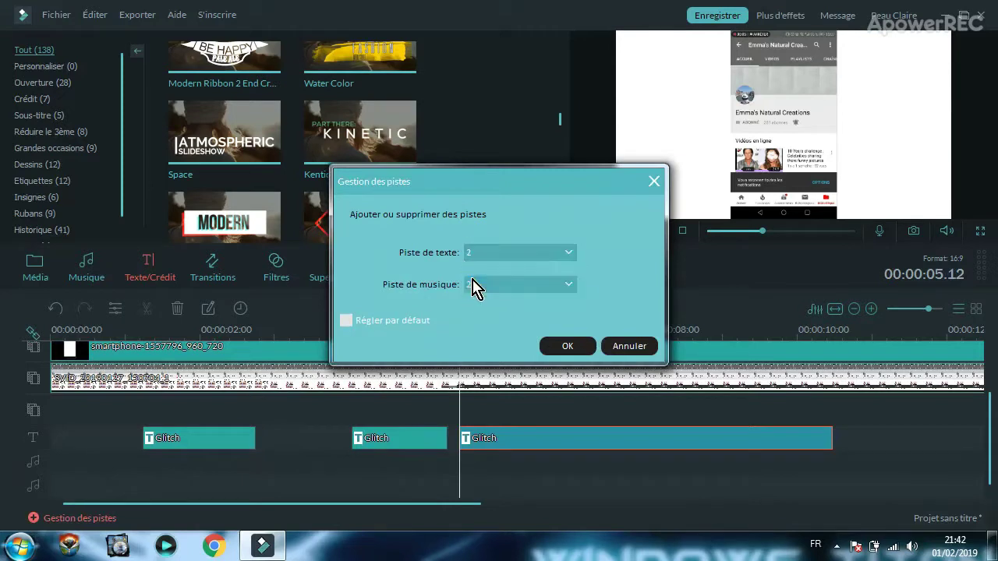
click(566, 348)
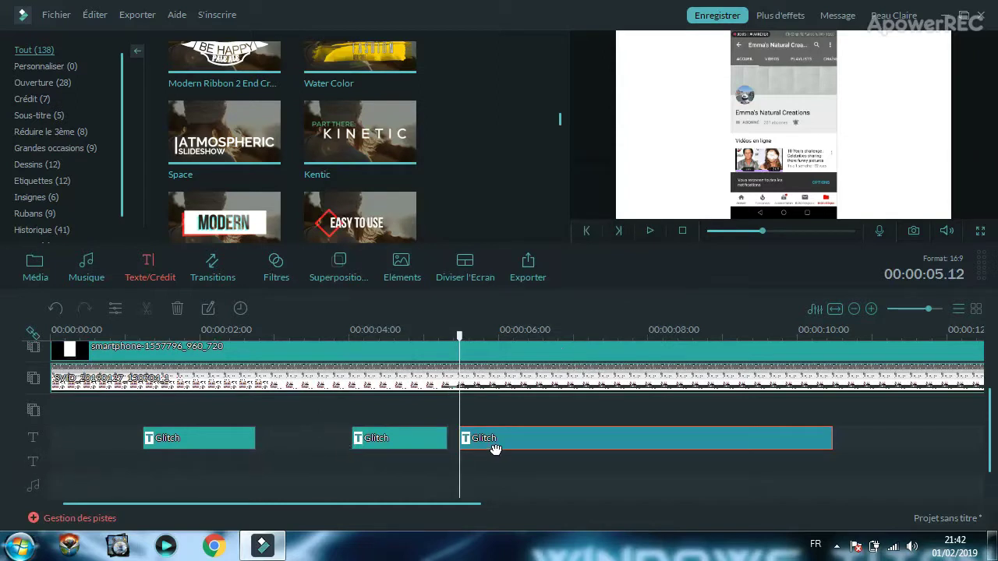
drag(551, 437, 527, 465)
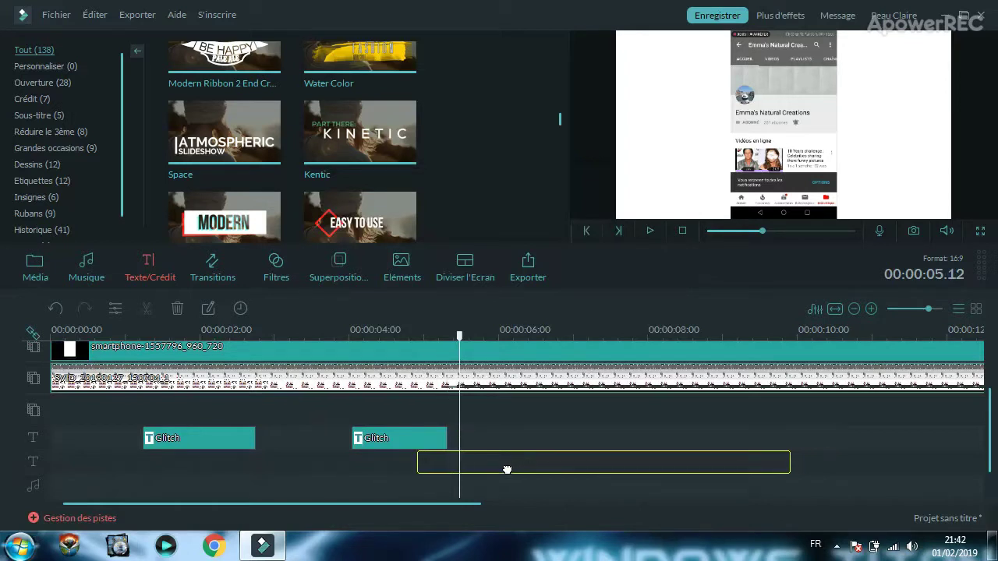
drag(500, 471, 502, 472)
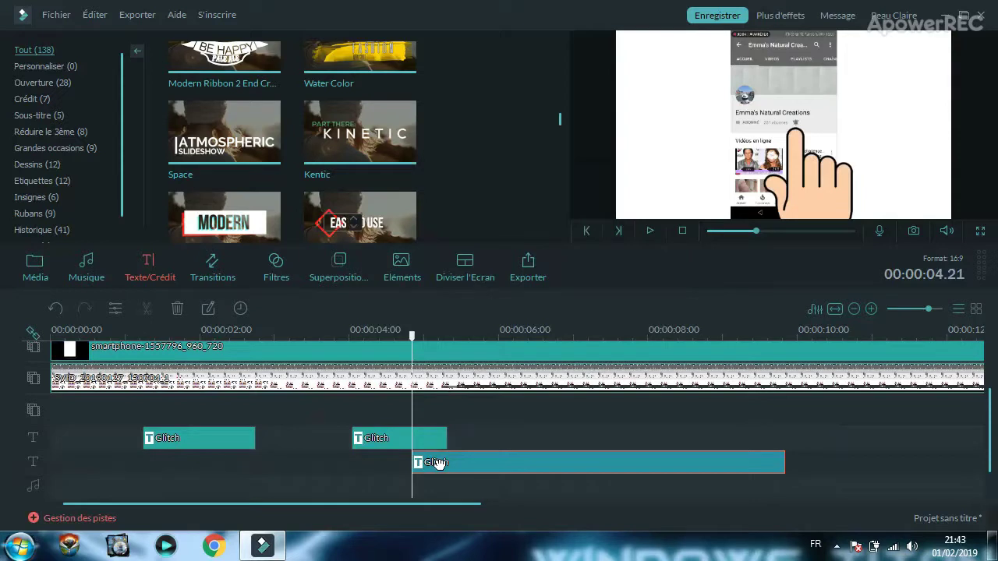
- Open the third Glitch title for advanced editing and delete its MODERN text plus the white and red rectangles
double_click(437, 463)
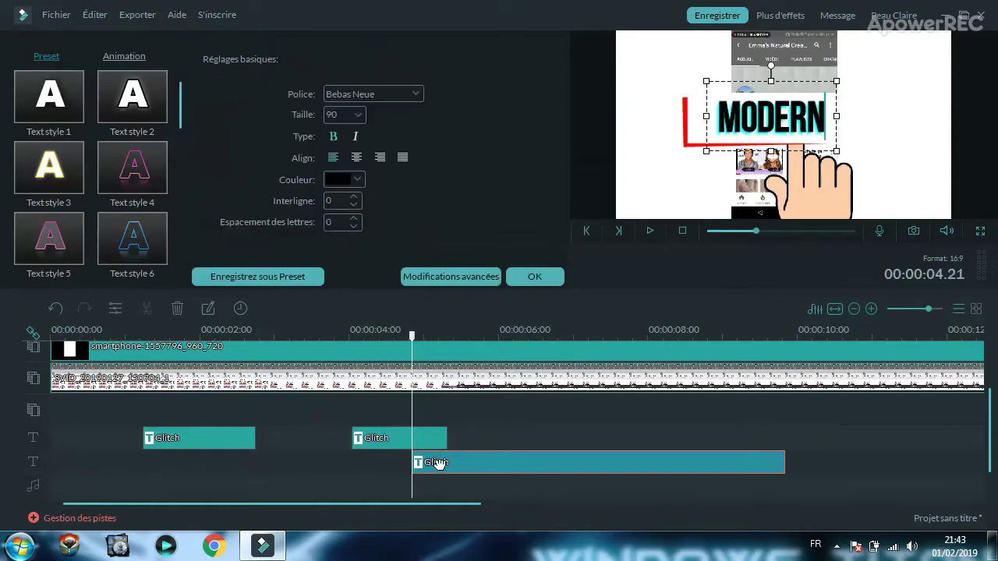
click(450, 279)
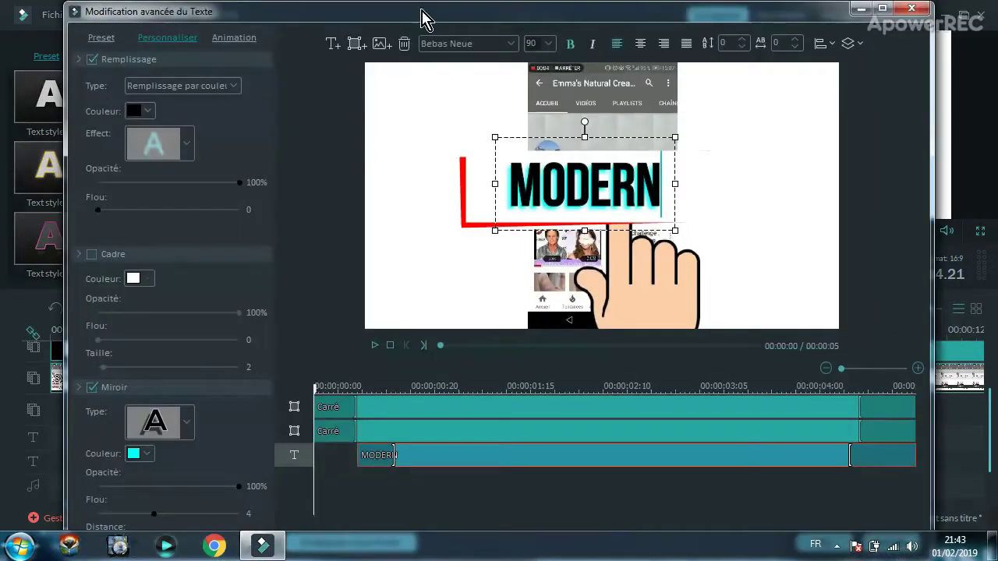
click(405, 44)
click(530, 161)
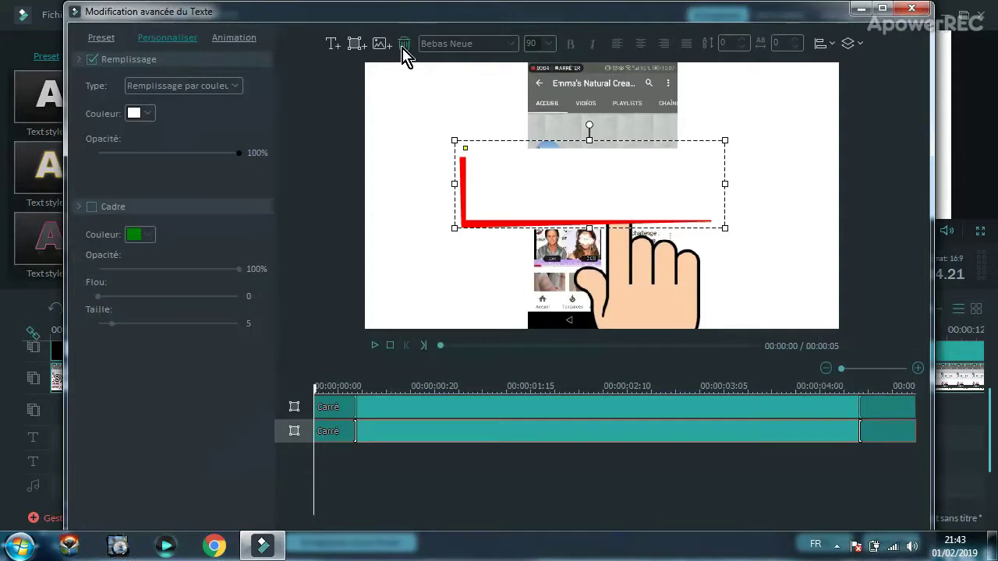
click(403, 44)
click(521, 167)
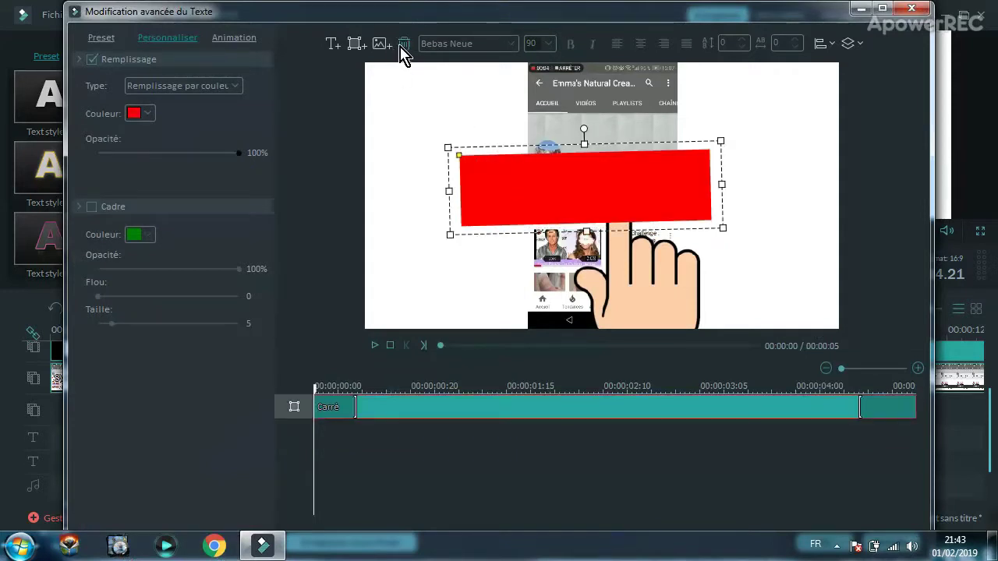
click(404, 44)
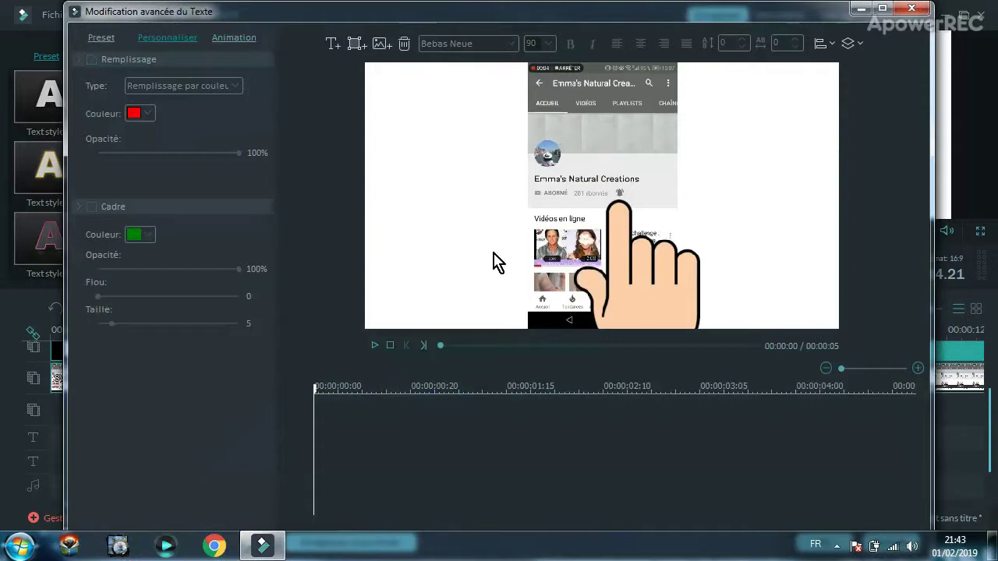
- Insert the bell image 60977 from the desktop folder my projerct into the third Glitch title
click(381, 45)
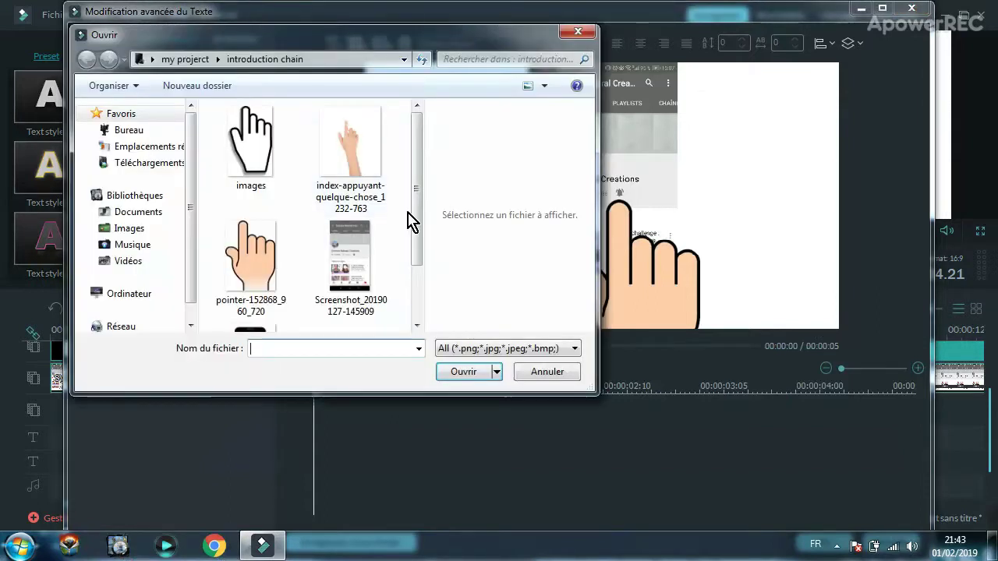
scroll(413, 302, down, 3)
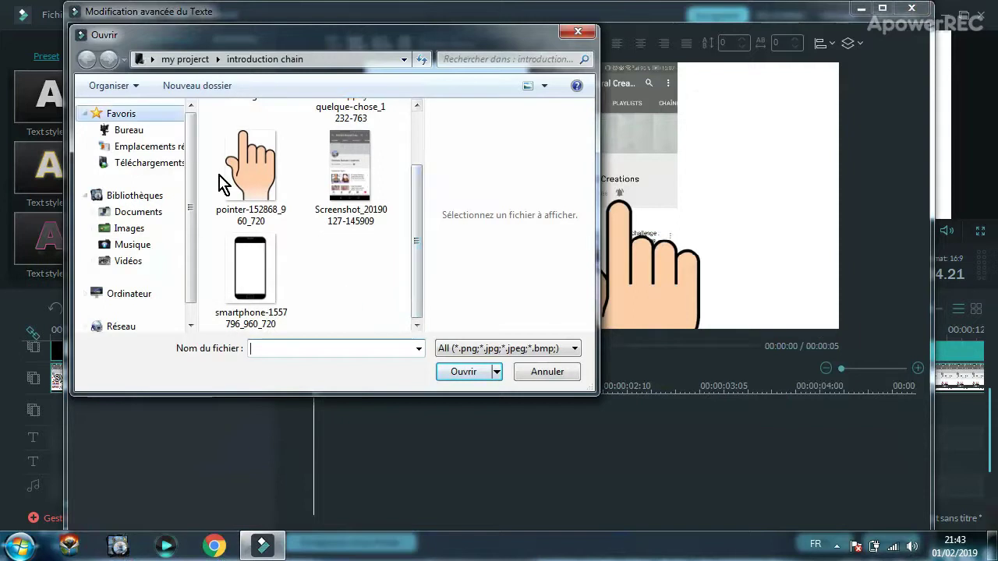
click(160, 134)
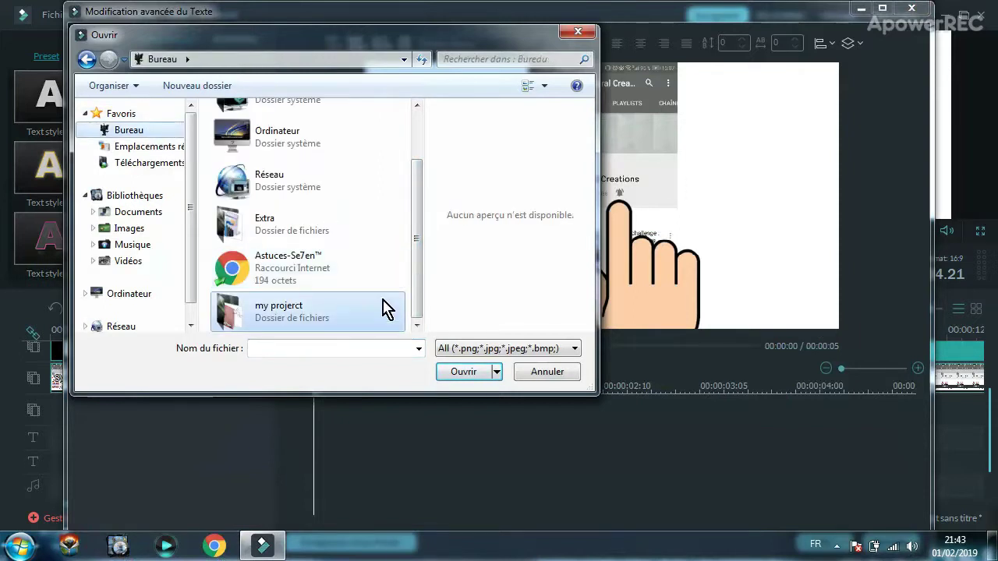
double_click(360, 314)
drag(416, 166, 421, 248)
double_click(243, 148)
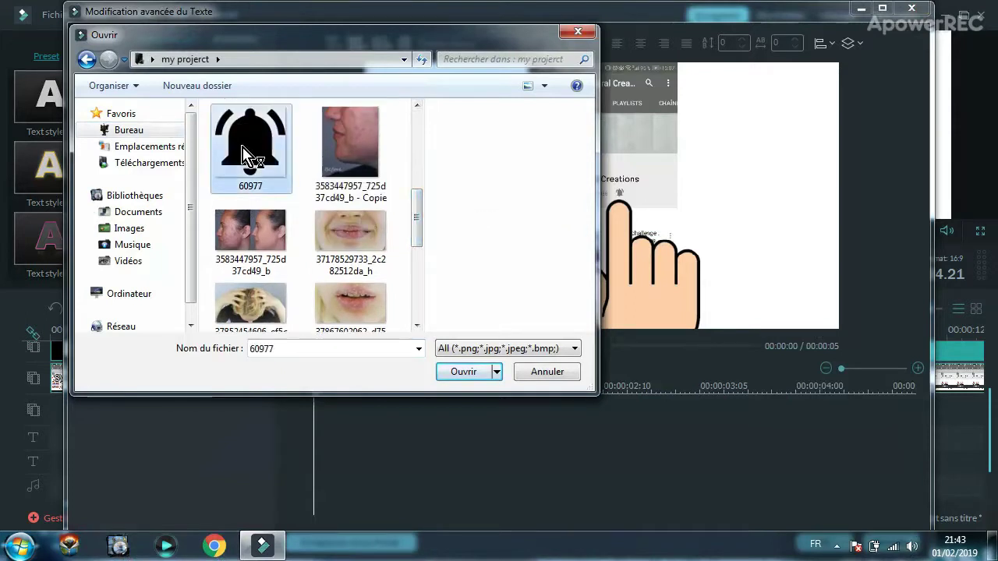
- Shrink the bell image and place it on the white area to the right of the phone recording
drag(546, 167, 789, 138)
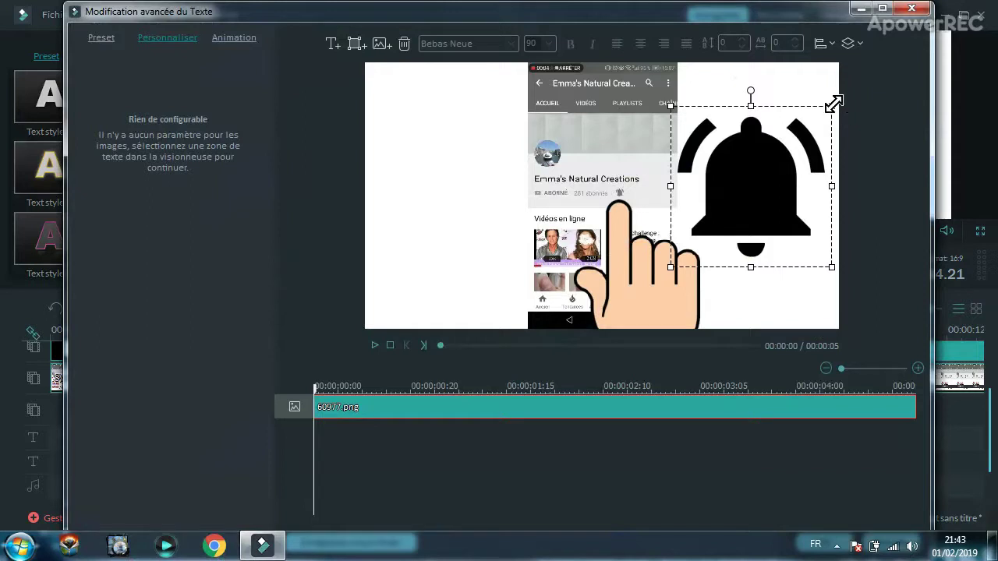
mouse_move(833, 104)
mouse_down()
mouse_move(824, 111)
mouse_move(834, 123)
mouse_up()
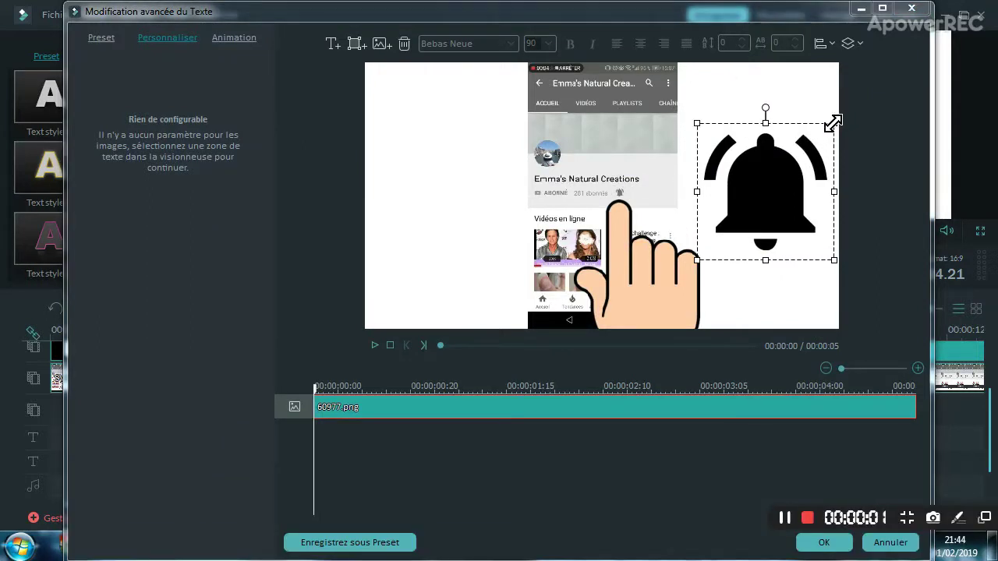
drag(834, 123, 815, 140)
drag(757, 207, 763, 182)
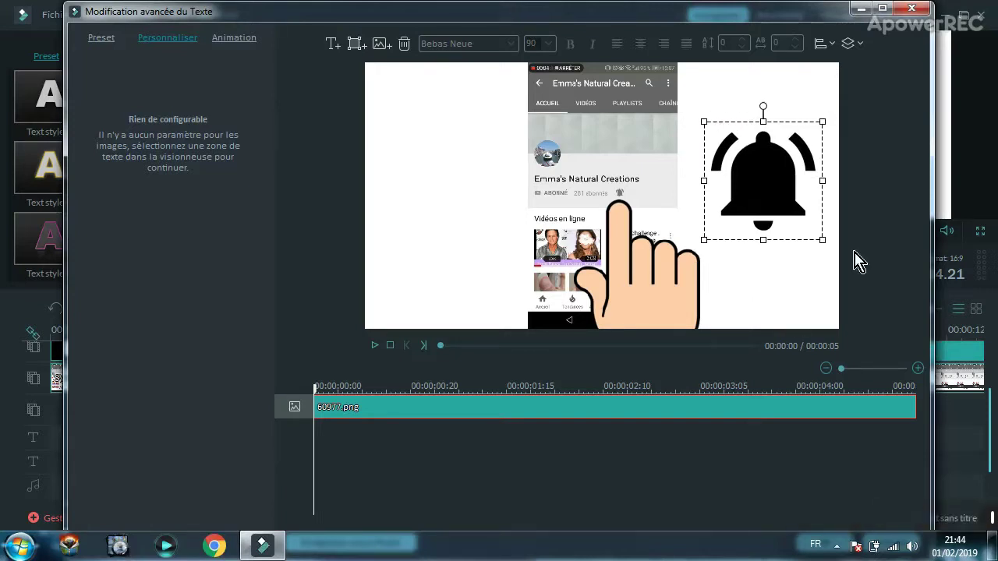
click(809, 429)
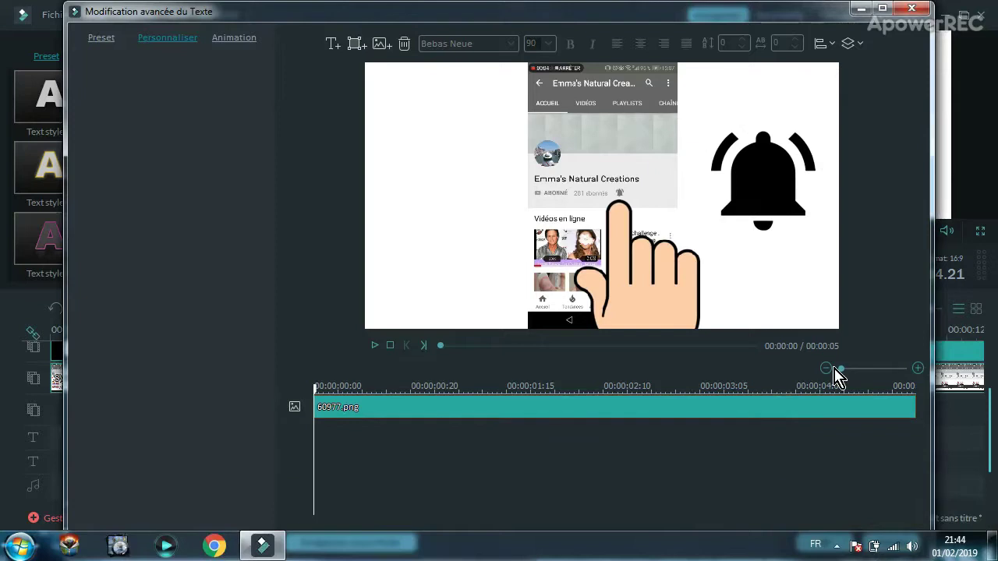
- Apply the Tiny zoom animation to the bell image and confirm the advanced title editing
drag(803, 21, 779, 22)
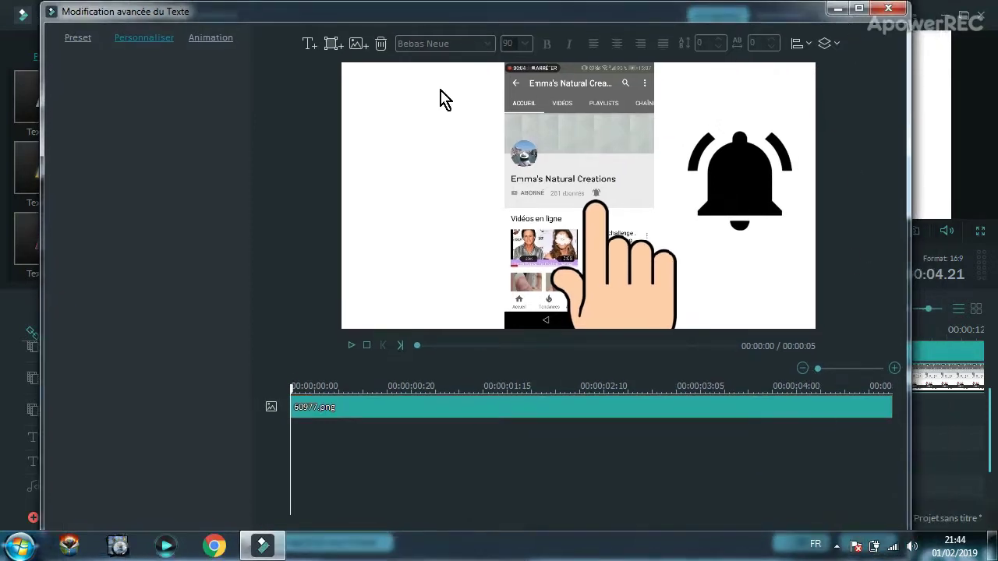
click(218, 39)
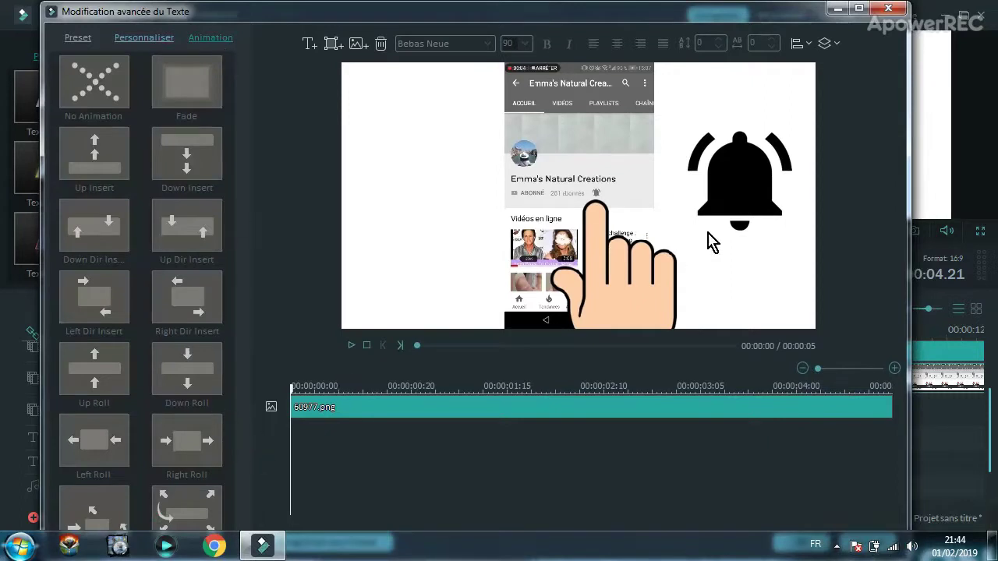
click(768, 195)
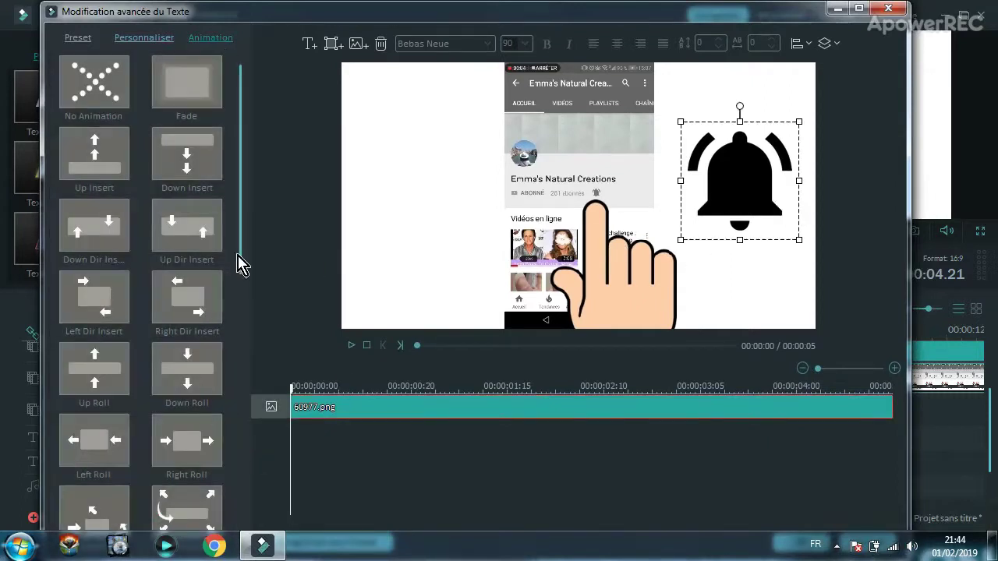
scroll(242, 269, down, 2)
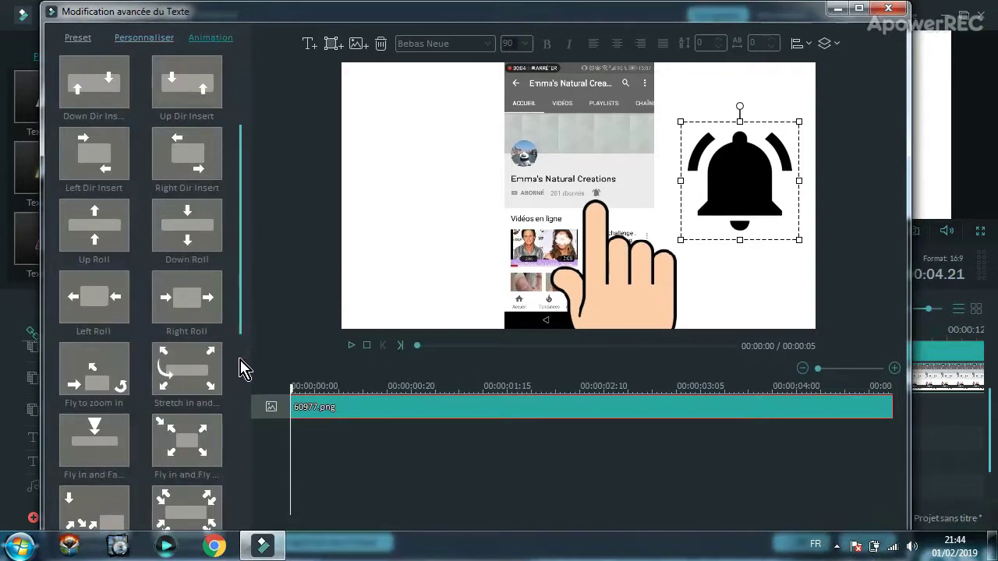
scroll(242, 326, down, 1)
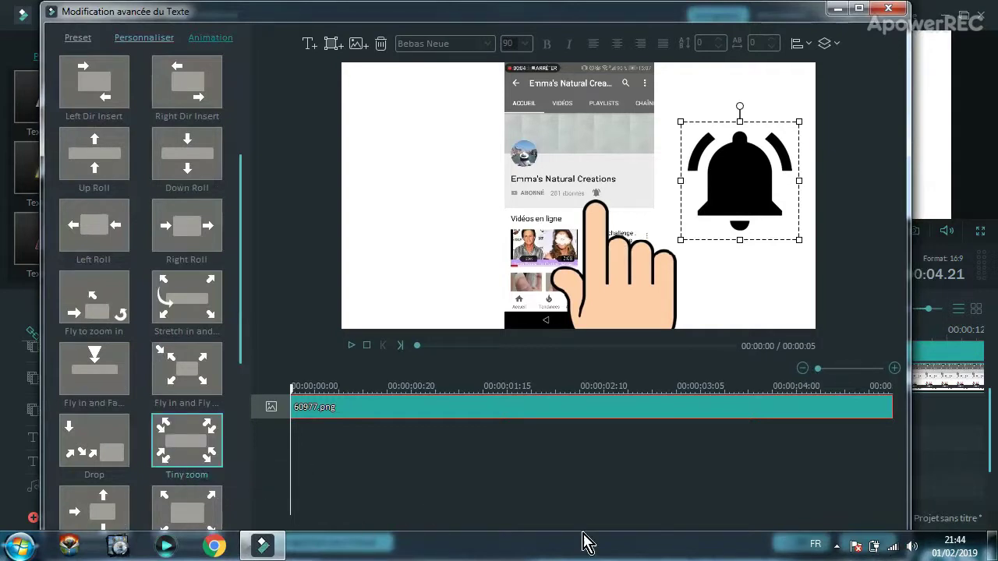
click(858, 8)
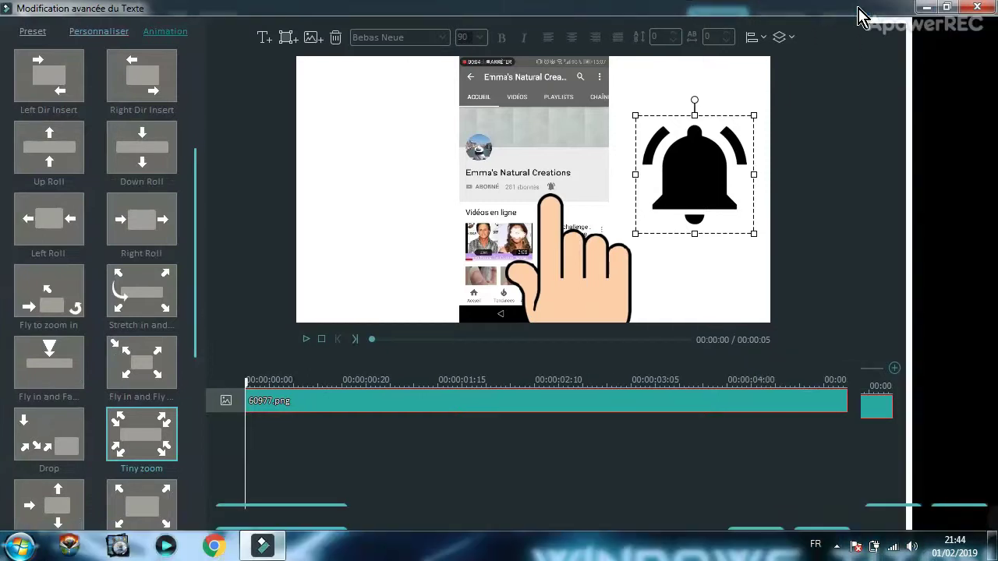
click(901, 516)
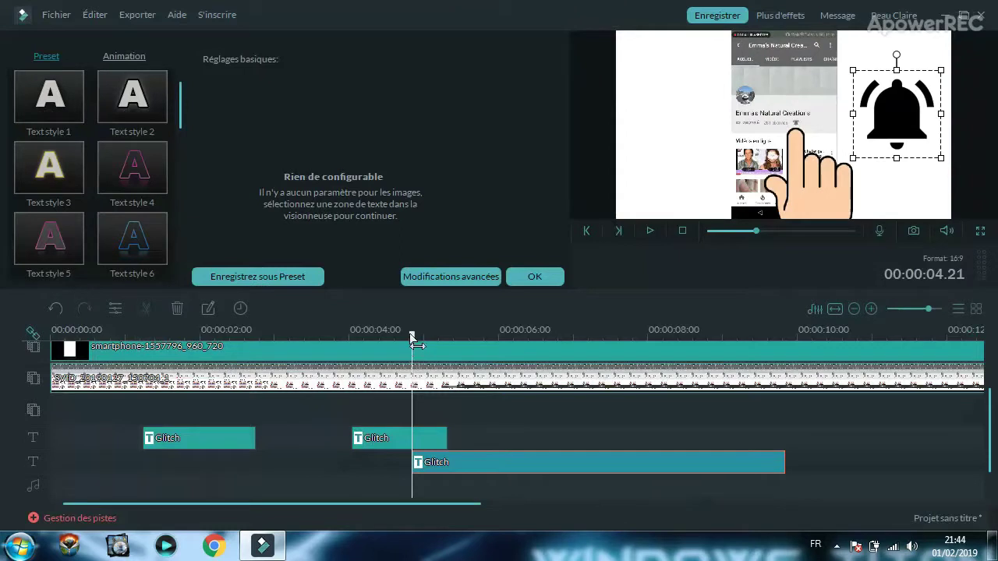
- Preview the bell's animation by playing the timeline from 00:00:04.14
drag(413, 340, 390, 340)
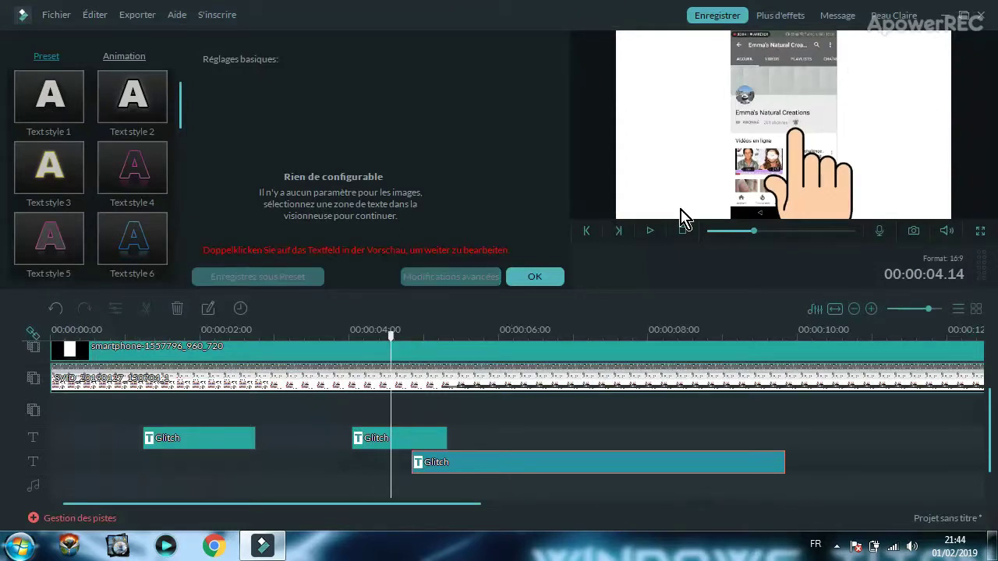
click(651, 231)
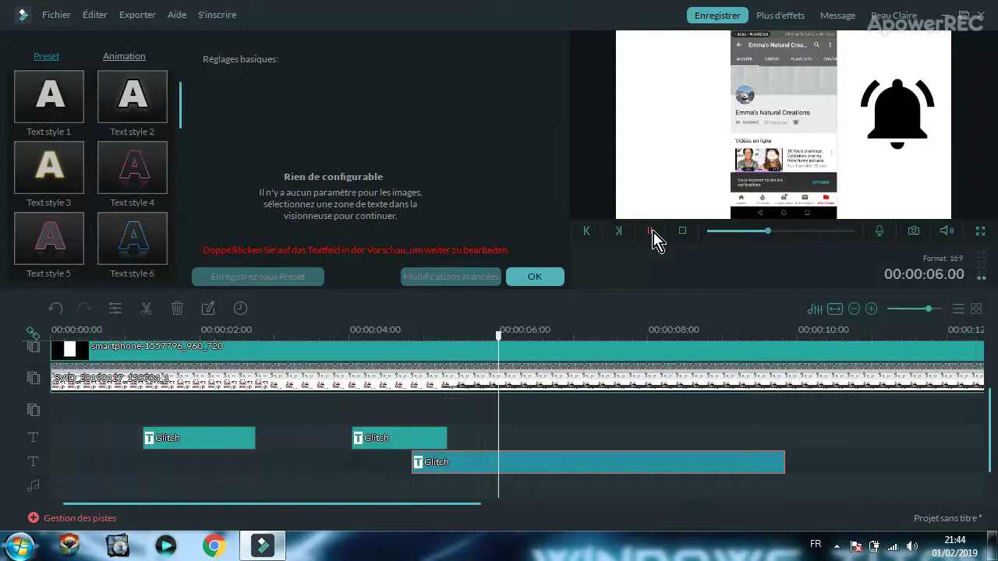
click(652, 232)
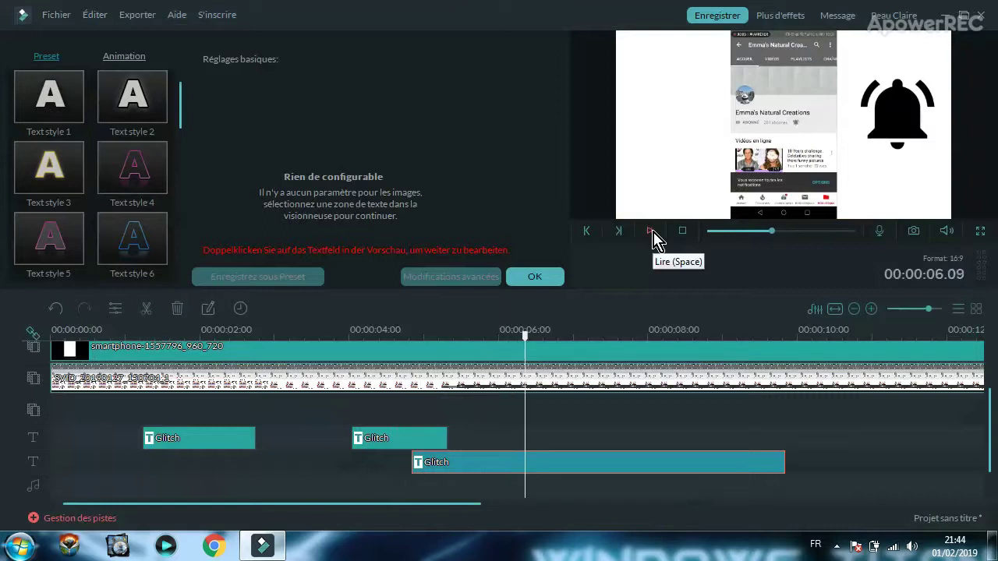
click(652, 232)
click(652, 233)
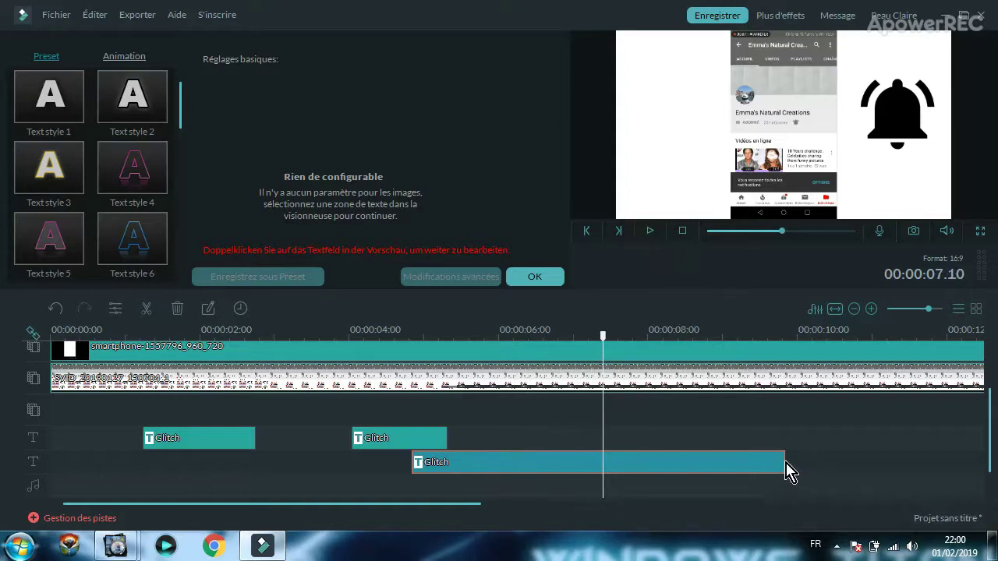
- Trim the end of the third Glitch title to 00:00:06.07
drag(785, 462, 531, 461)
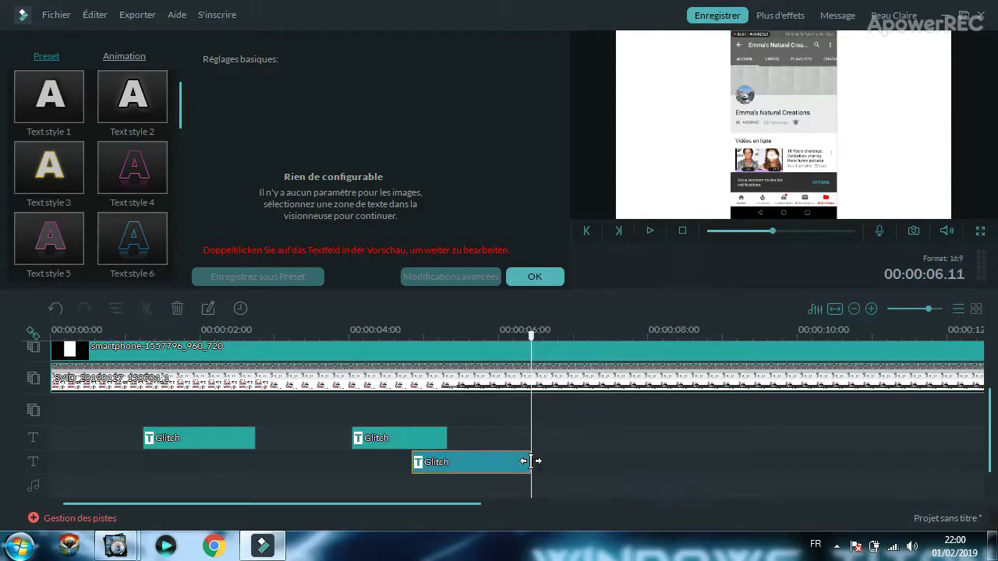
drag(527, 461, 519, 463)
click(357, 351)
- Close the motion settings, play the sequence from 00:00:03.21 and park the playhead at 00:00:06.08
click(338, 337)
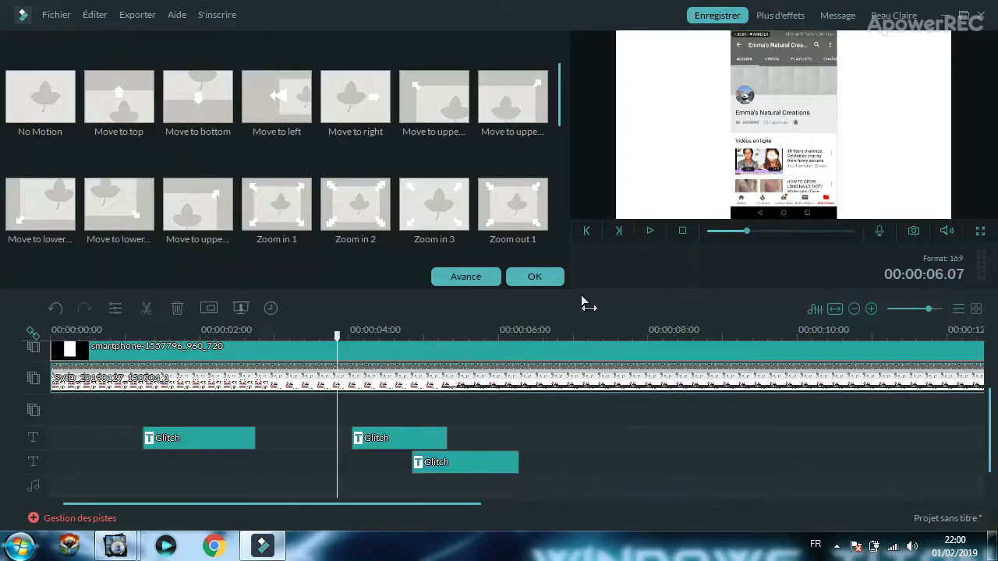
click(532, 279)
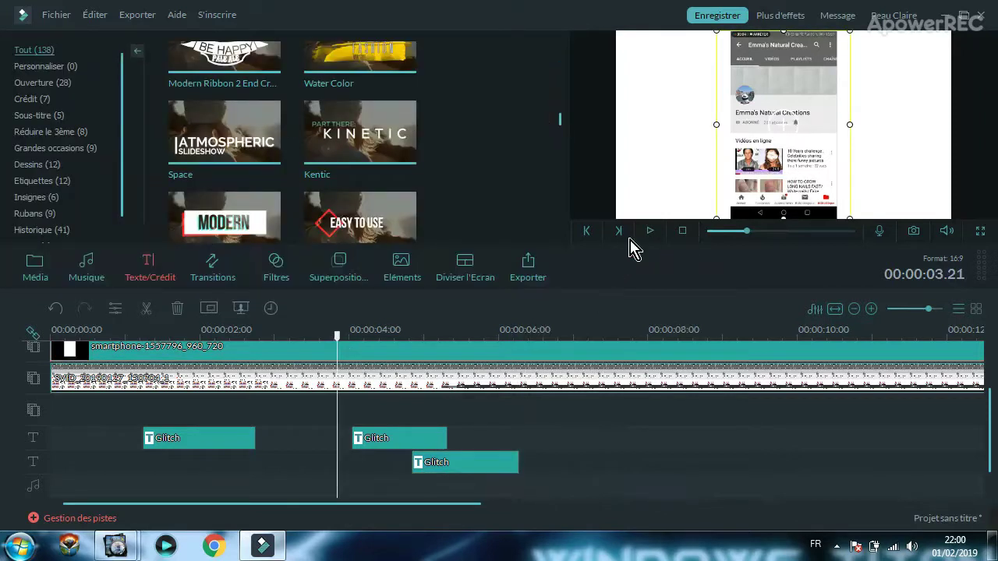
click(649, 231)
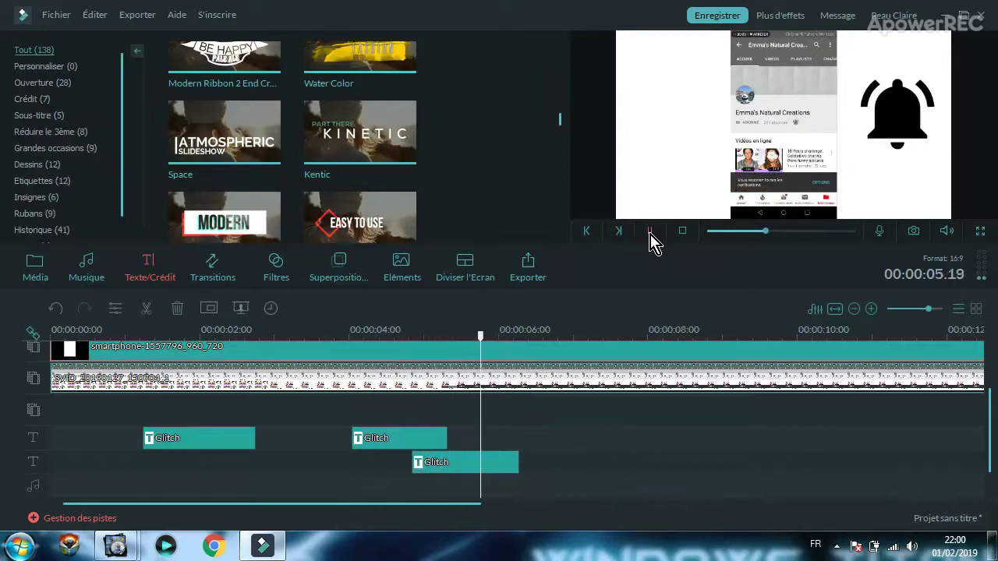
click(650, 231)
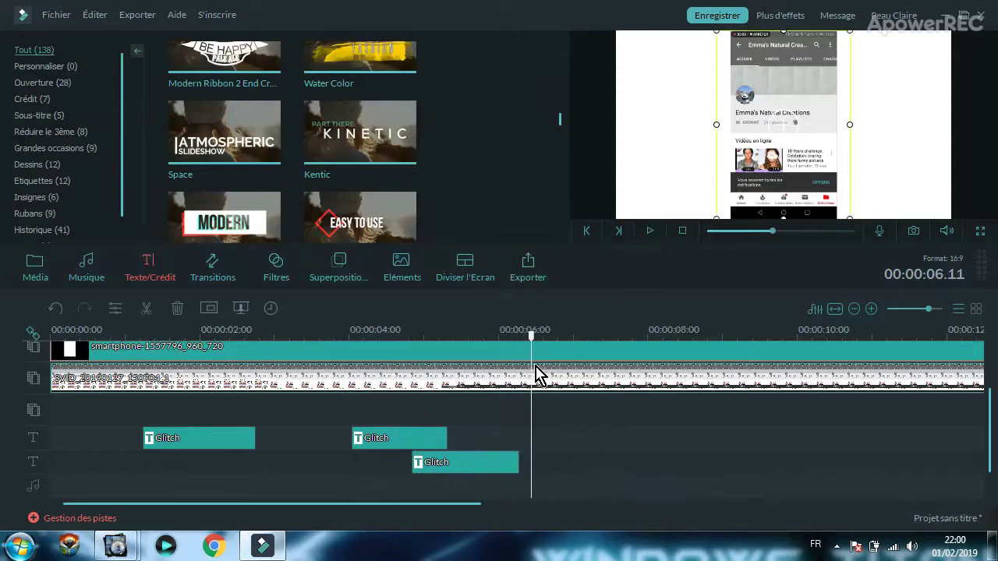
drag(991, 430, 990, 355)
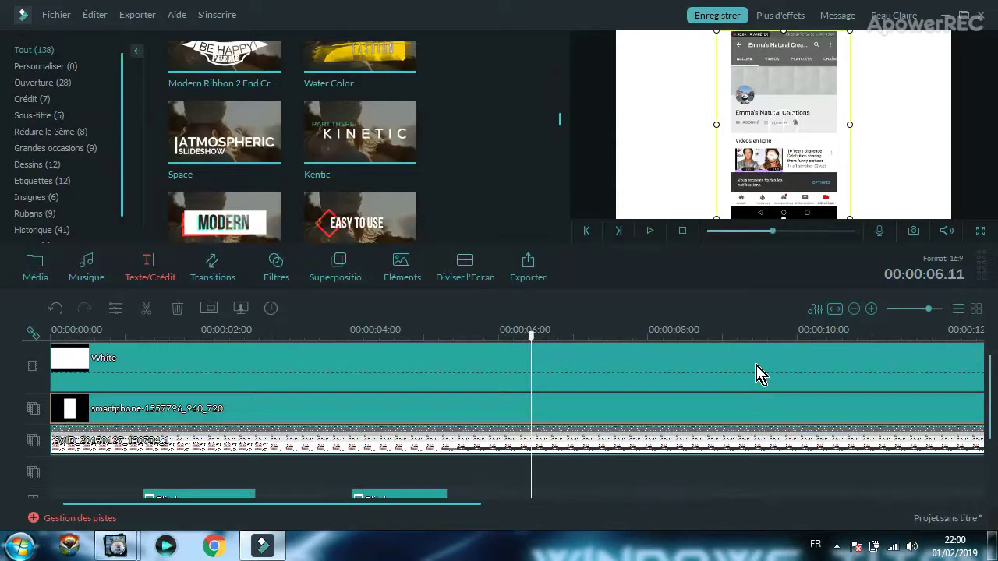
drag(991, 393, 991, 413)
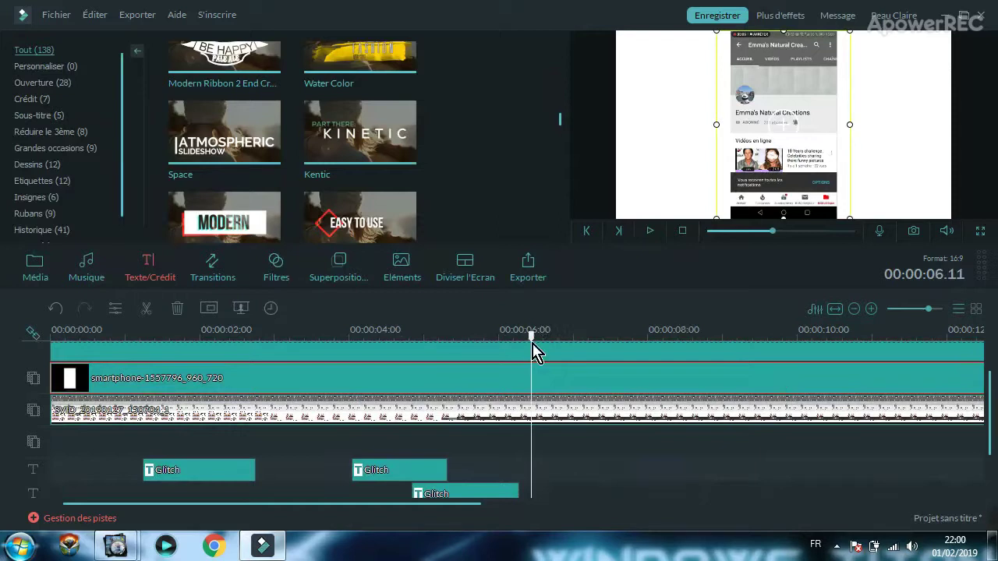
drag(530, 337, 522, 336)
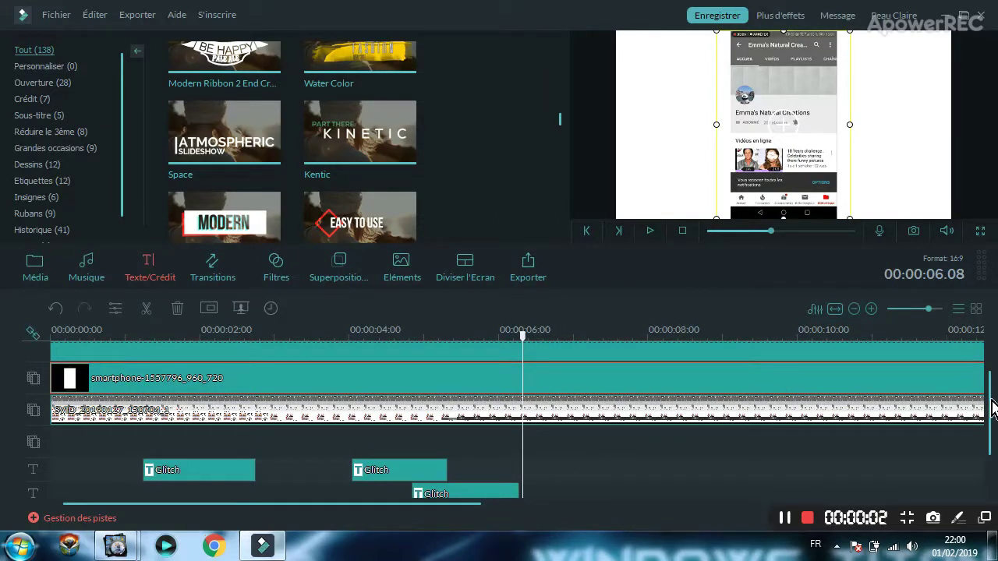
drag(991, 403, 988, 363)
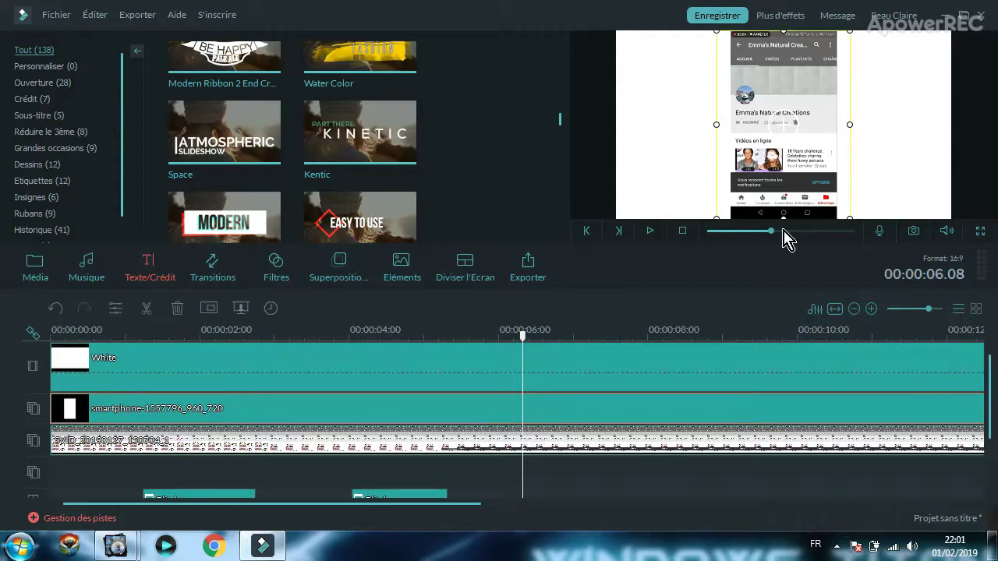
- Try to shorten the White clip and the layers beneath it to end at 00:00:06.07
drag(688, 339, 357, 339)
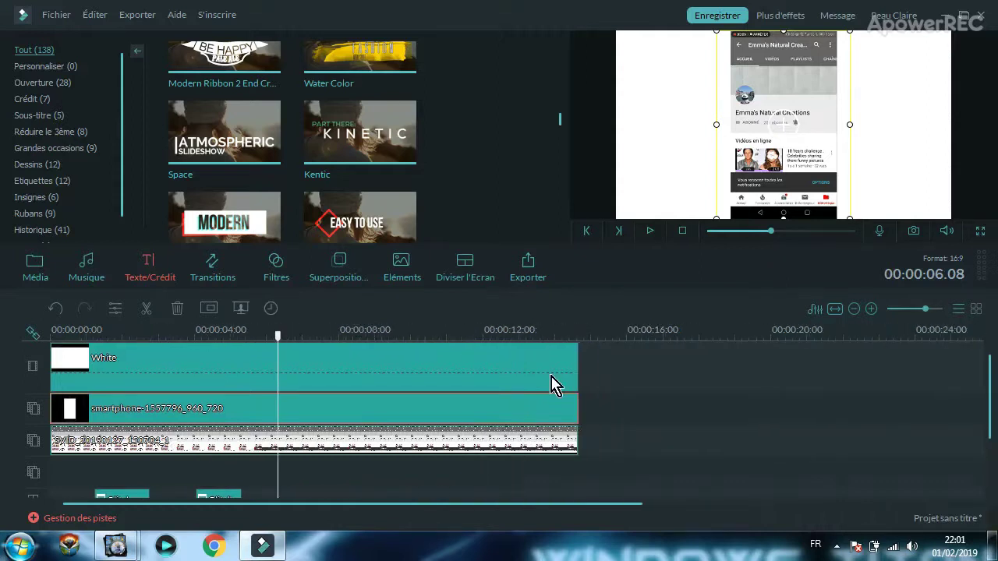
click(578, 359)
drag(577, 360, 449, 359)
mouse_move(284, 375)
mouse_down()
mouse_move(243, 384)
mouse_move(275, 385)
mouse_up()
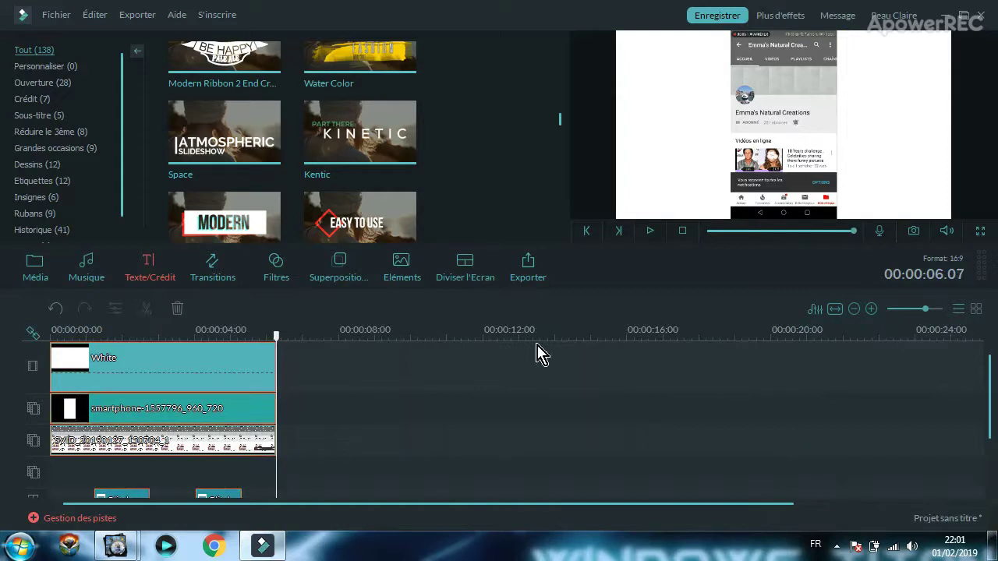
click(58, 310)
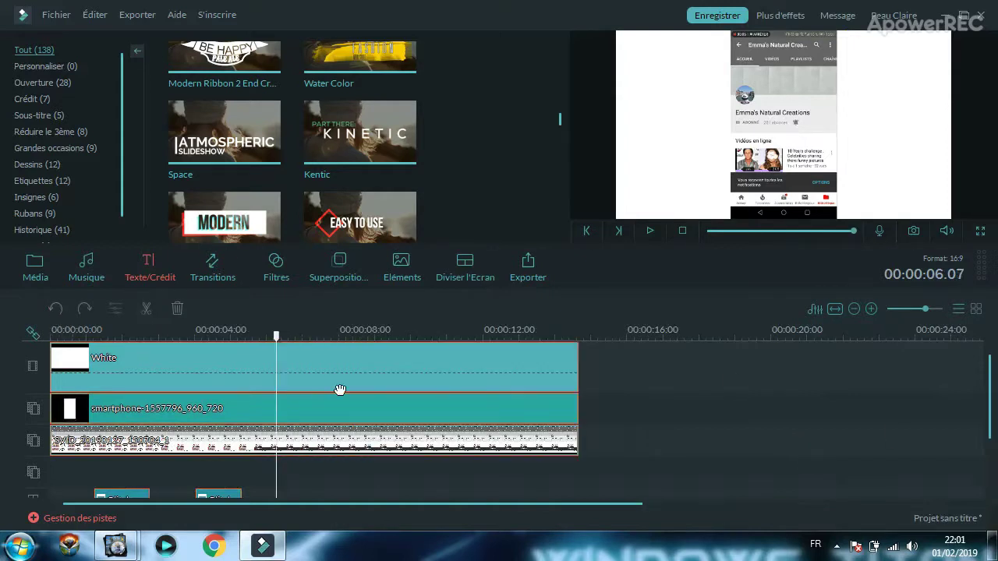
- Split the phone recording at 00:00:06.07 and delete the part after the cut
mouse_move(990, 401)
mouse_down()
mouse_move(993, 420)
mouse_move(993, 401)
mouse_up()
click(517, 452)
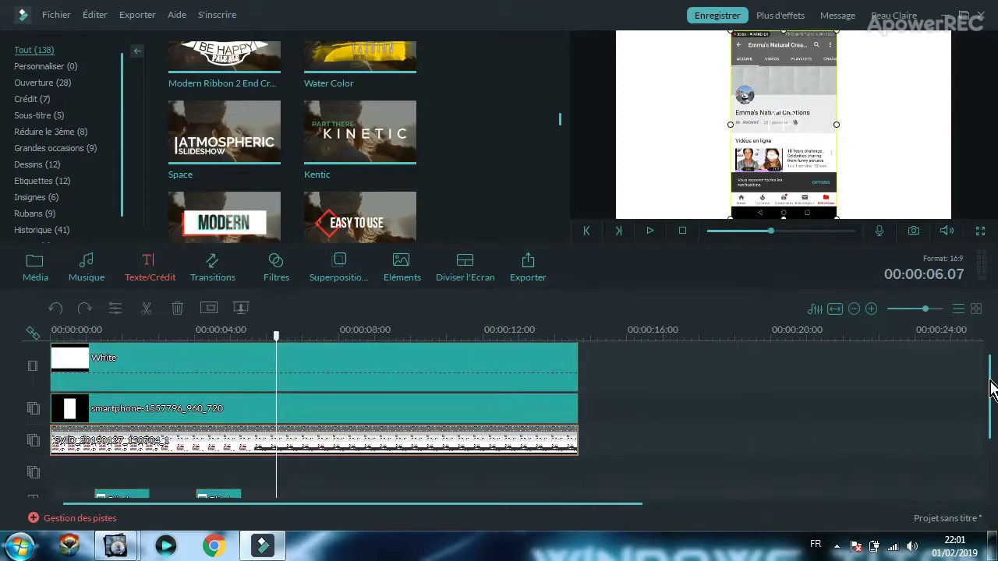
drag(990, 395, 992, 417)
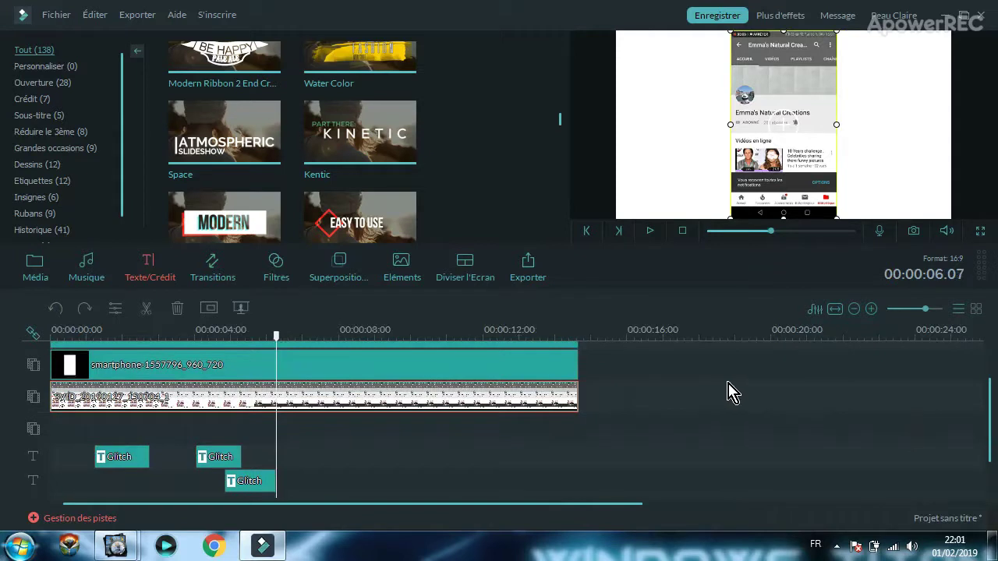
click(148, 308)
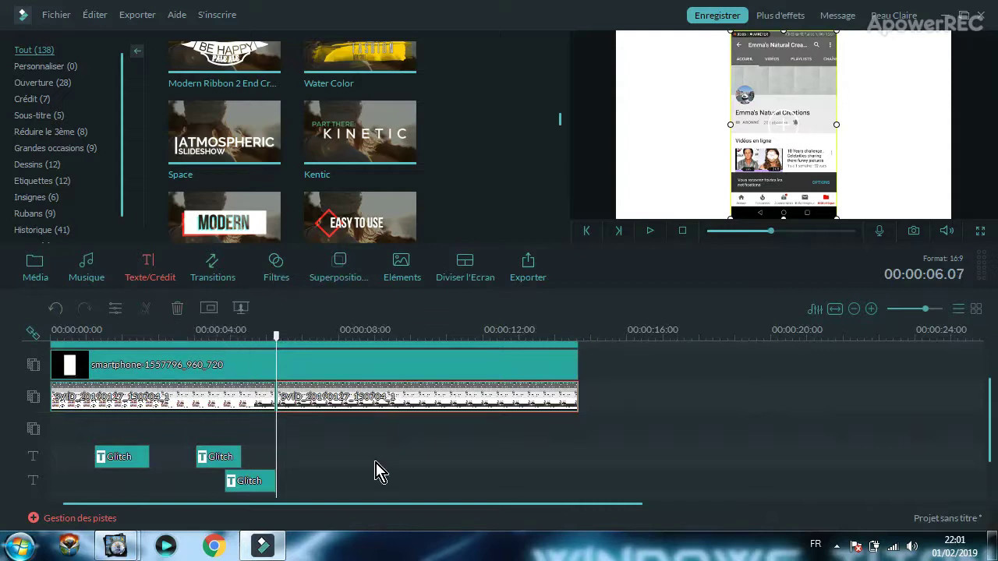
click(178, 310)
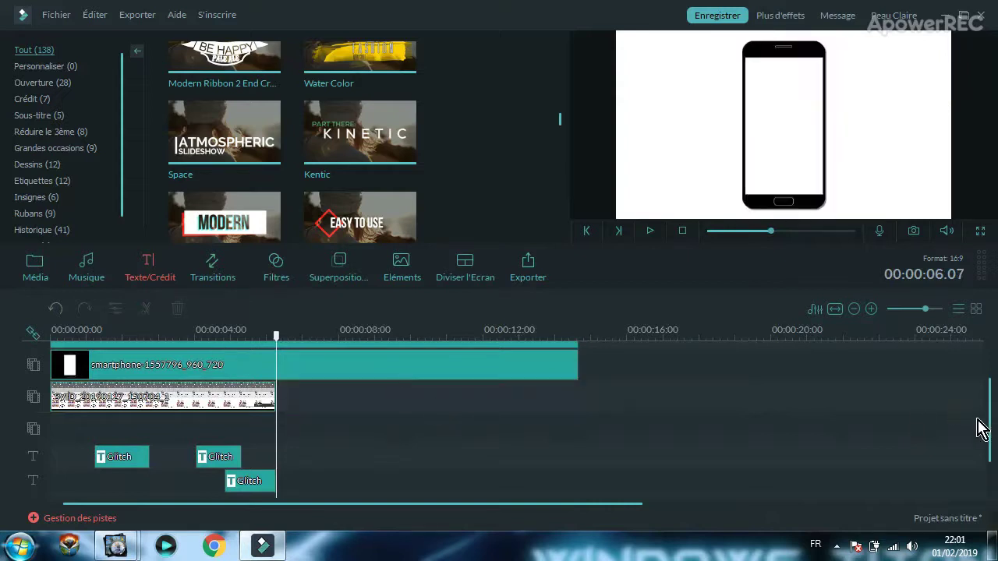
- Shorten the White clip and the smartphone image so both end at 00:00:06.07
drag(994, 442, 991, 399)
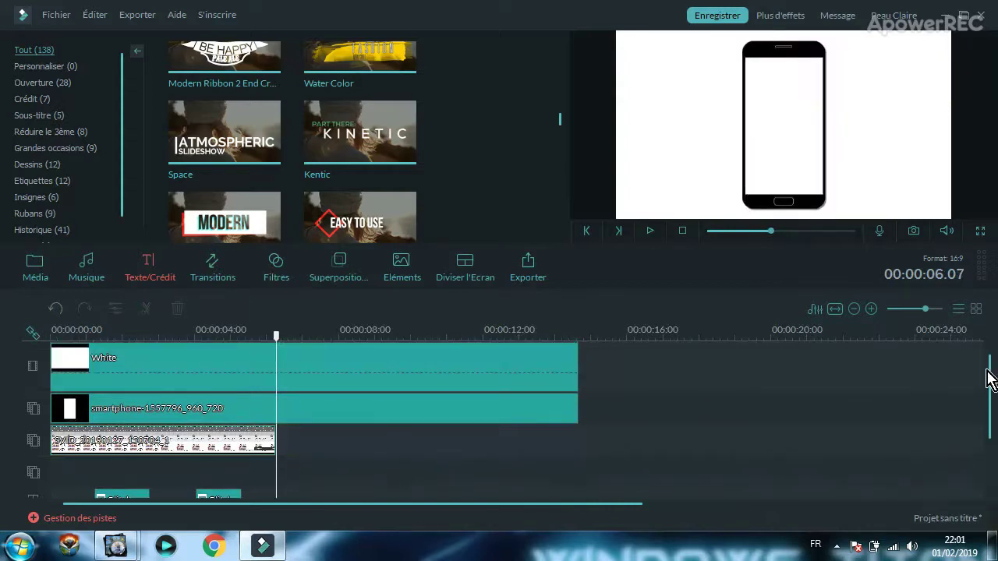
click(497, 364)
drag(577, 351, 272, 363)
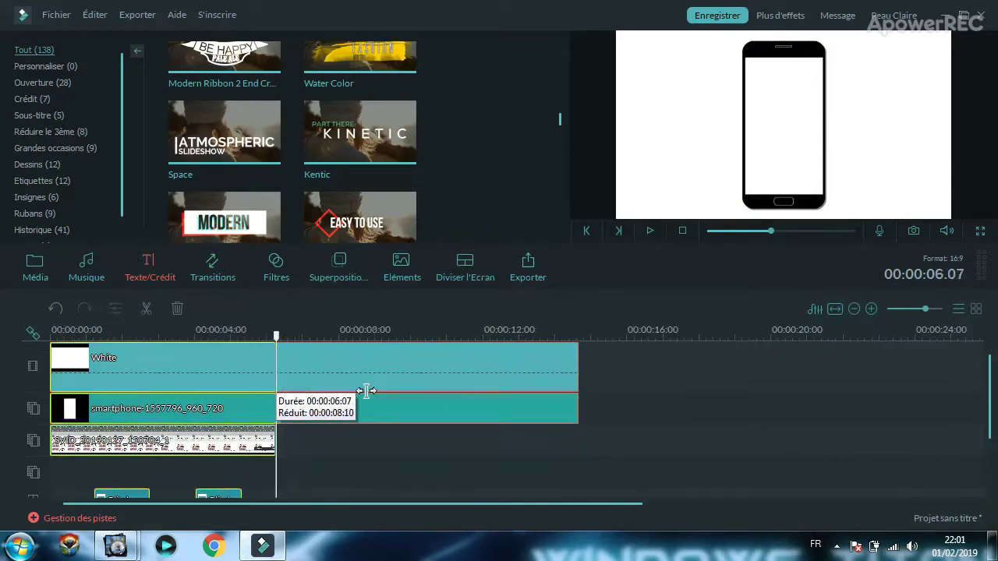
drag(366, 391, 308, 371)
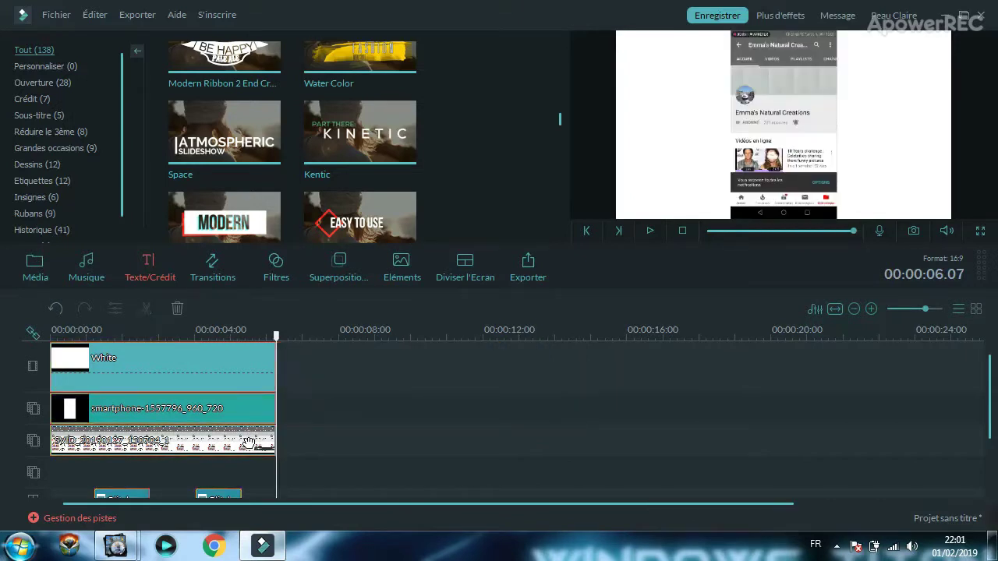
- Scale down the phone recording in the preview and centre it over the smartphone image
drag(992, 413, 993, 448)
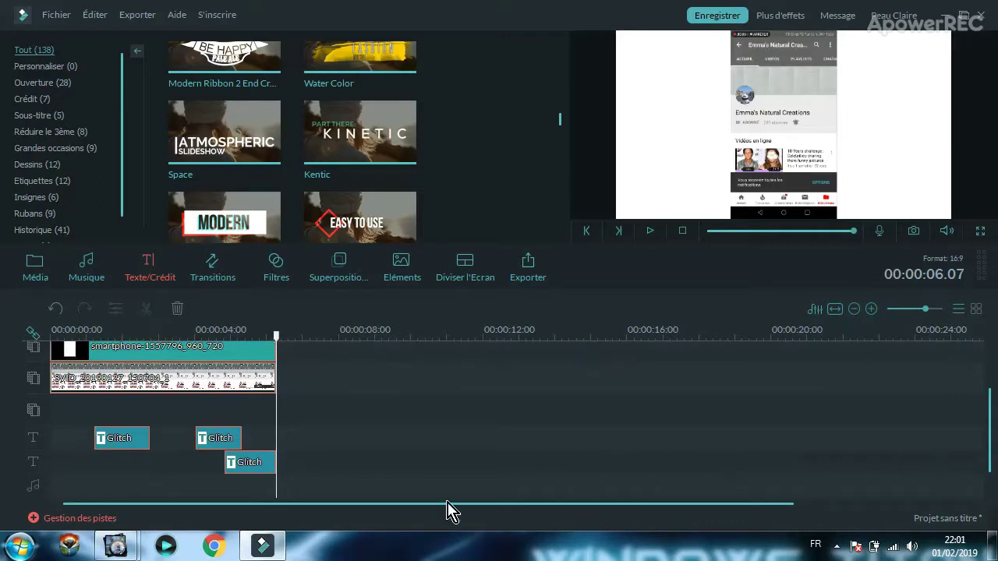
drag(223, 337, 499, 337)
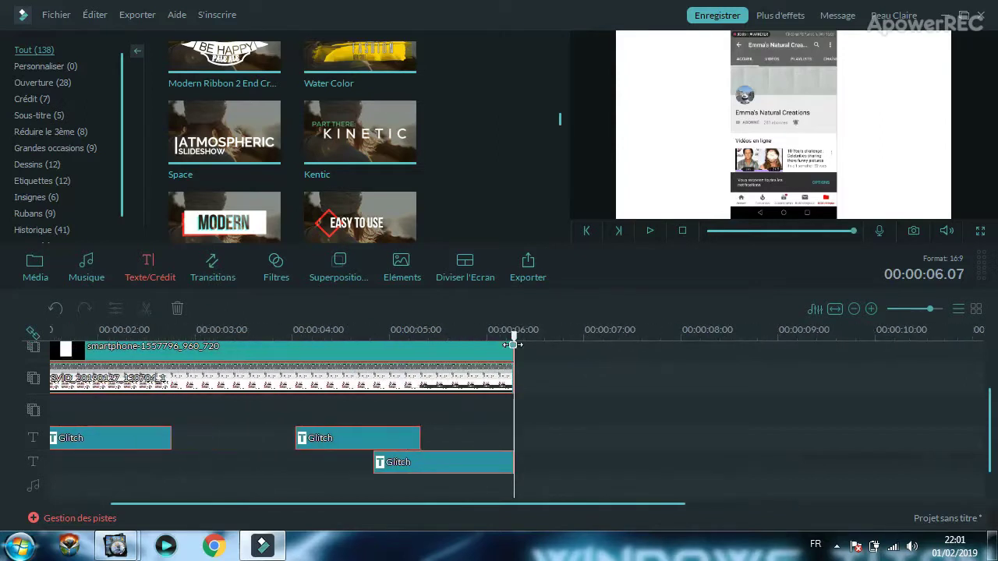
click(488, 375)
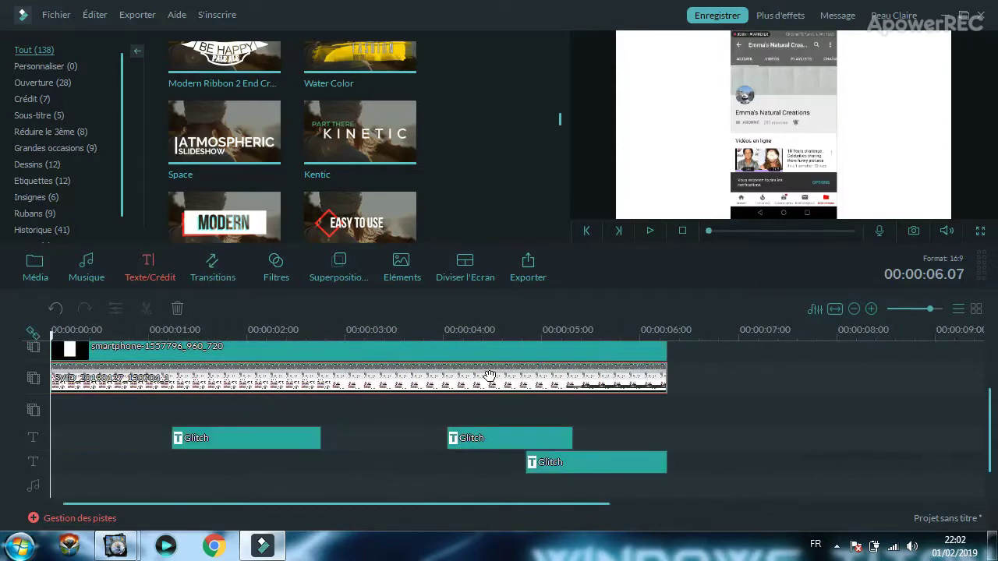
drag(986, 438, 992, 358)
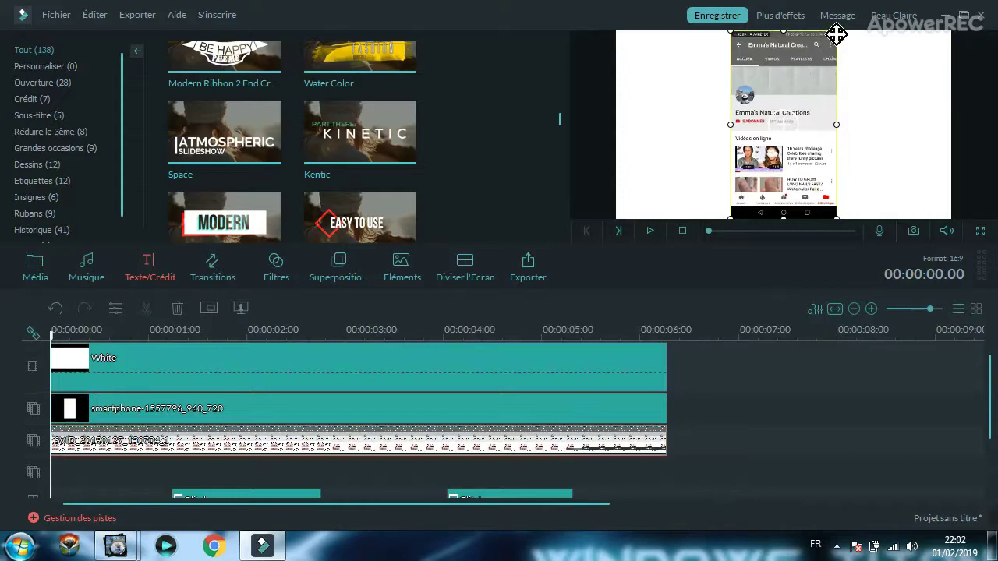
drag(835, 31, 818, 62)
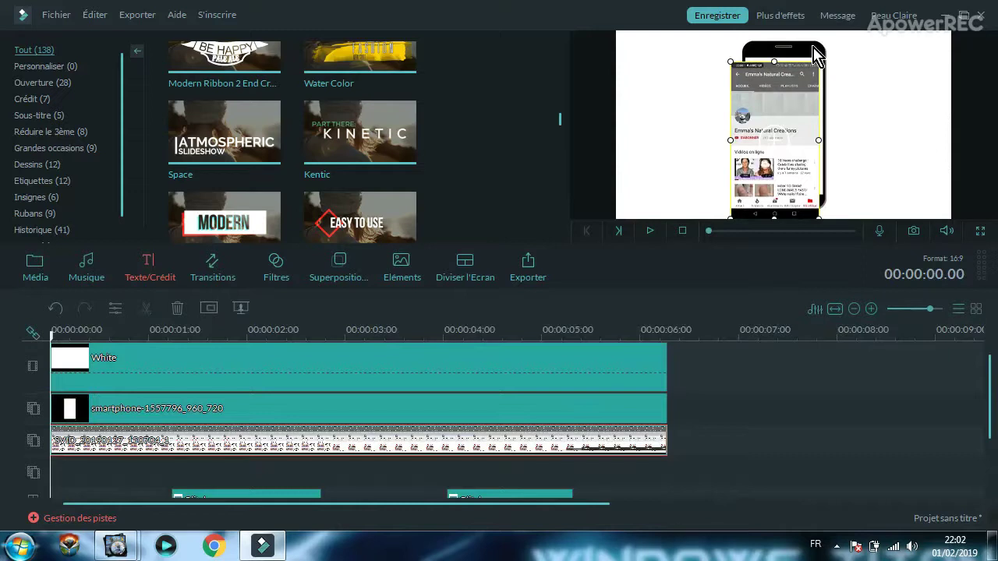
drag(790, 104, 798, 98)
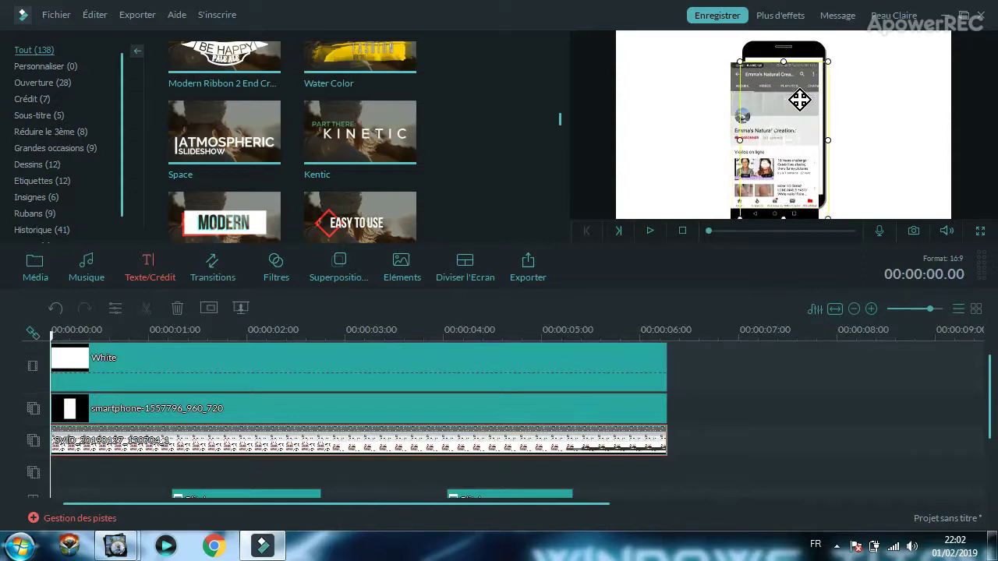
- Enlarge the smartphone image and reposition it so its frame surrounds the phone recording
click(449, 416)
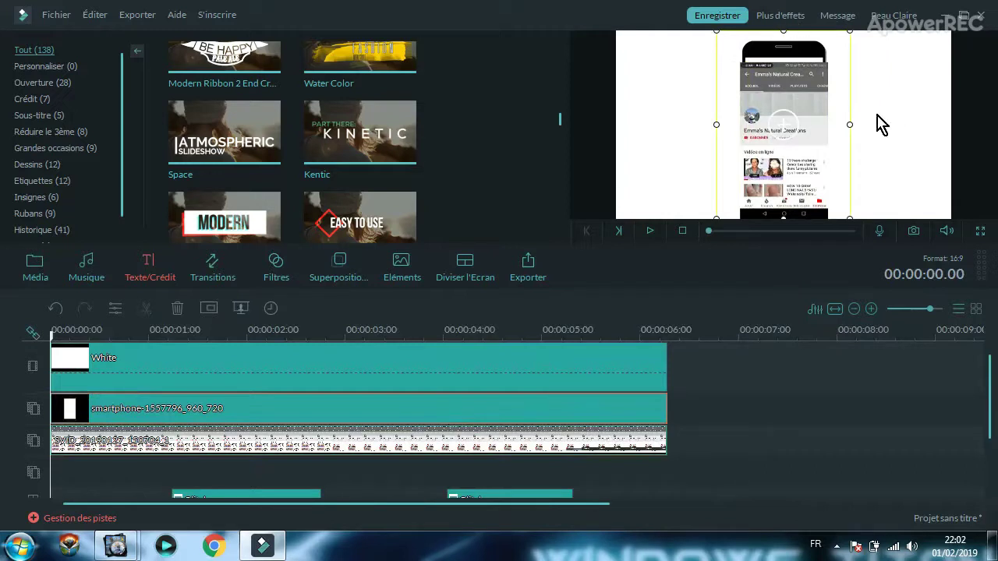
drag(849, 124, 865, 125)
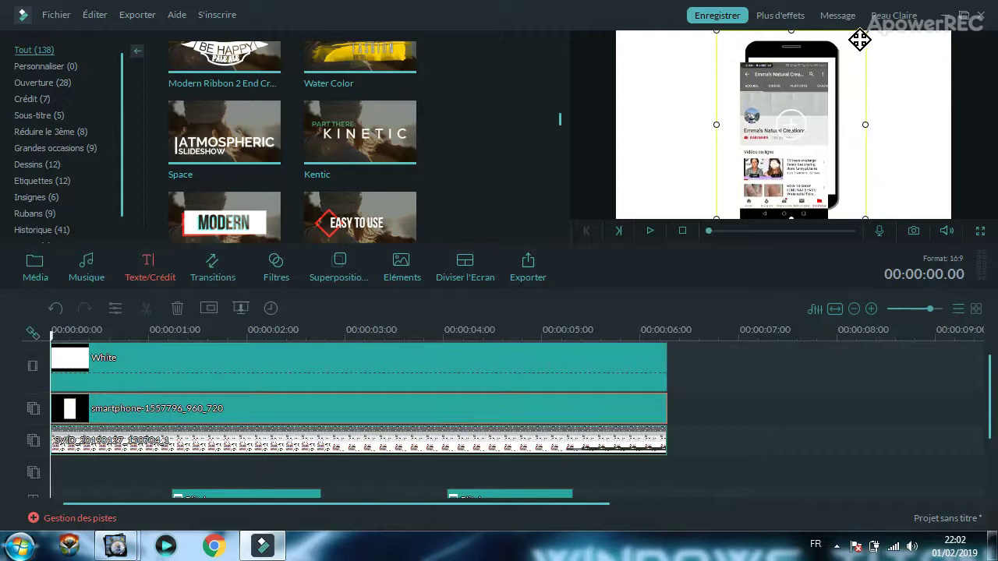
drag(857, 81, 855, 126)
drag(865, 75, 873, 44)
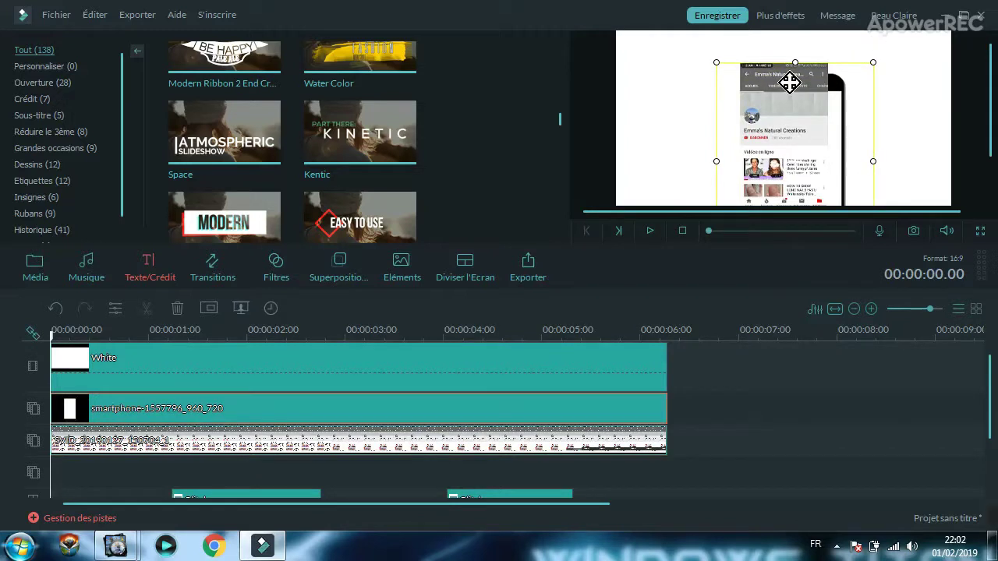
drag(796, 63, 795, 45)
drag(855, 71, 846, 55)
drag(865, 136, 839, 127)
- Slightly enlarge the phone recording and move it up to fill the smartphone's screen
click(452, 458)
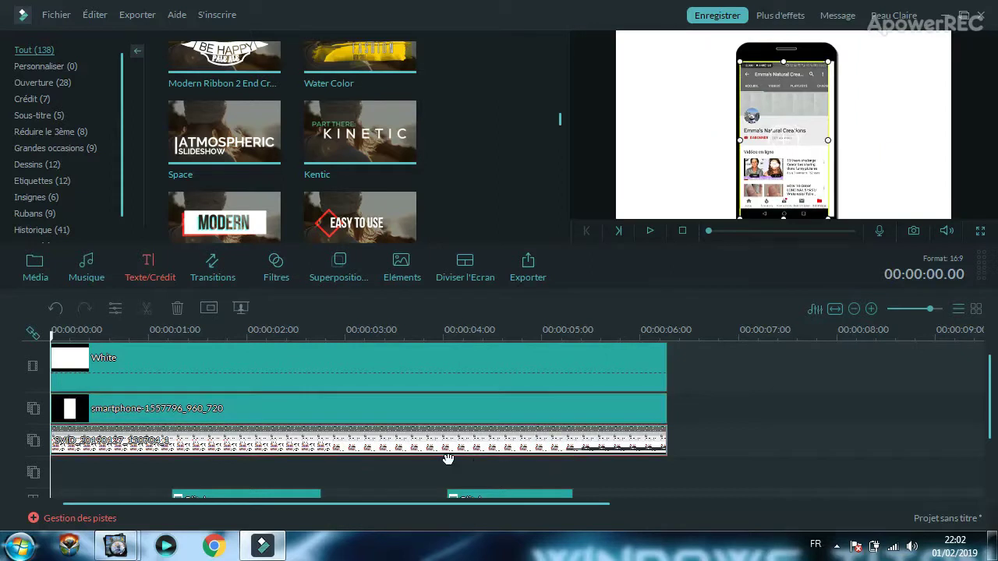
drag(827, 62, 832, 56)
drag(809, 115, 812, 96)
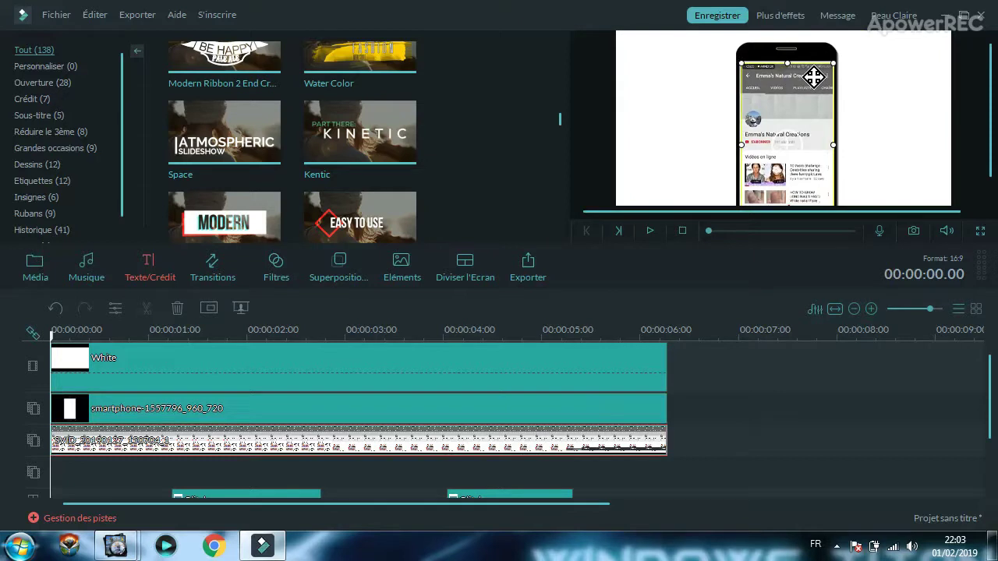
drag(801, 104, 801, 92)
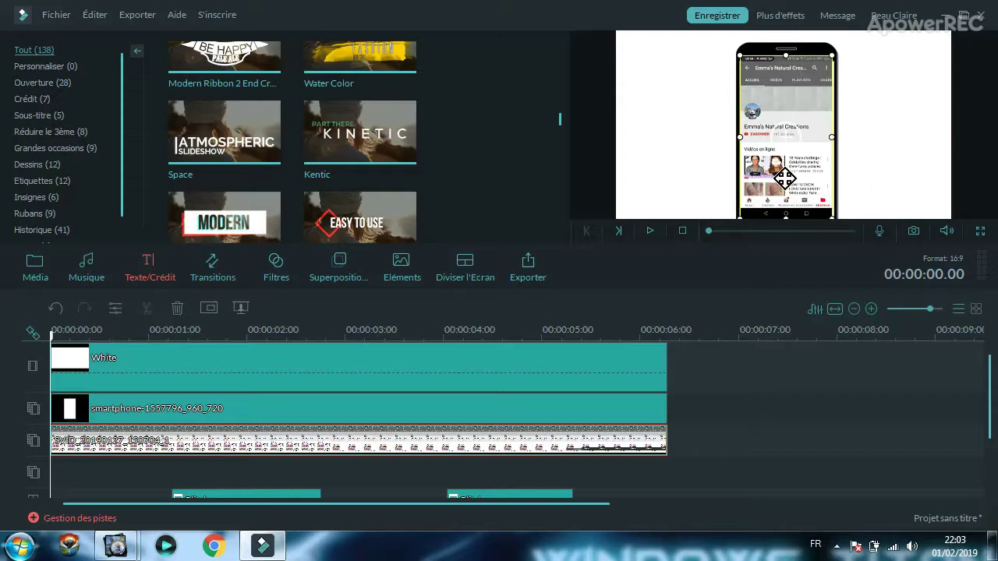
- Fine-tune the size and position of the phone recording and smartphone image until their edges line up
click(818, 97)
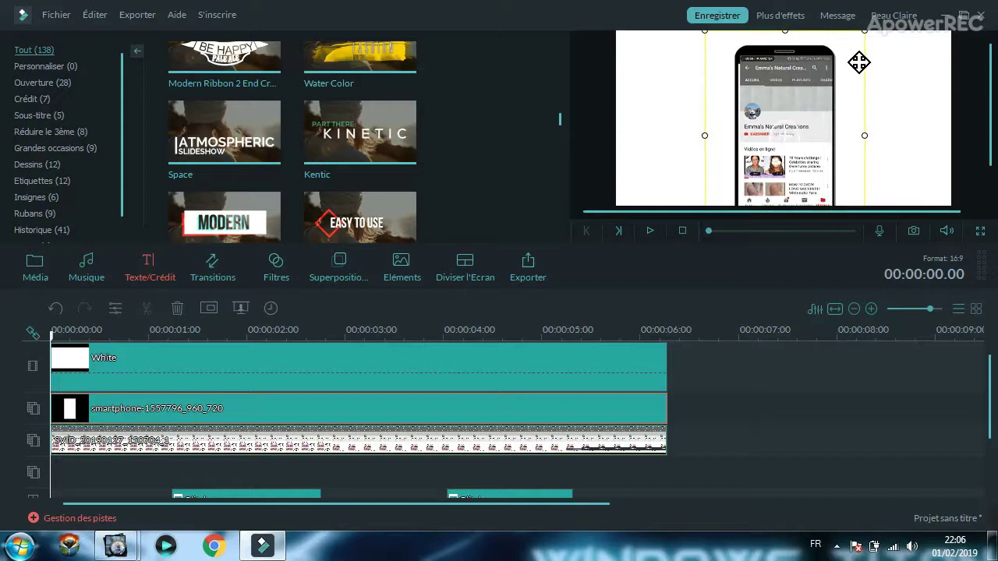
click(574, 452)
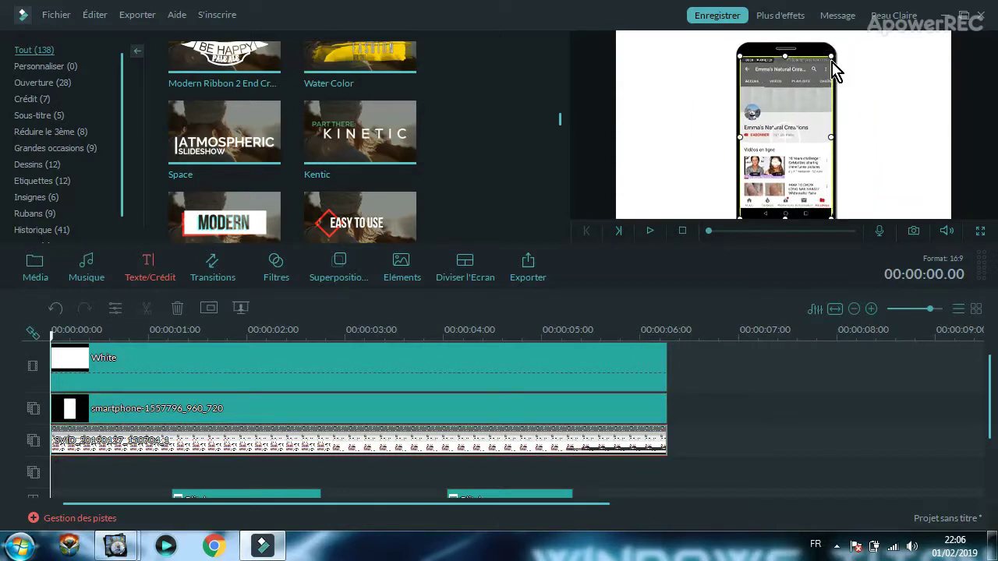
click(841, 129)
click(534, 438)
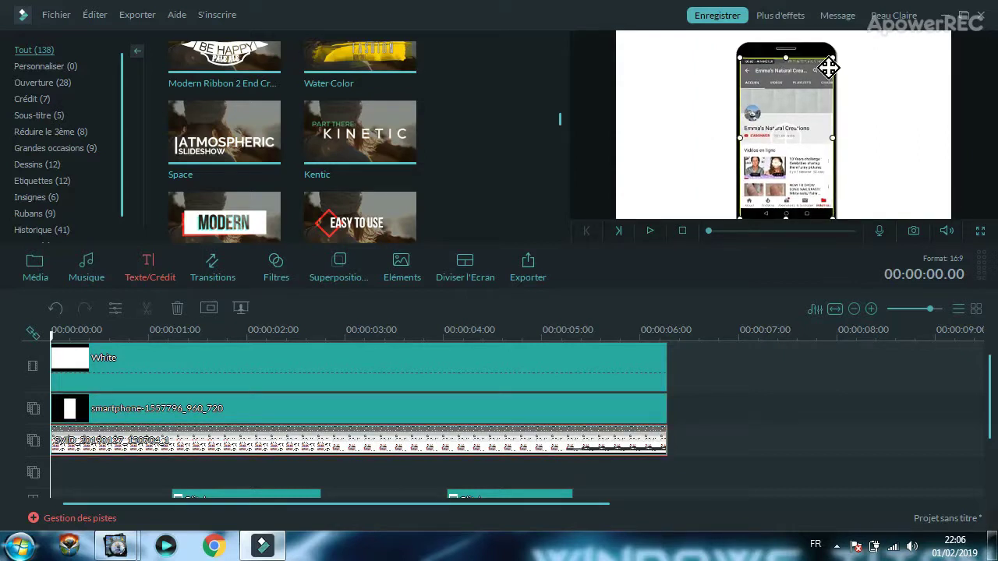
click(838, 115)
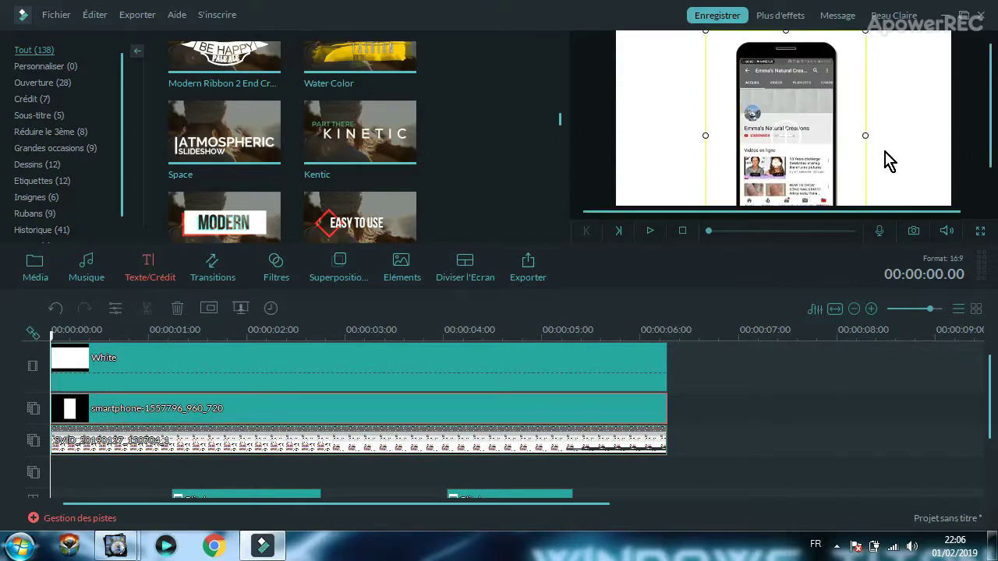
- Play the sequence to 00:00:01.17 and move the first Glitch title's hand lower, just beneath the subscribe button
click(649, 232)
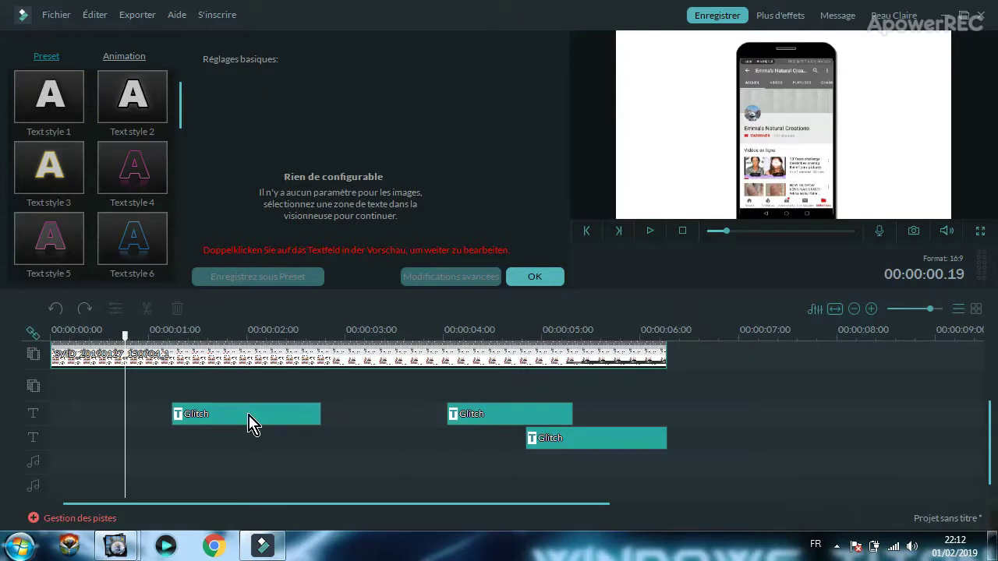
click(653, 231)
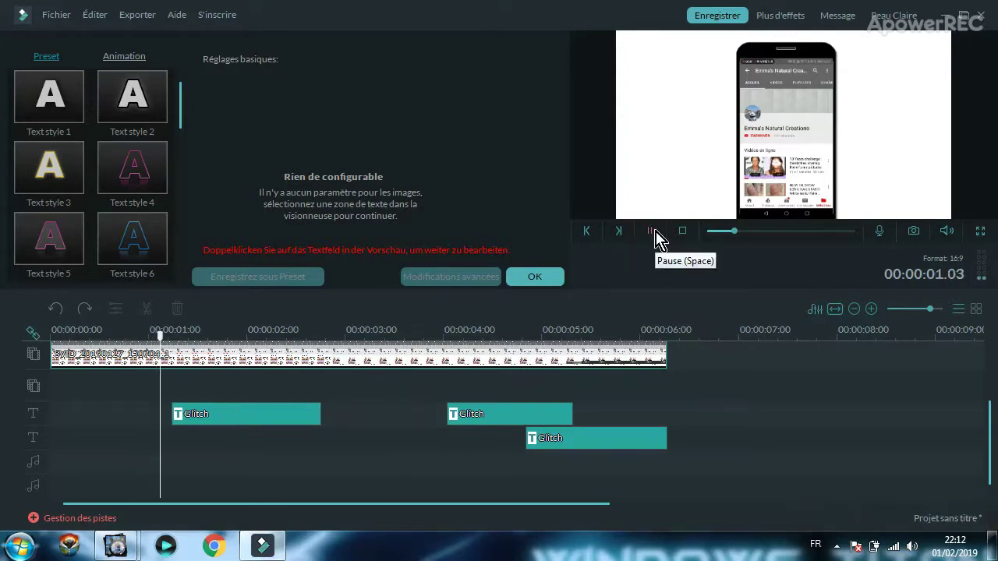
click(653, 232)
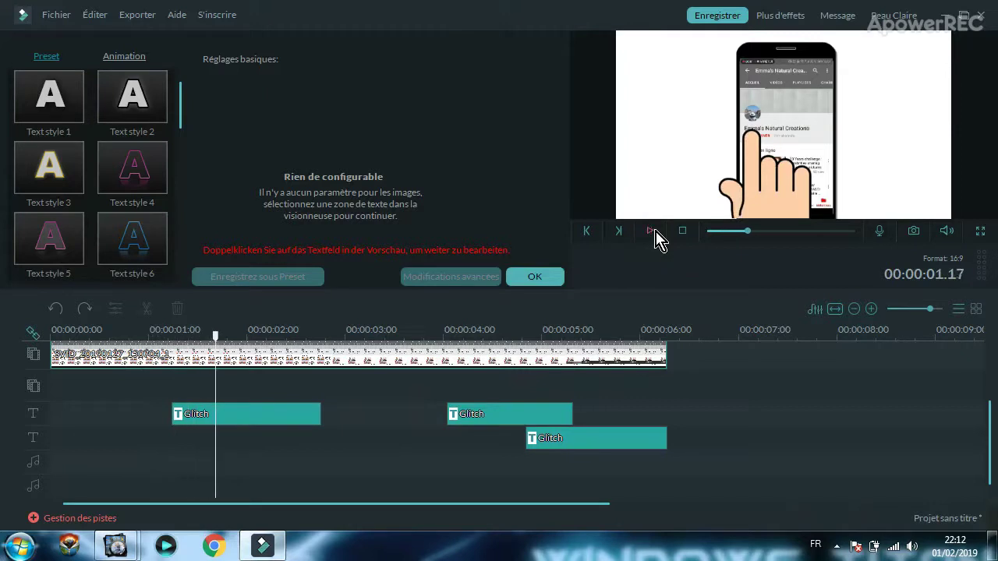
click(249, 415)
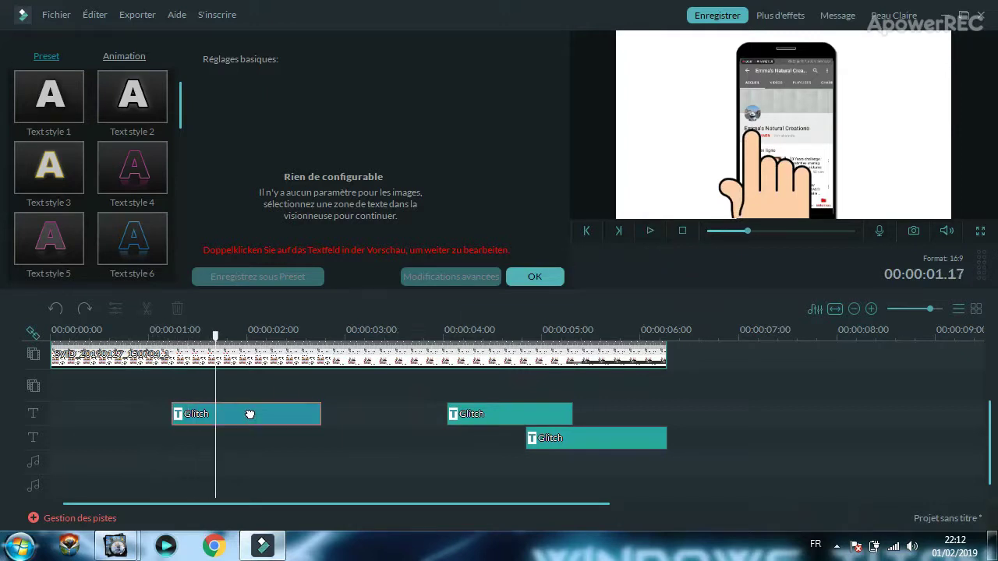
drag(752, 154, 761, 166)
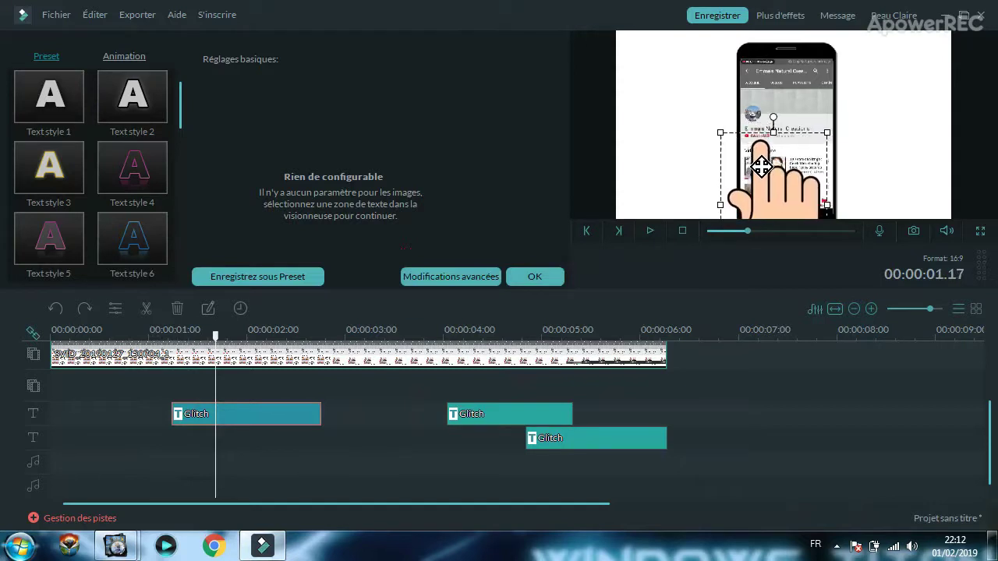
- Move the second Glitch title's hand slightly lower, play it from 00:00:04.01 to 00:00:04.15, and close the title settings
click(431, 407)
click(494, 415)
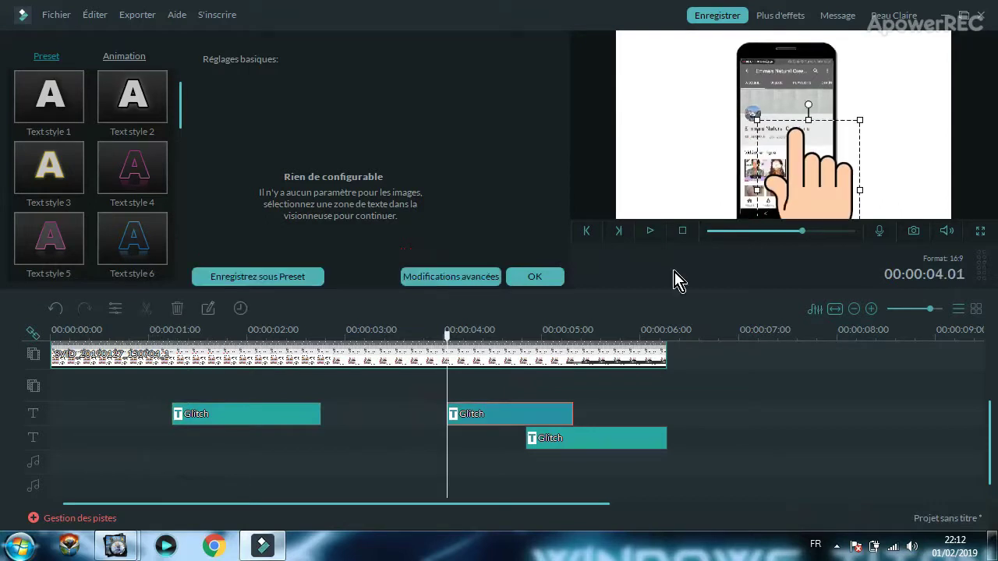
drag(789, 161, 791, 174)
click(651, 230)
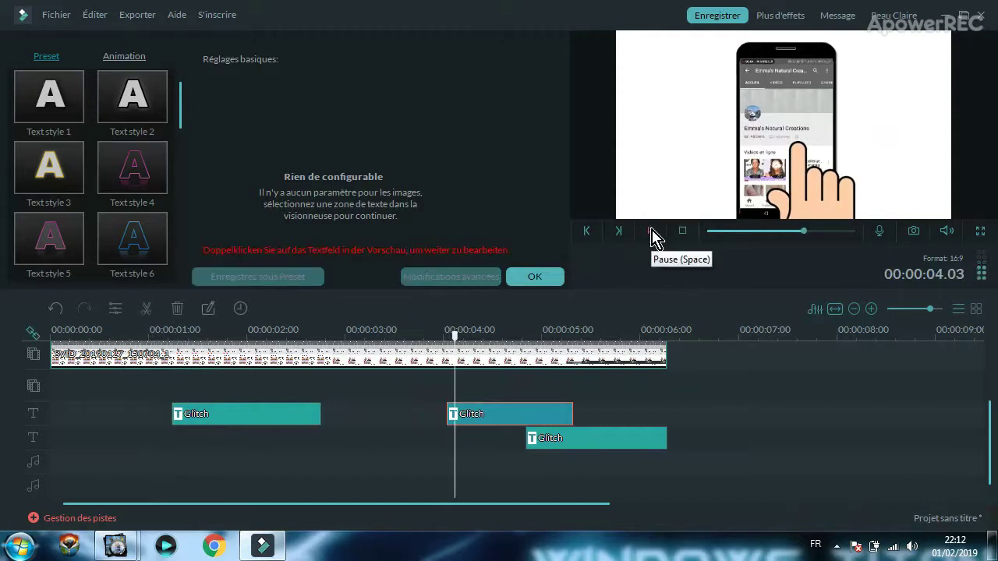
click(652, 233)
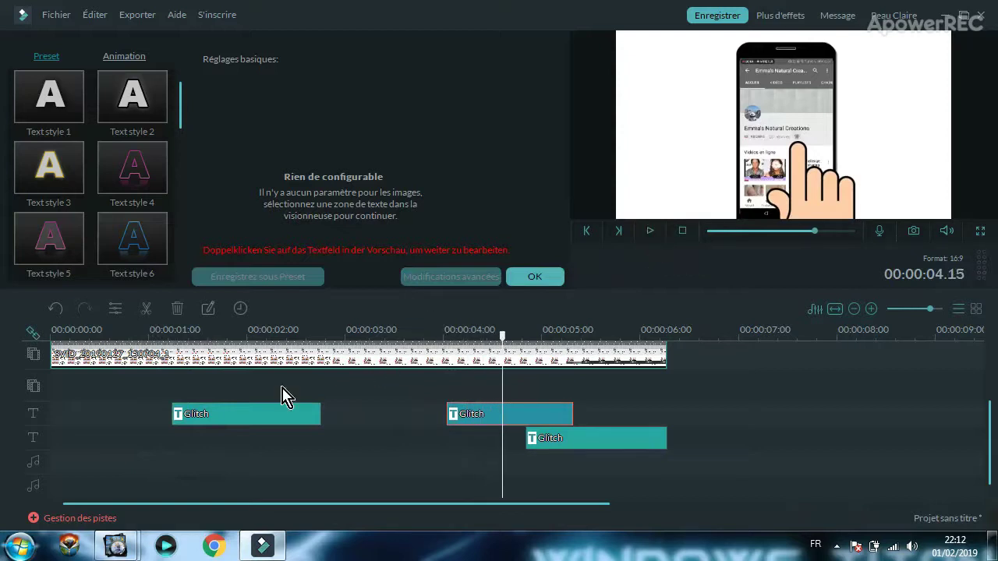
click(226, 460)
click(531, 282)
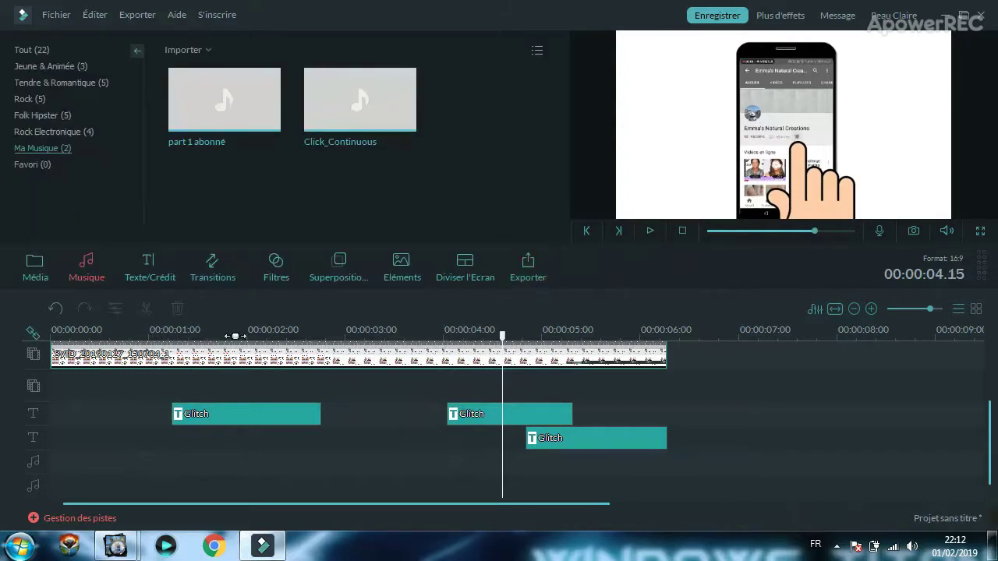
- Add the Click_Continuous sound to the audio track at 00:00:01.09
click(185, 340)
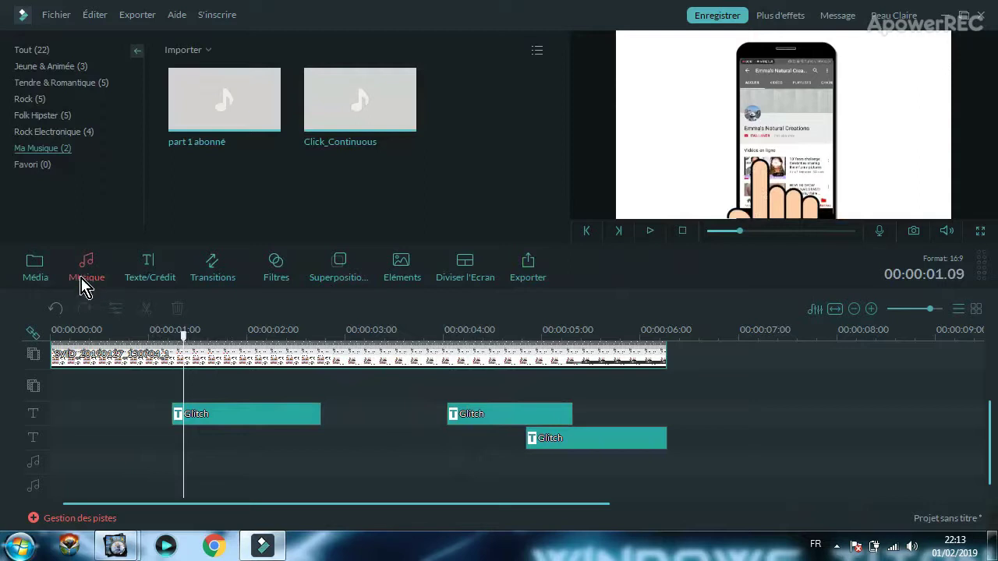
mouse_move(356, 146)
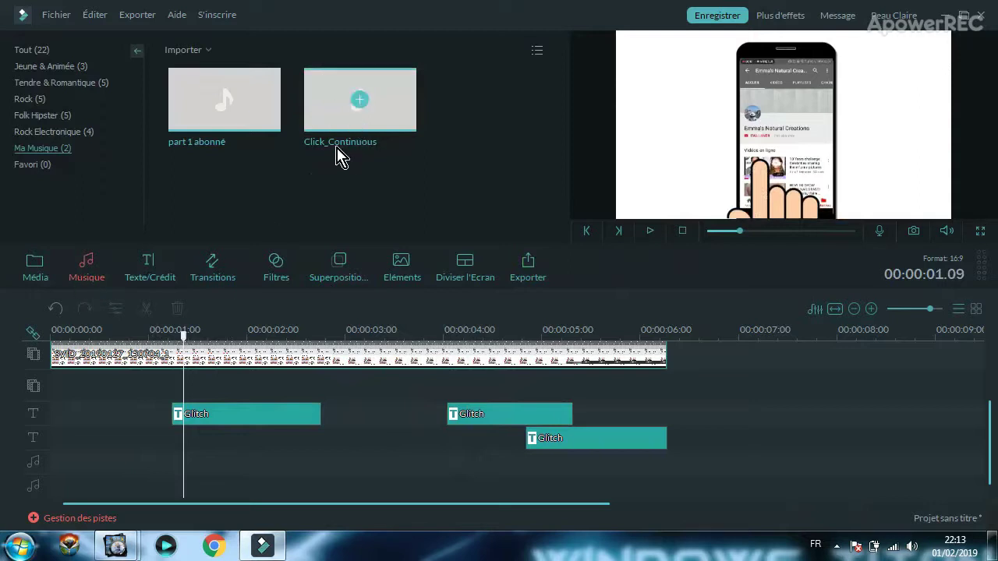
click(362, 109)
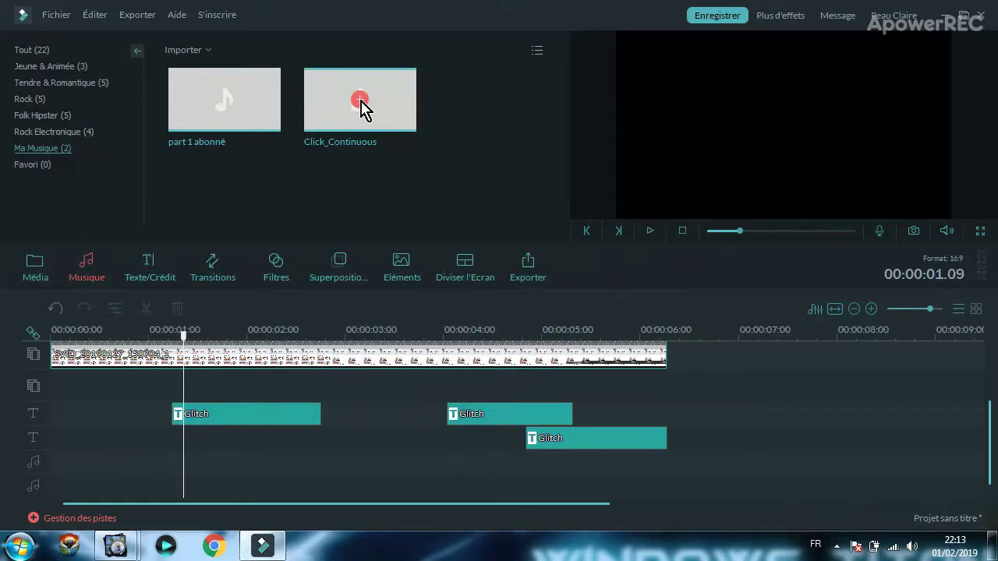
- Play the click sound to 00:00:02.00, split it there, delete the remainder and select the short piece
click(650, 233)
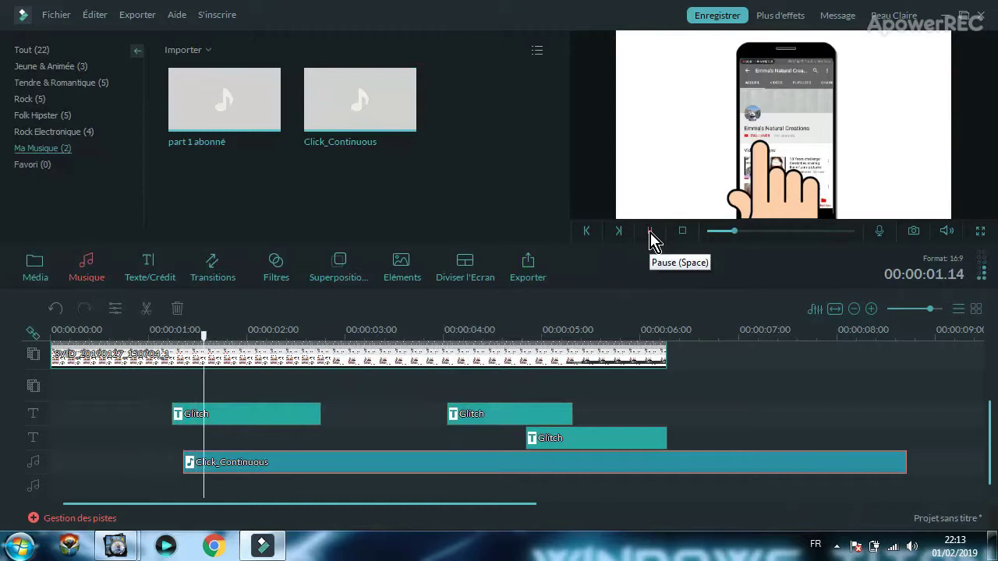
click(650, 232)
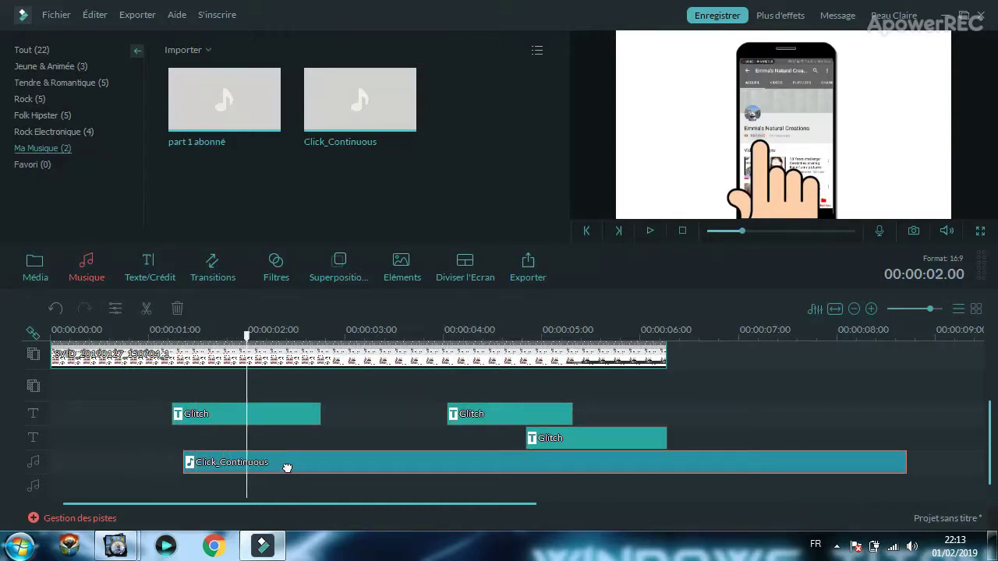
click(147, 311)
drag(290, 465, 312, 463)
key(Delete)
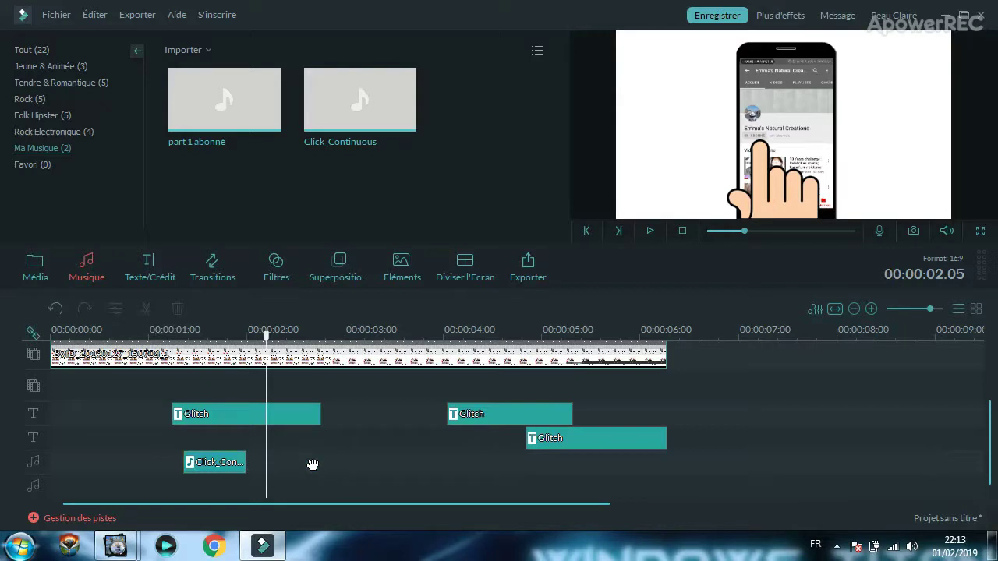
click(210, 463)
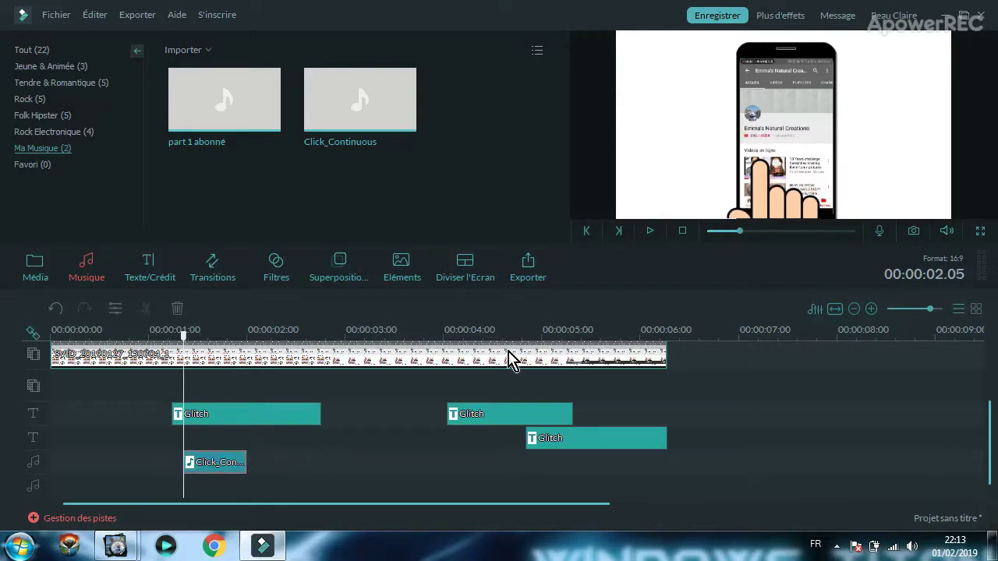
- Play the trimmed click sound under the first Glitch title through to 00:00:02.10 and copy that sound clip
click(652, 232)
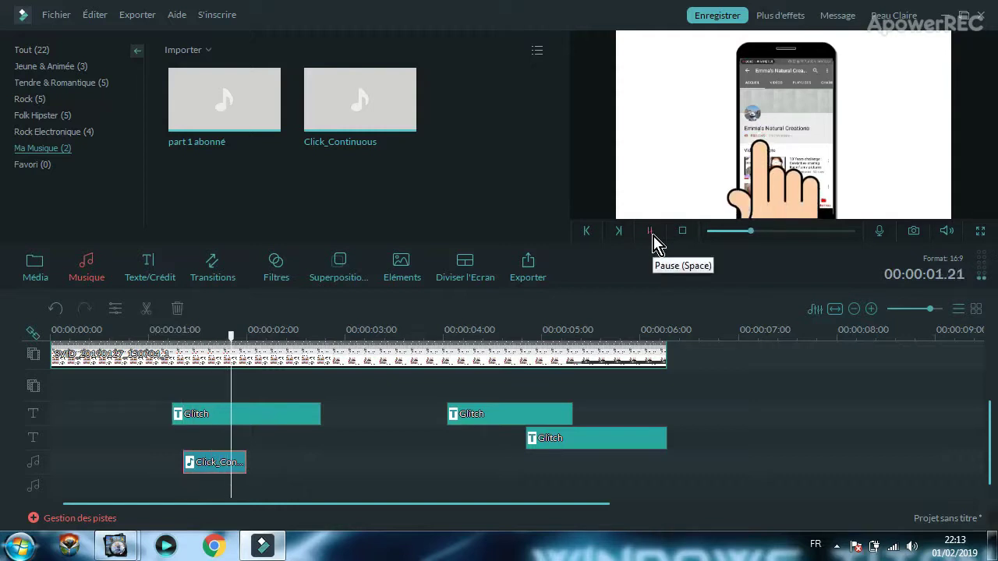
click(650, 234)
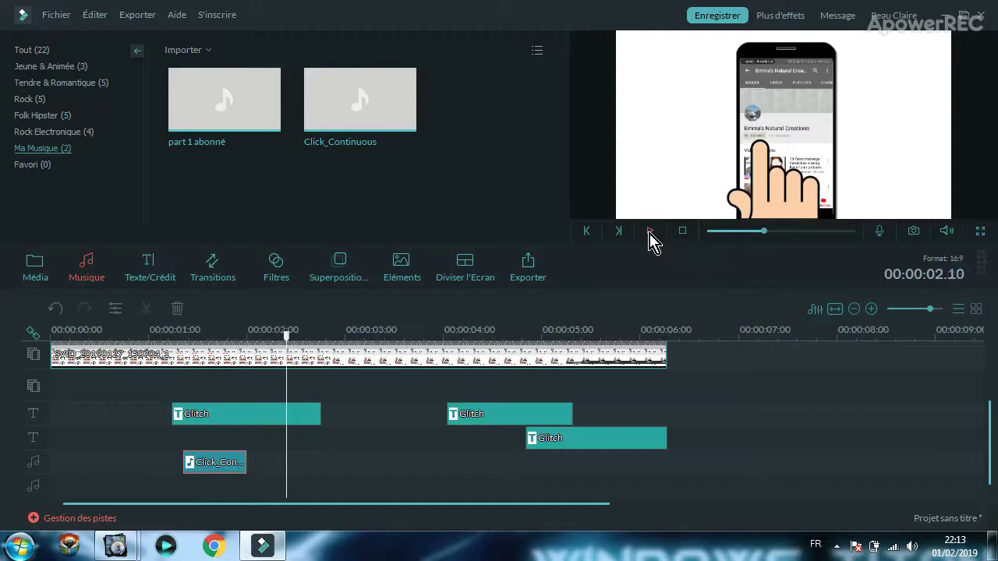
right_click(229, 466)
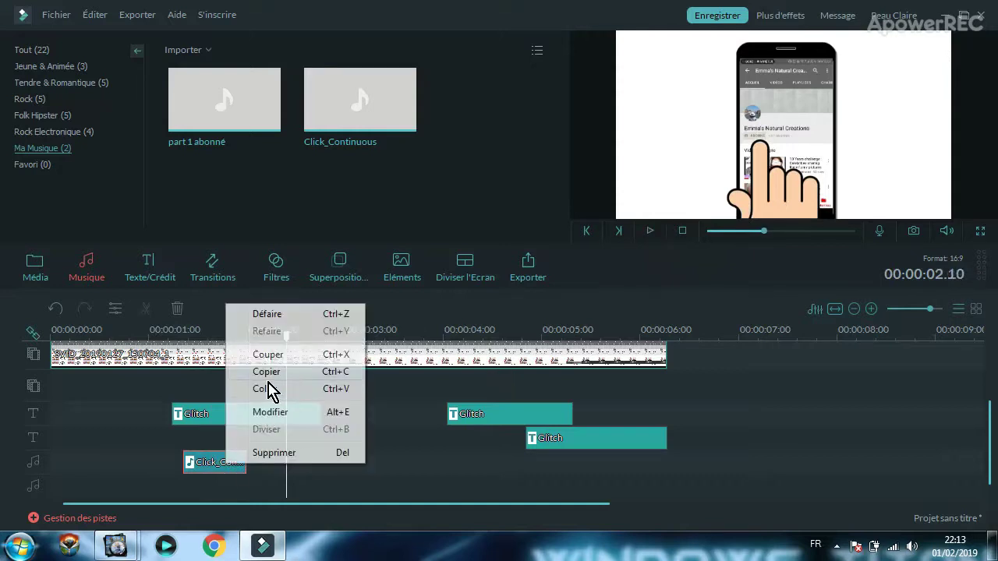
click(267, 375)
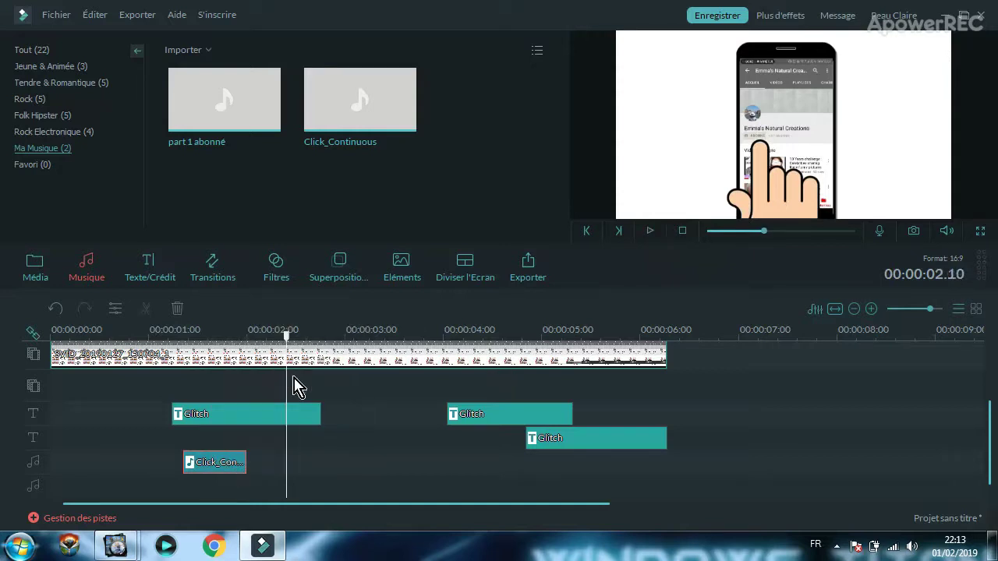
- Paste the copied click sound on the same audio track at 00:00:04.05, under the second Glitch title, and play it to 00:00:05.02
click(470, 407)
drag(449, 336, 463, 336)
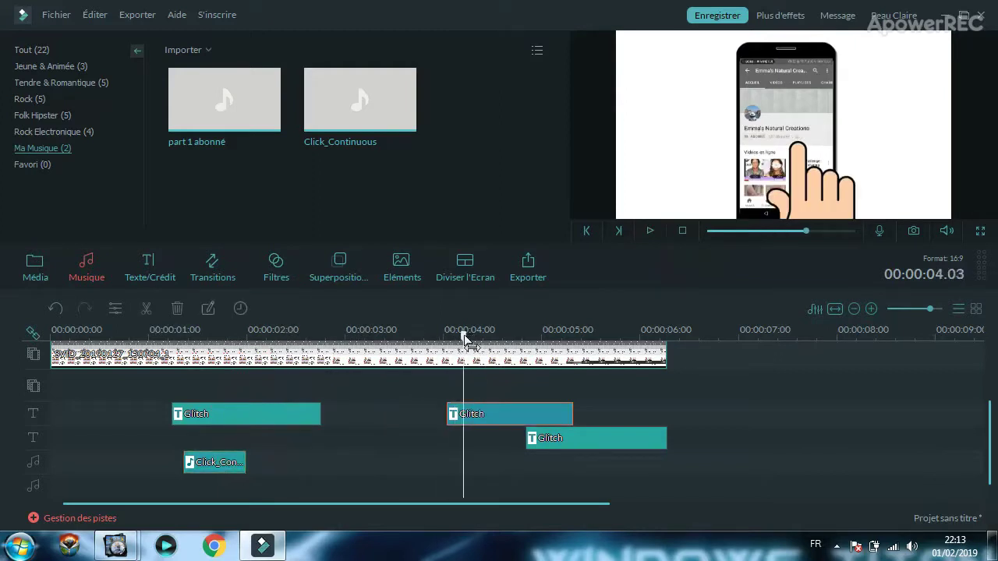
right_click(473, 472)
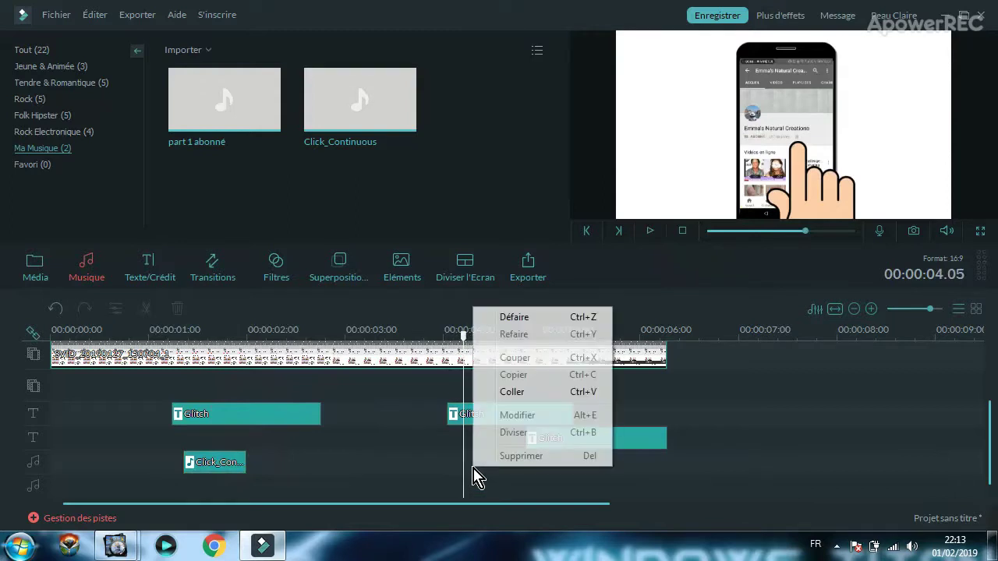
click(511, 394)
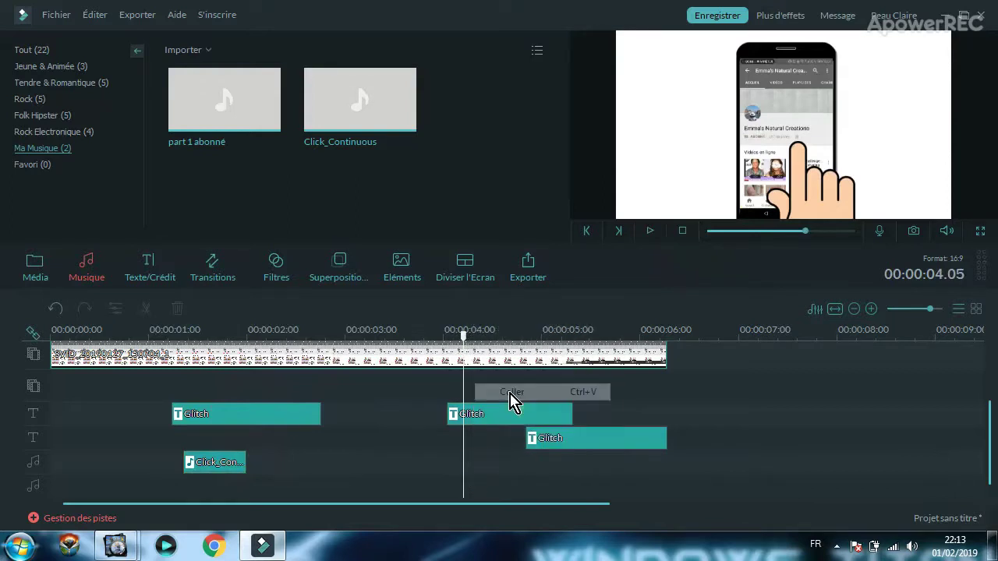
click(455, 337)
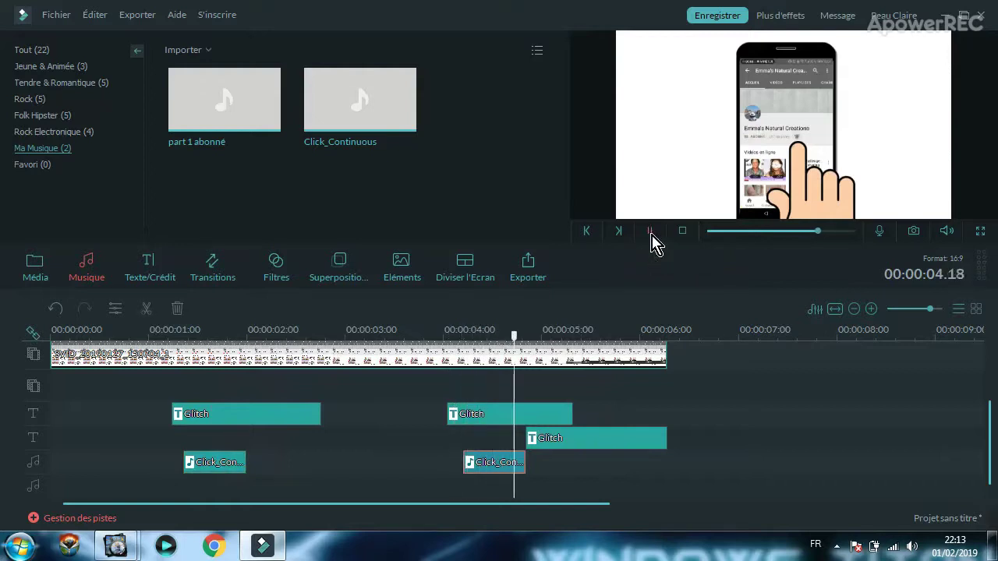
click(651, 232)
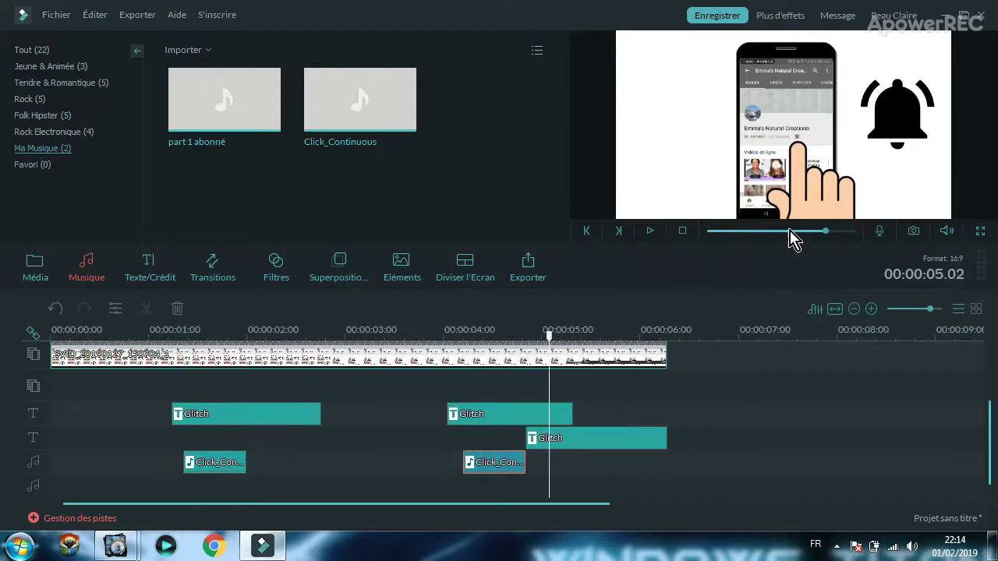
- Return to 00:00:00.00 and play the whole sequence in full-screen preview
click(709, 232)
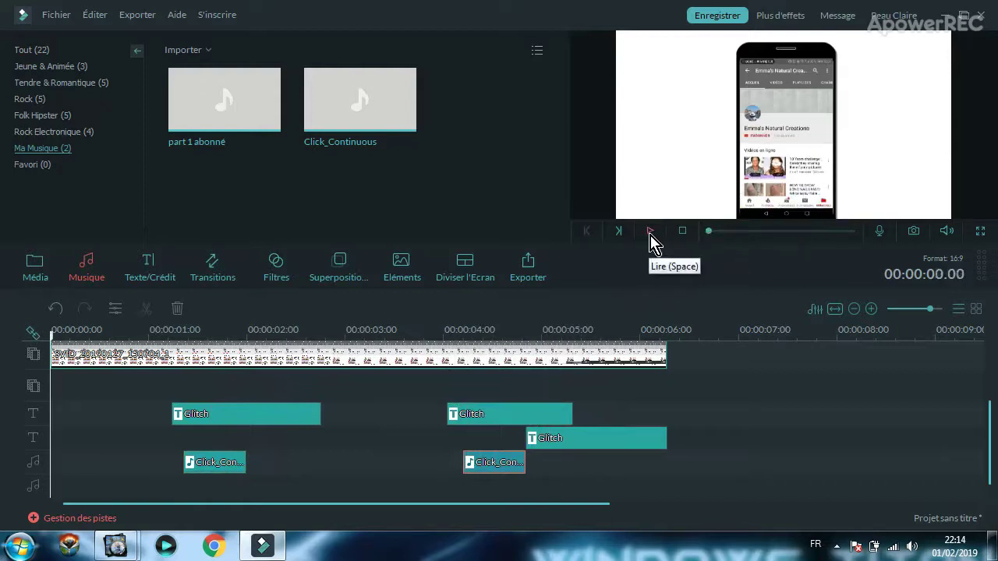
click(980, 232)
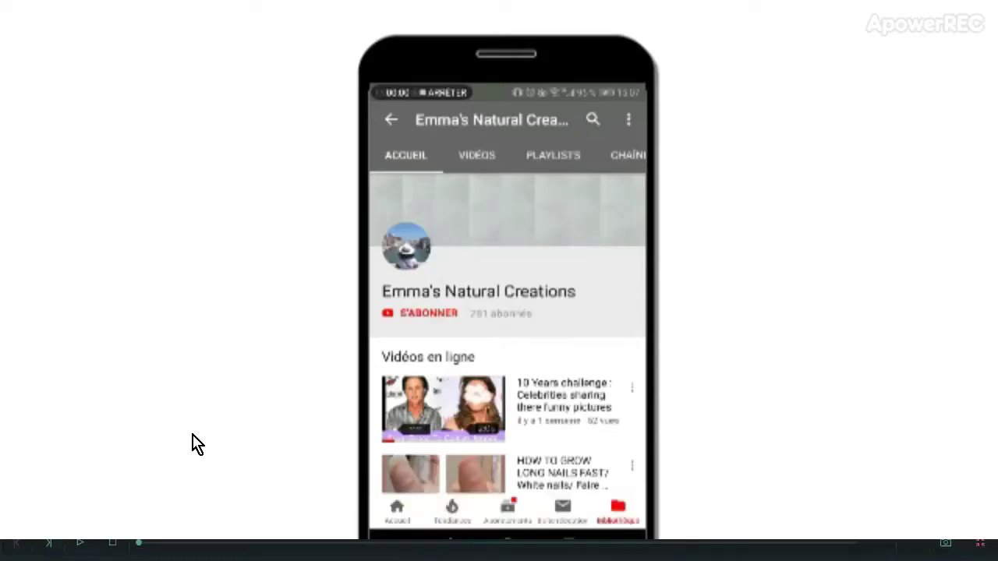
click(81, 506)
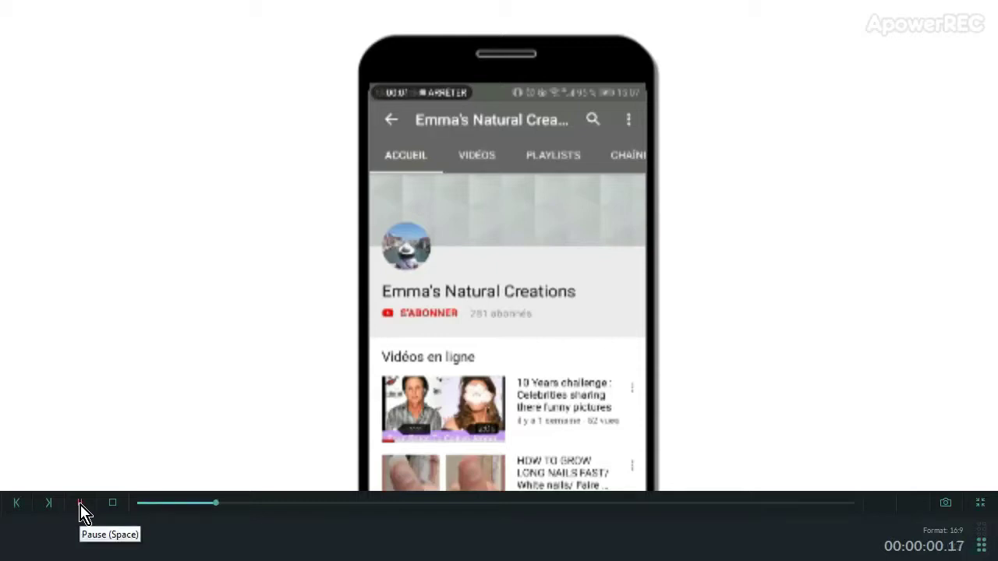